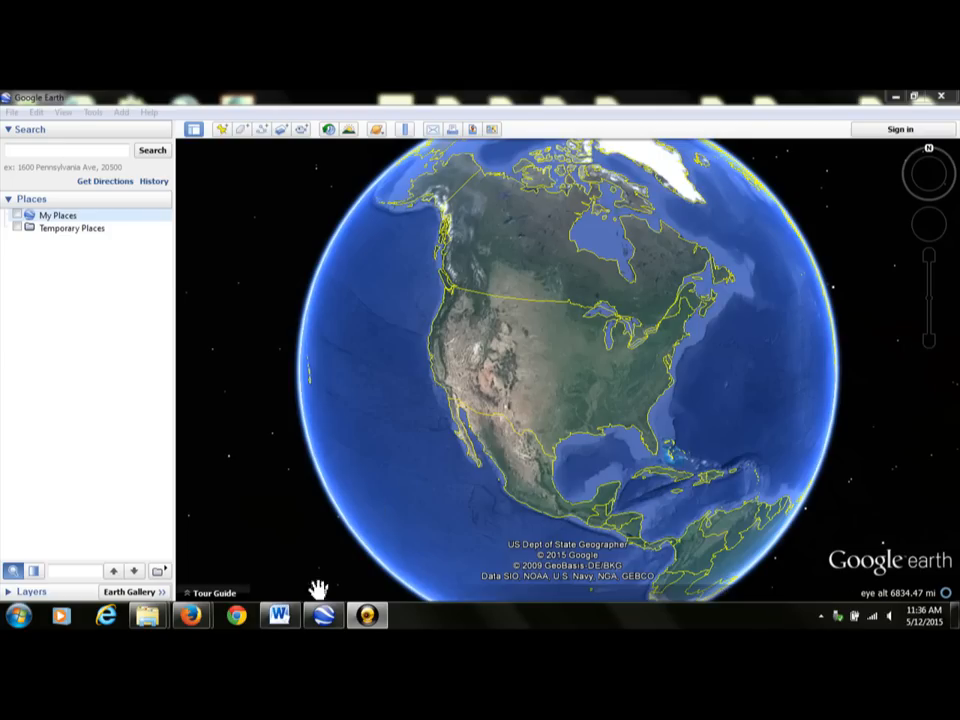
# Switch to the Civil War Causes assignment in Word and review its directions and numbered locations
pyautogui.click(281, 615)
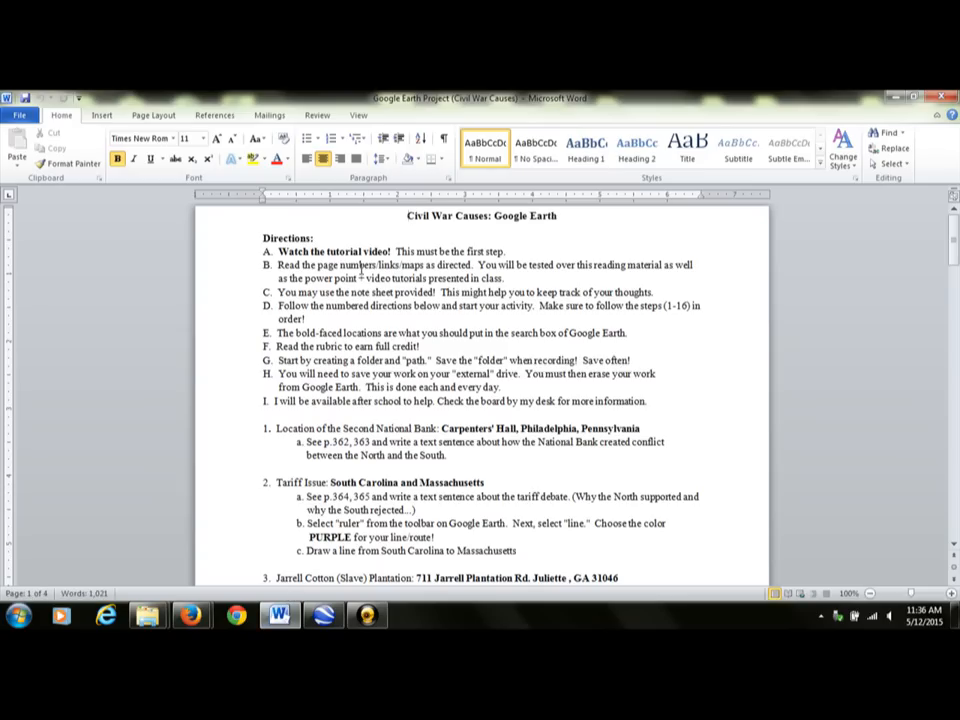
pyautogui.scroll(-6, 383, 251)
pyautogui.scroll(2, 373, 262)
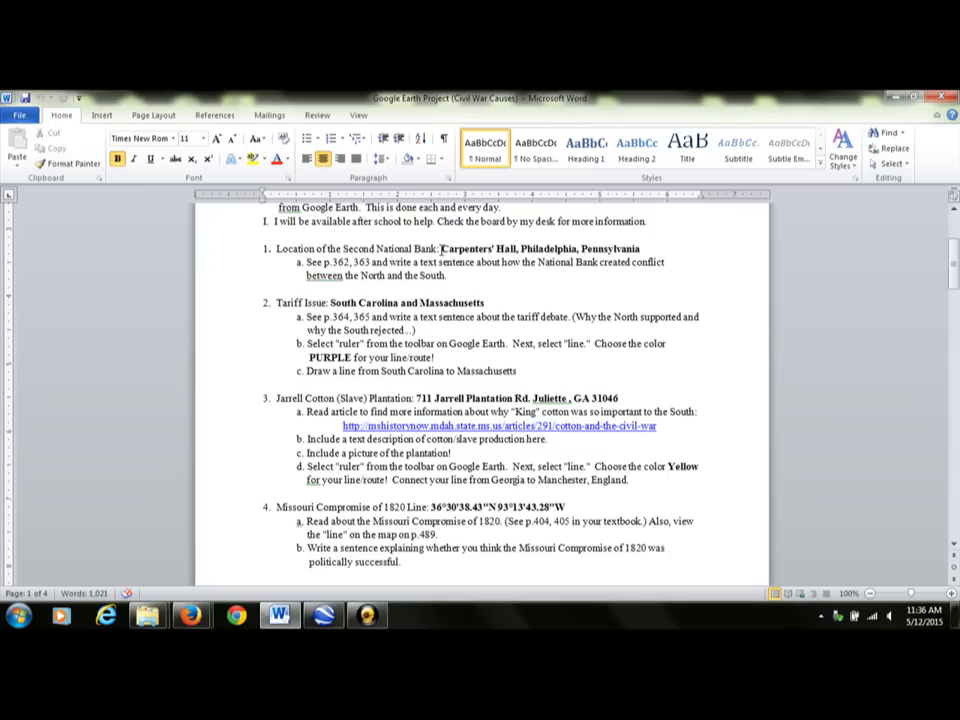
# Switch back to Google Earth and search for "Highland Middle School Ohio" to fly to the school
pyautogui.click(323, 615)
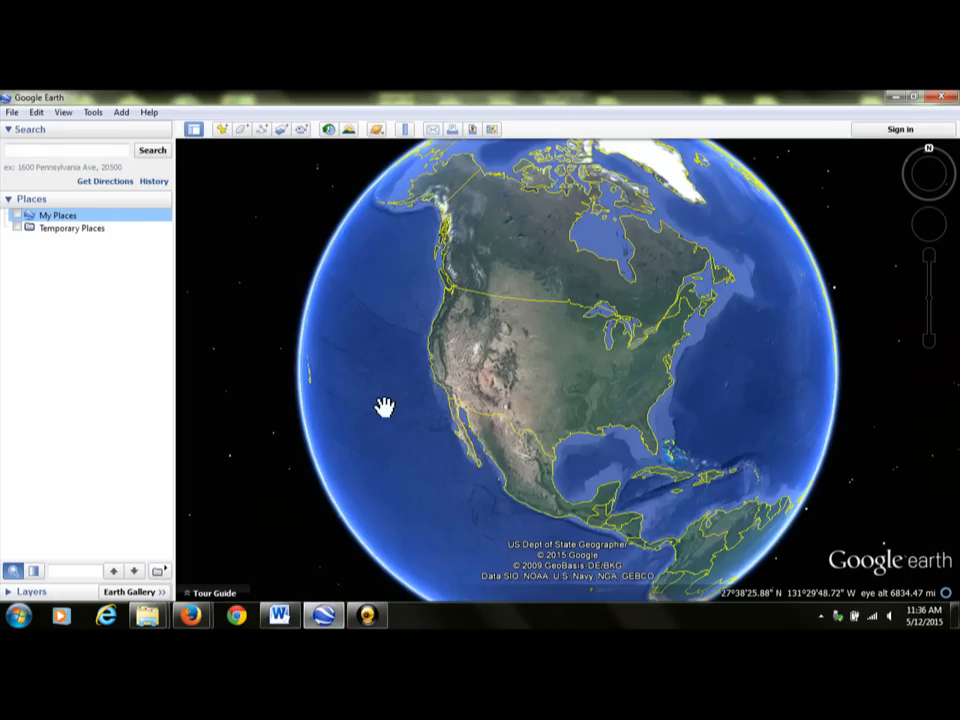
pyautogui.click(23, 152)
pyautogui.write('Highline')
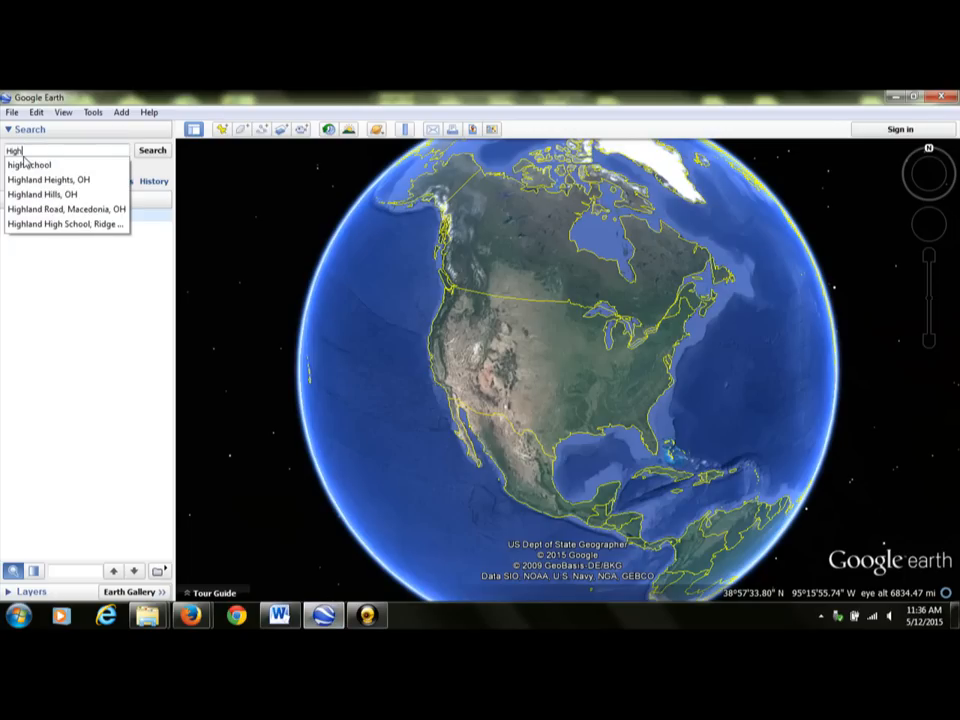
pyautogui.press('BackSpace')
pyautogui.press('BackSpace')
pyautogui.press('BackSpace')
pyautogui.write('and Middle School M')
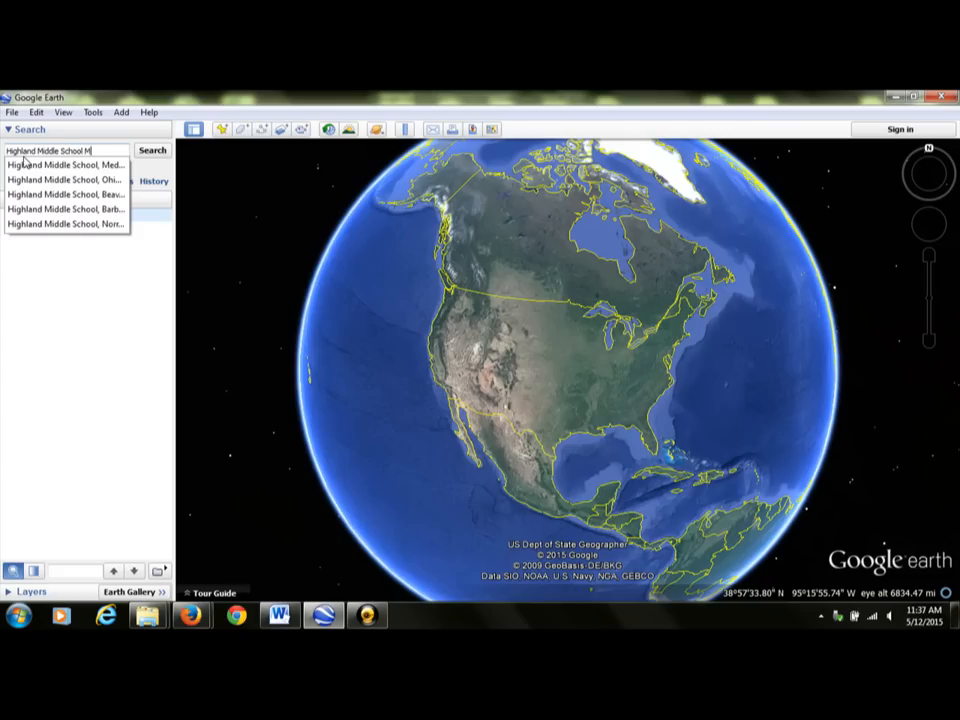
pyautogui.press('BackSpace')
pyautogui.press('Return')
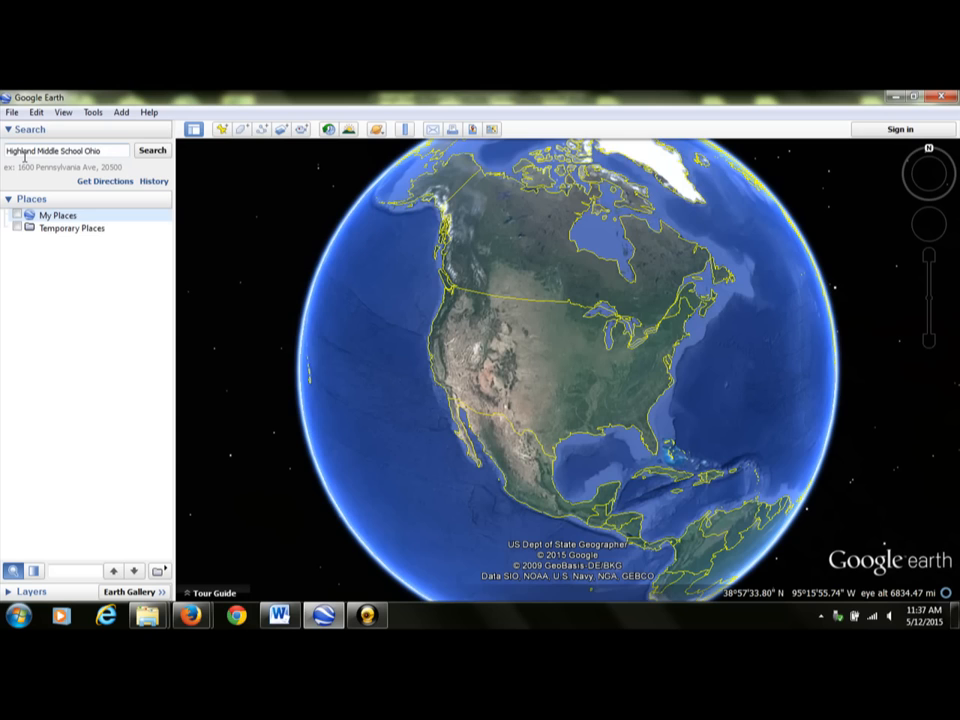
pyautogui.click(150, 154)
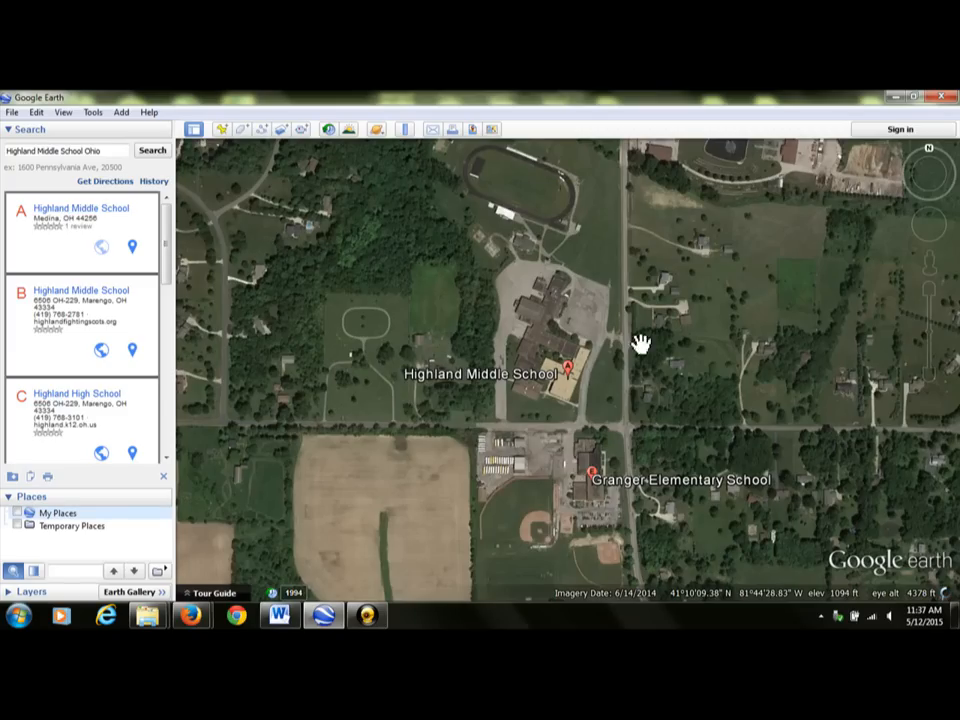
# Add a placemark named "HMS" at the school and clear the search results
pyautogui.click(222, 130)
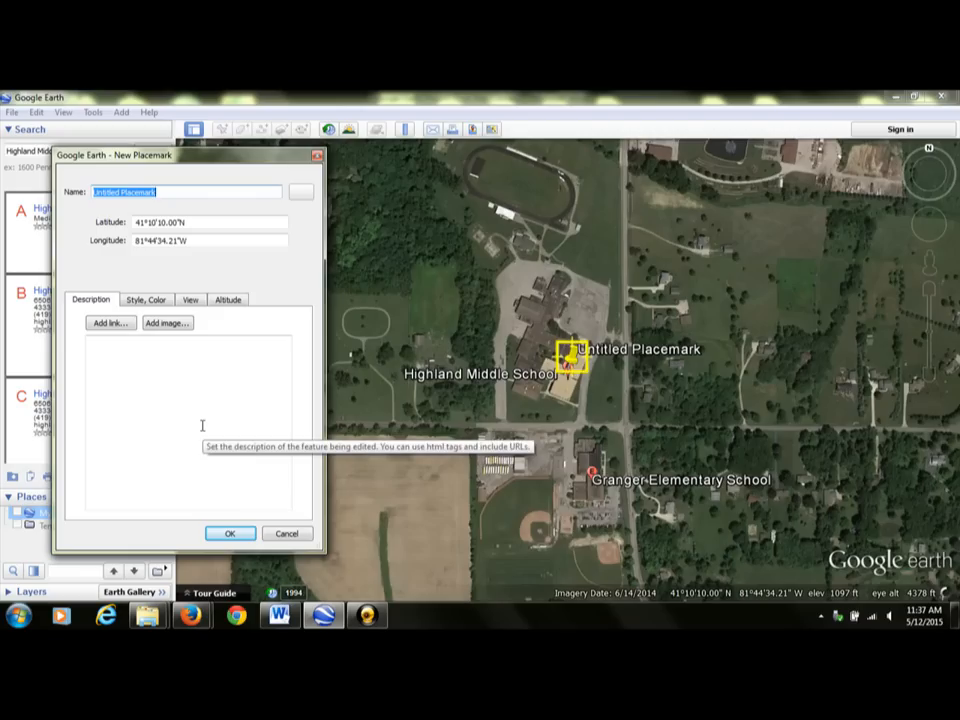
pyautogui.click(166, 192)
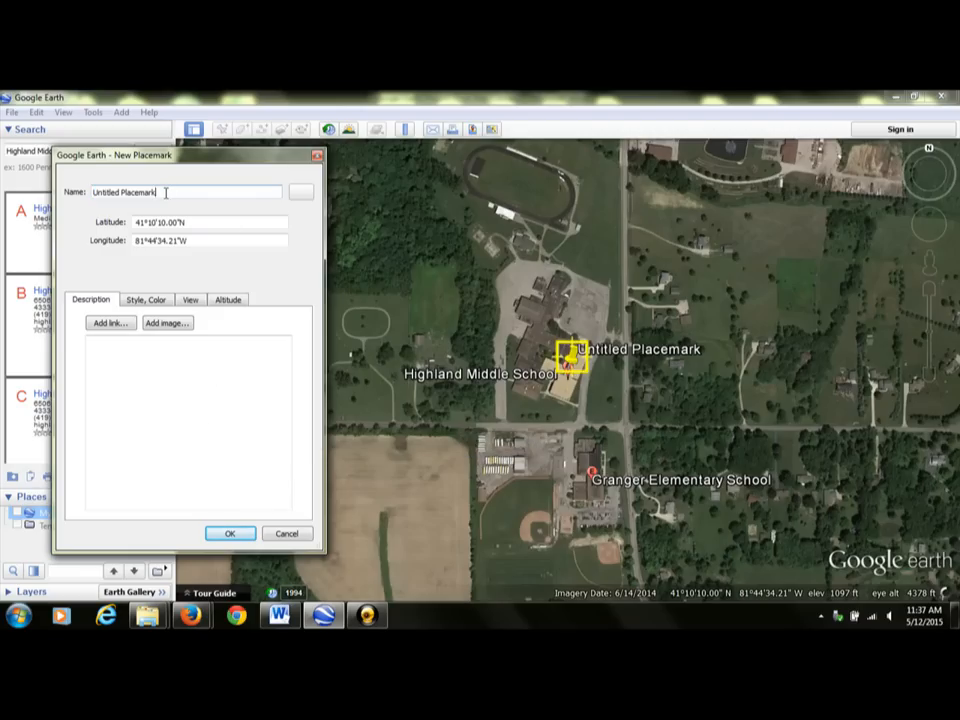
pyautogui.press('BackSpace')
pyautogui.press('BackSpace')
pyautogui.press('BackSpace')
pyautogui.press('BackSpace')
pyautogui.press('BackSpace')
pyautogui.press('BackSpace')
pyautogui.press('BackSpace')
pyautogui.press('BackSpace')
pyautogui.press('BackSpace')
pyautogui.press('BackSpace')
pyautogui.press('BackSpace')
pyautogui.press('BackSpace')
pyautogui.press('BackSpace')
pyautogui.press('BackSpace')
pyautogui.press('BackSpace')
pyautogui.press('BackSpace')
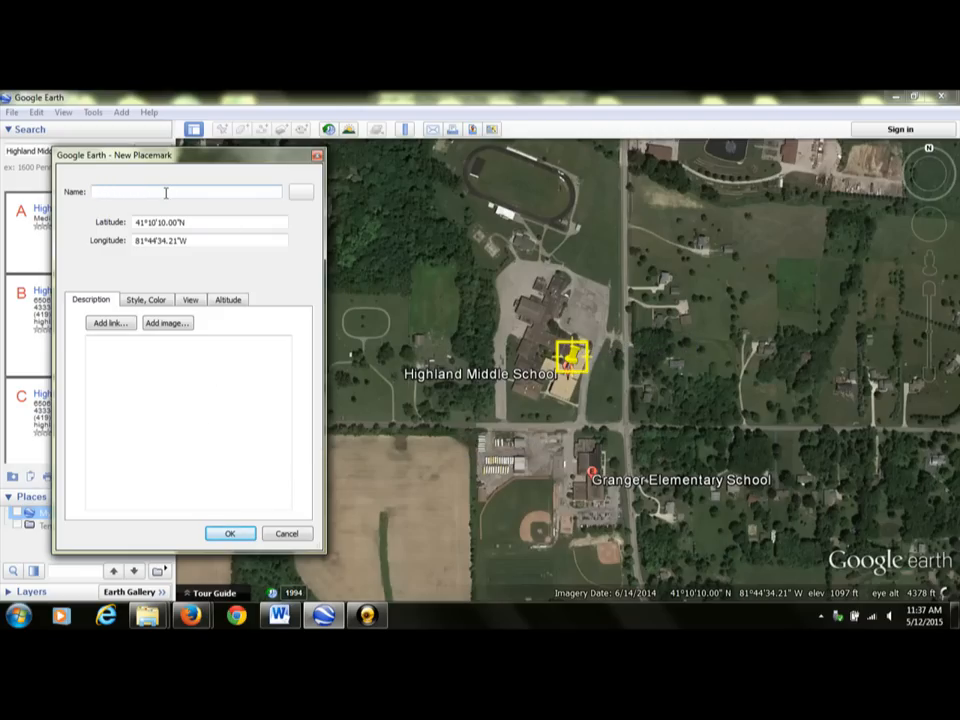
pyautogui.write('HMS')
pyautogui.click(229, 535)
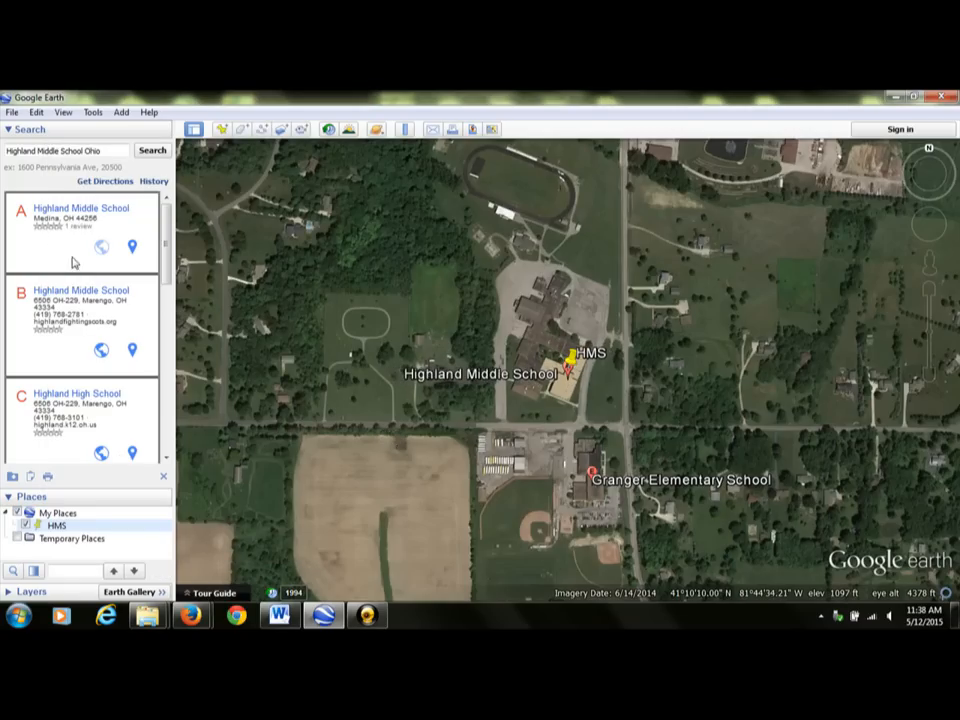
pyautogui.click(162, 484)
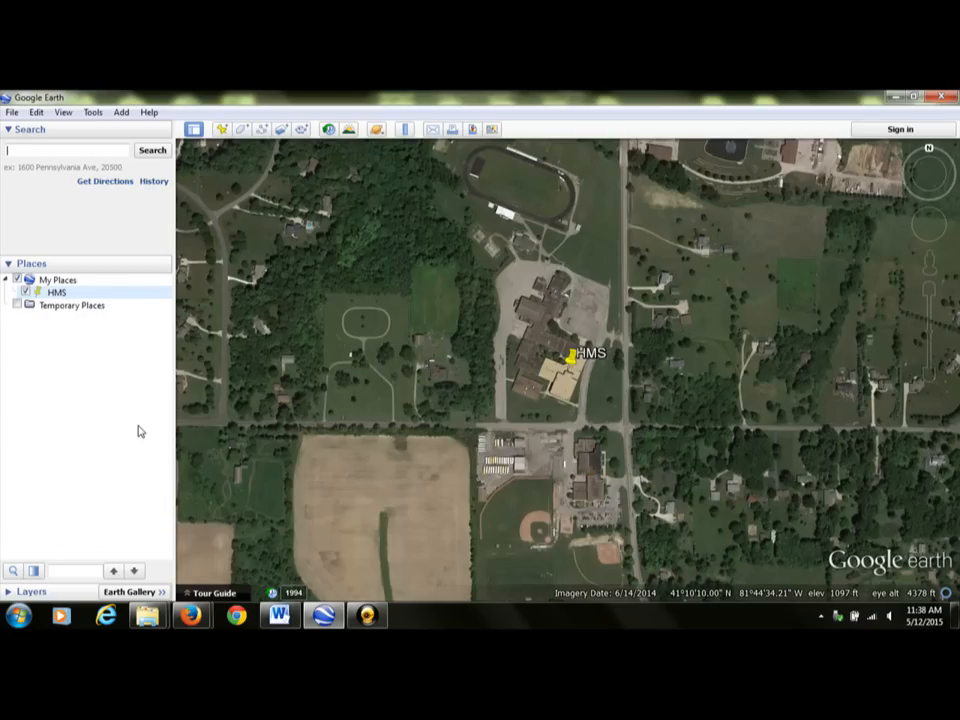
# Open the properties of the HMS placemark for editing
pyautogui.rightClick(60, 292)
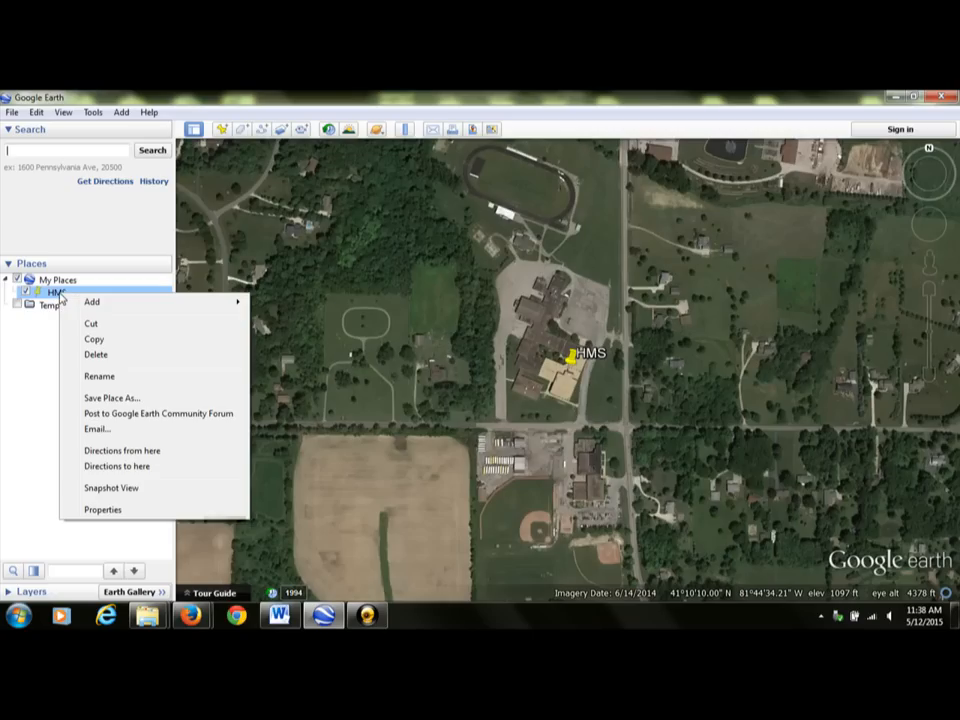
pyautogui.click(103, 508)
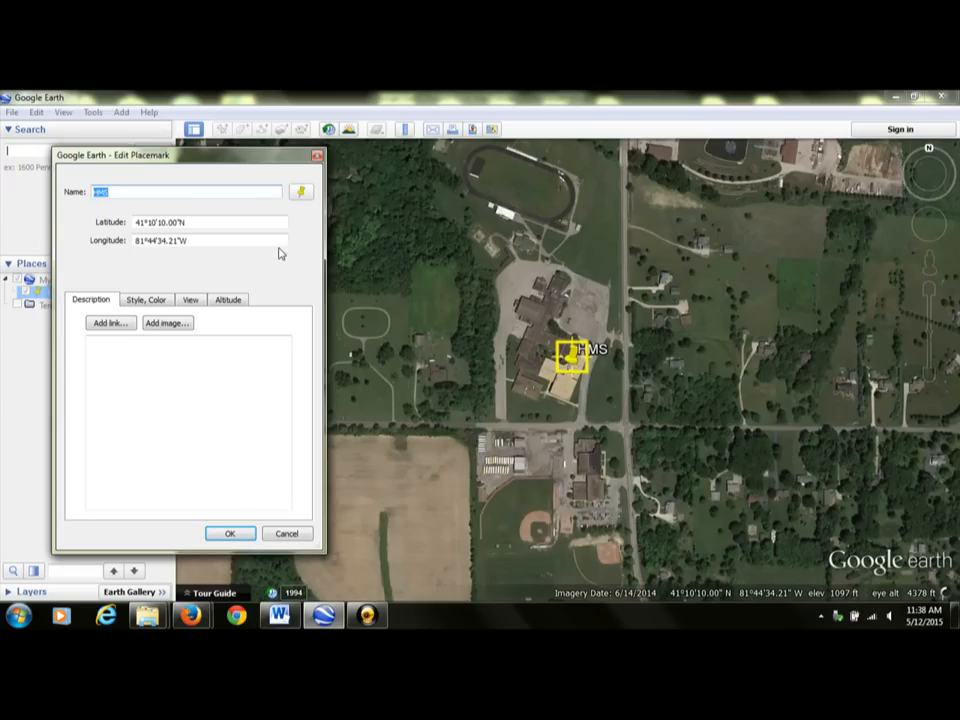
# Try the red pushpin as the icon of the HMS placemark
pyautogui.click(302, 193)
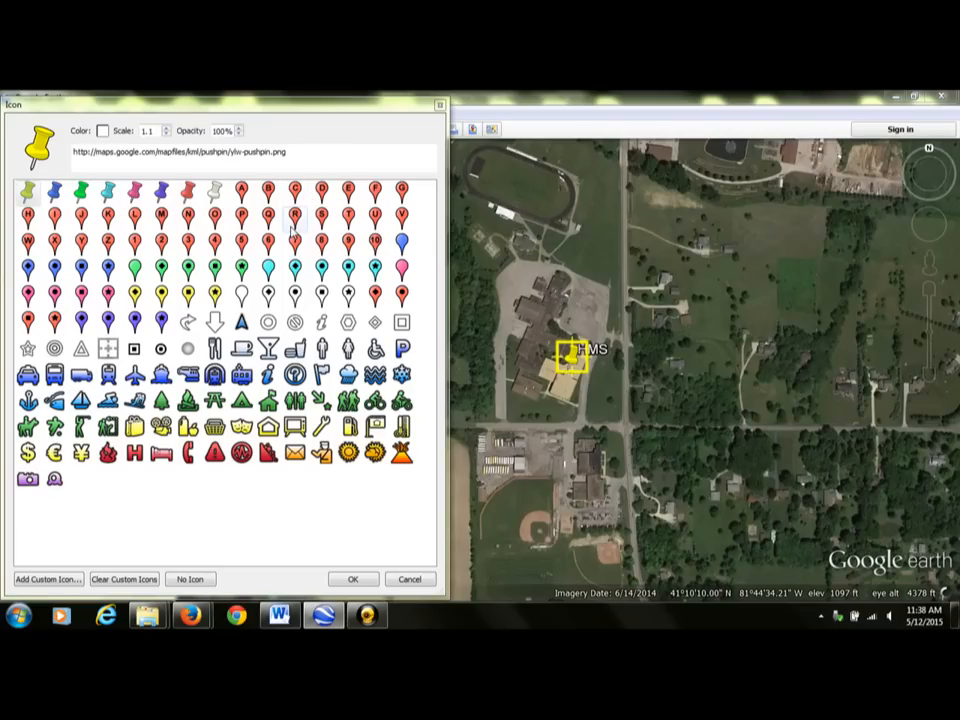
pyautogui.click(187, 190)
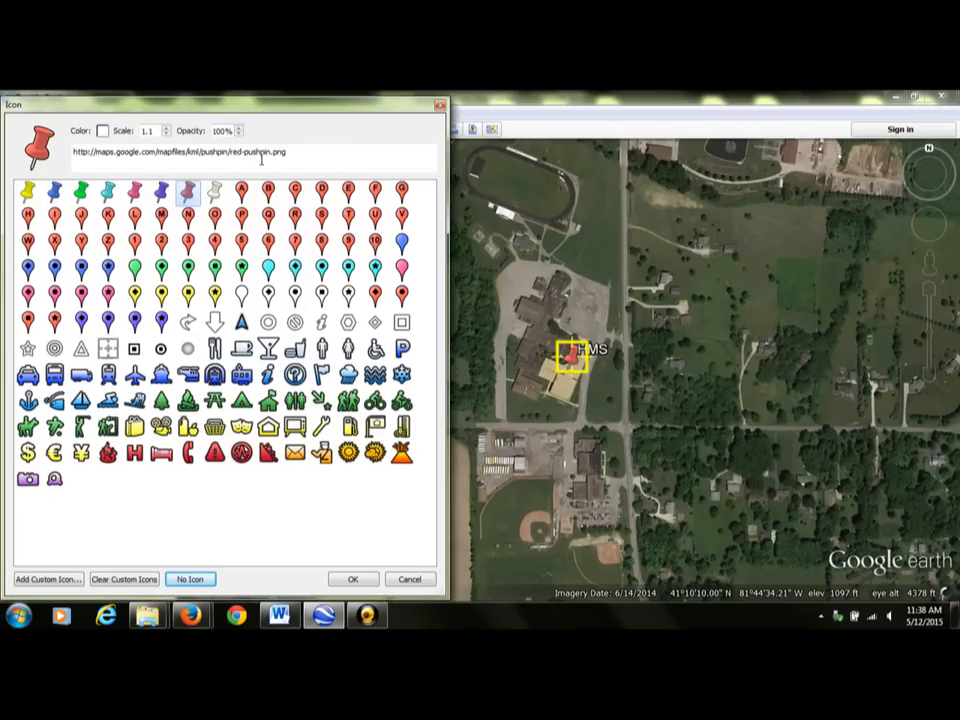
pyautogui.click(440, 104)
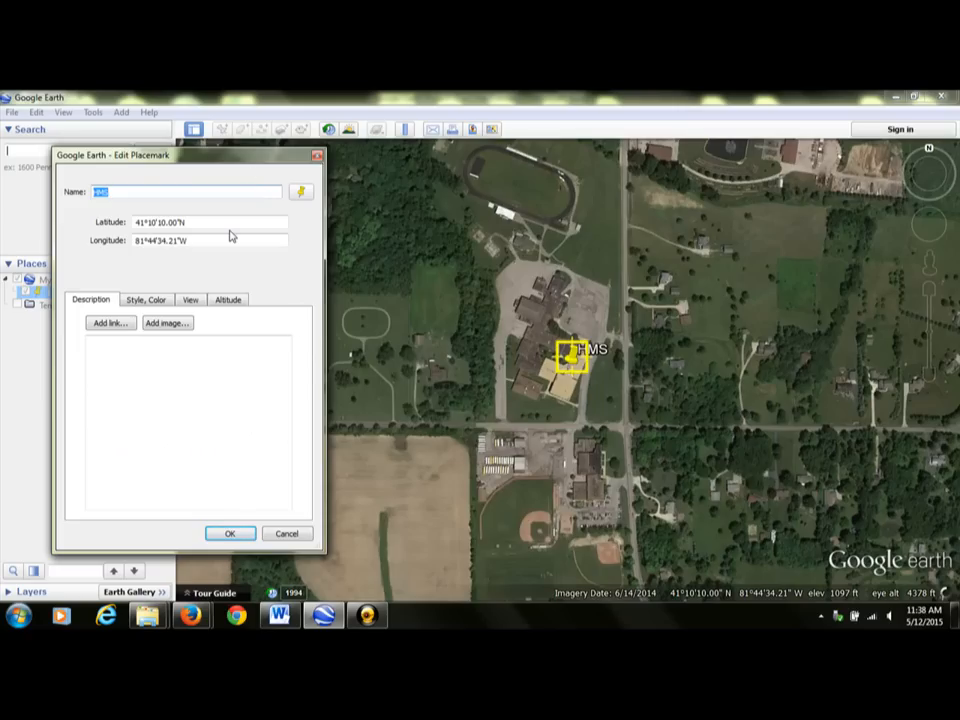
# Start adding an image by URL to the description of the HMS placemark
pyautogui.click(92, 347)
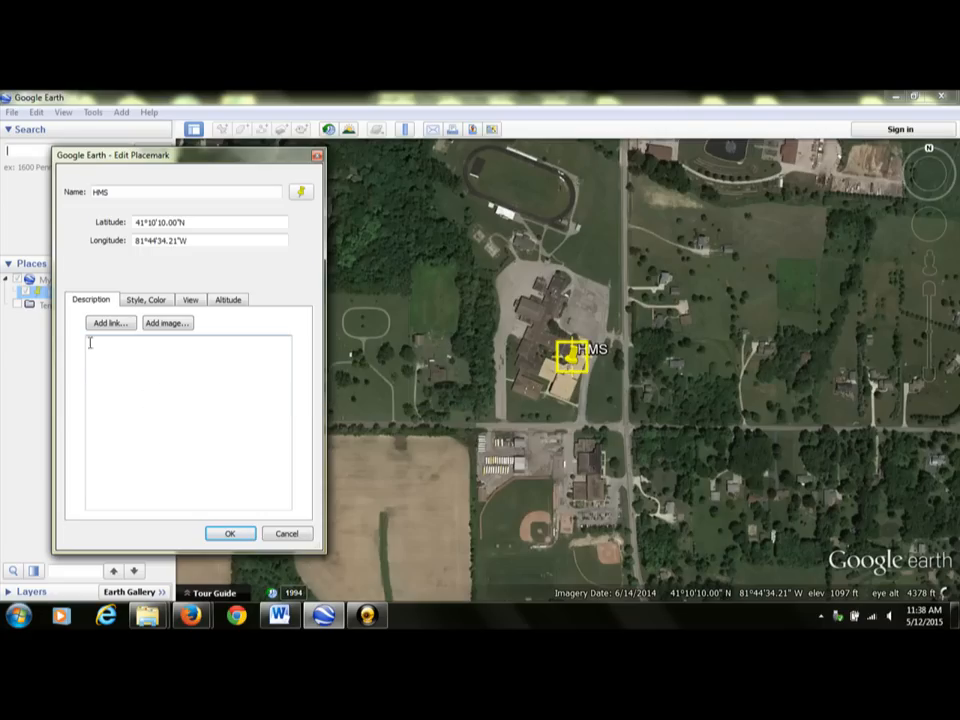
pyautogui.click(167, 324)
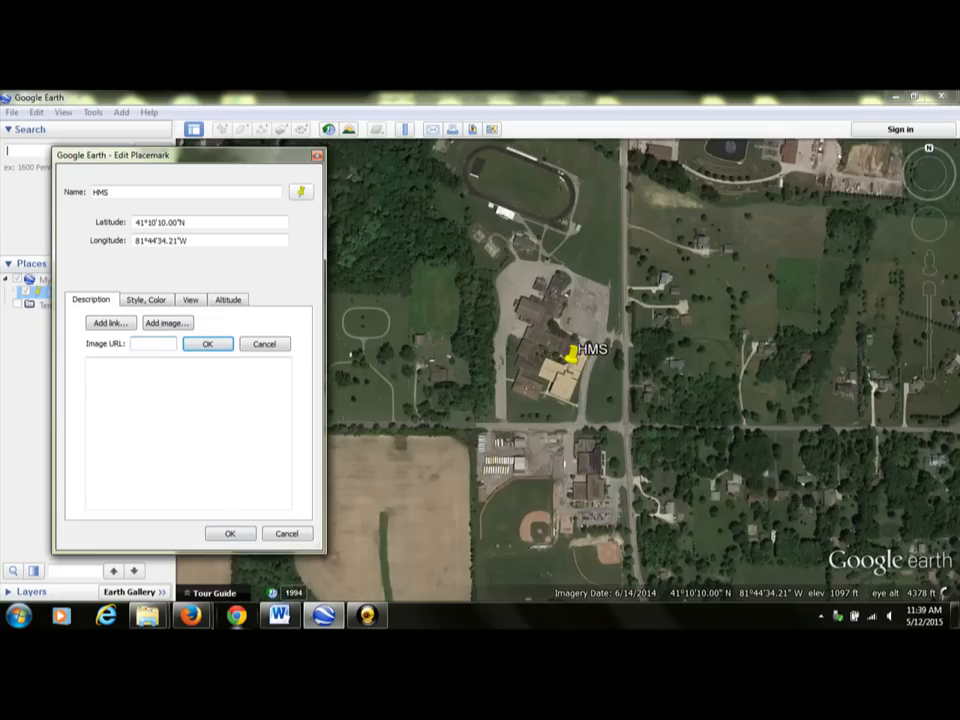
# Switch to the Yahoo search in Firefox and browse the image results for Highland Middle School
pyautogui.moveTo(203, 620)
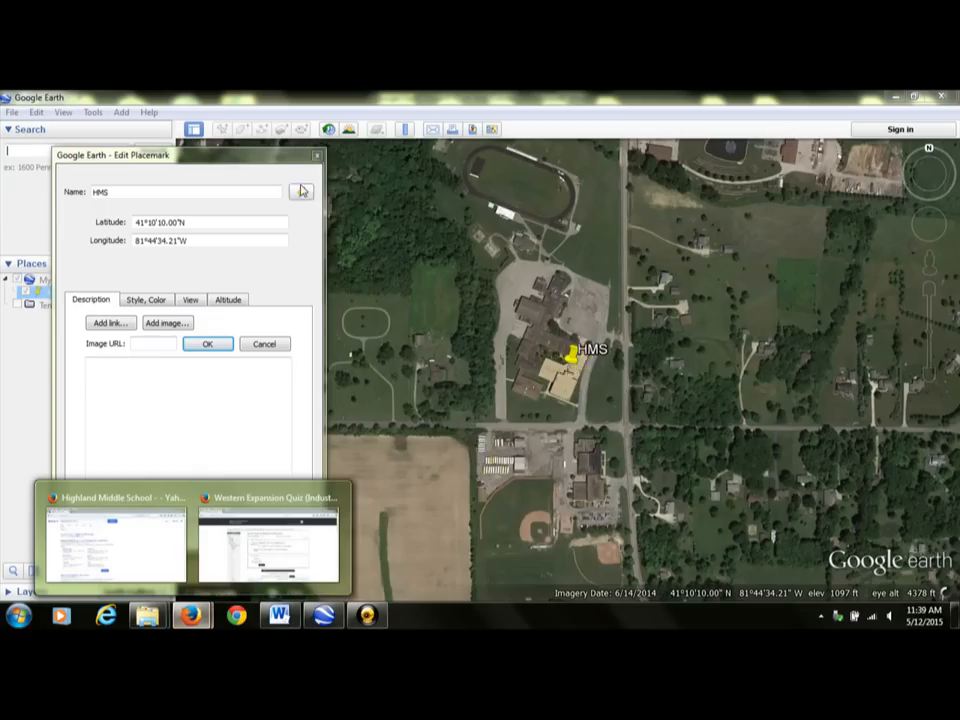
pyautogui.click(128, 537)
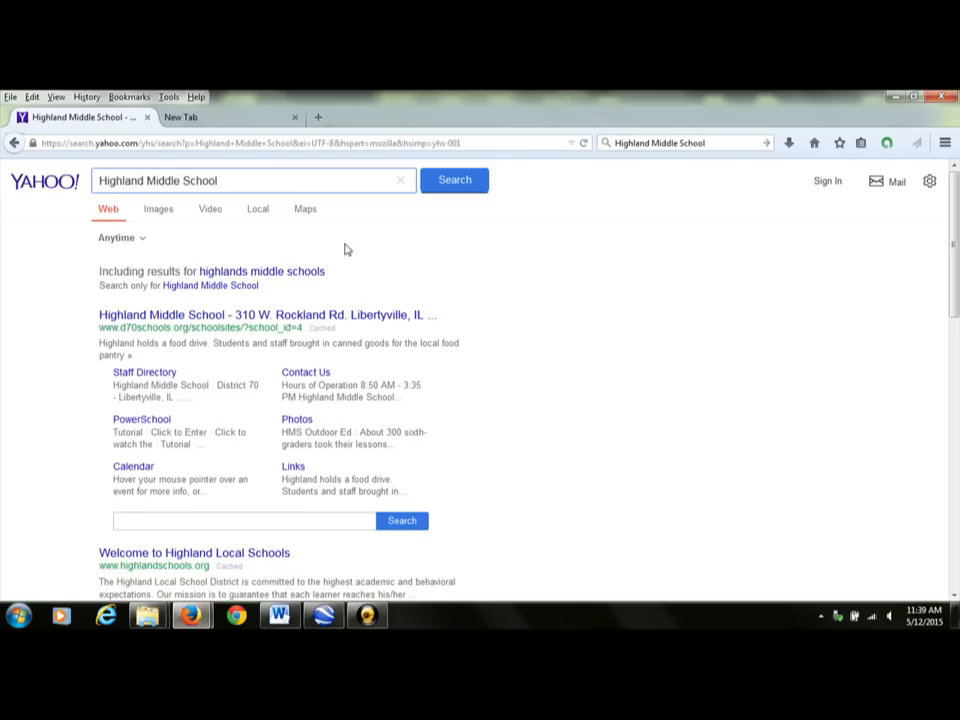
pyautogui.click(156, 212)
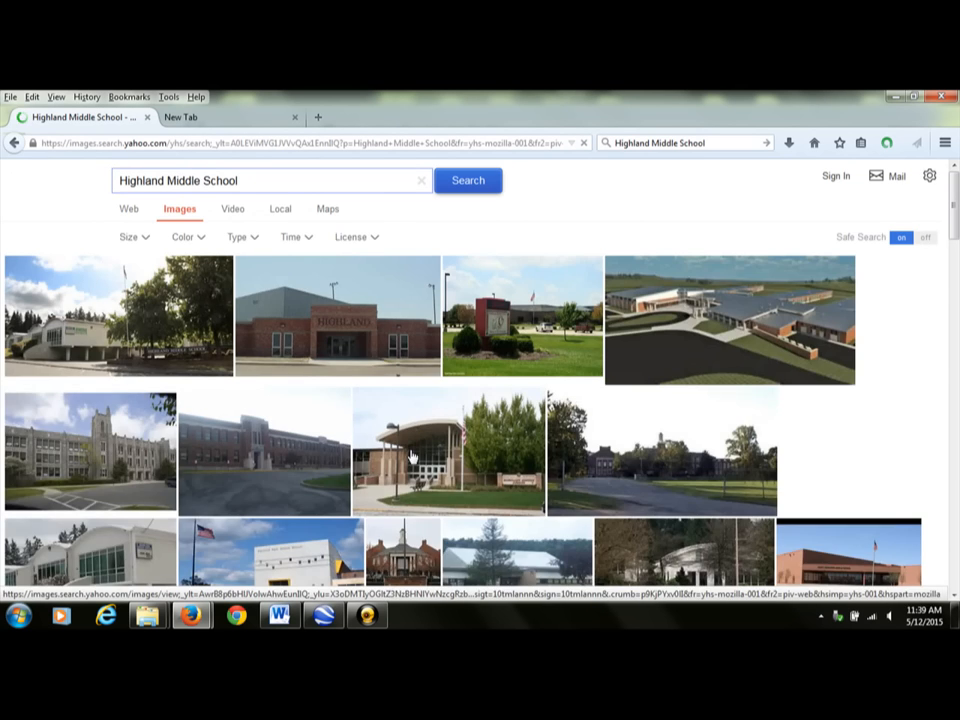
pyautogui.scroll(-2, 409, 458)
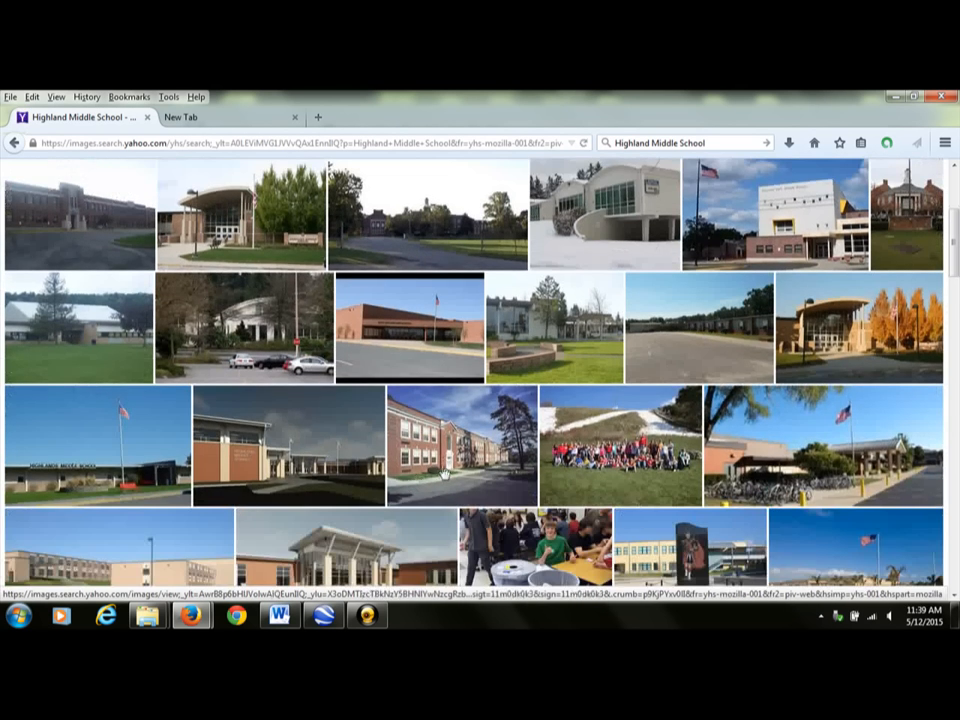
pyautogui.scroll(-2, 341, 456)
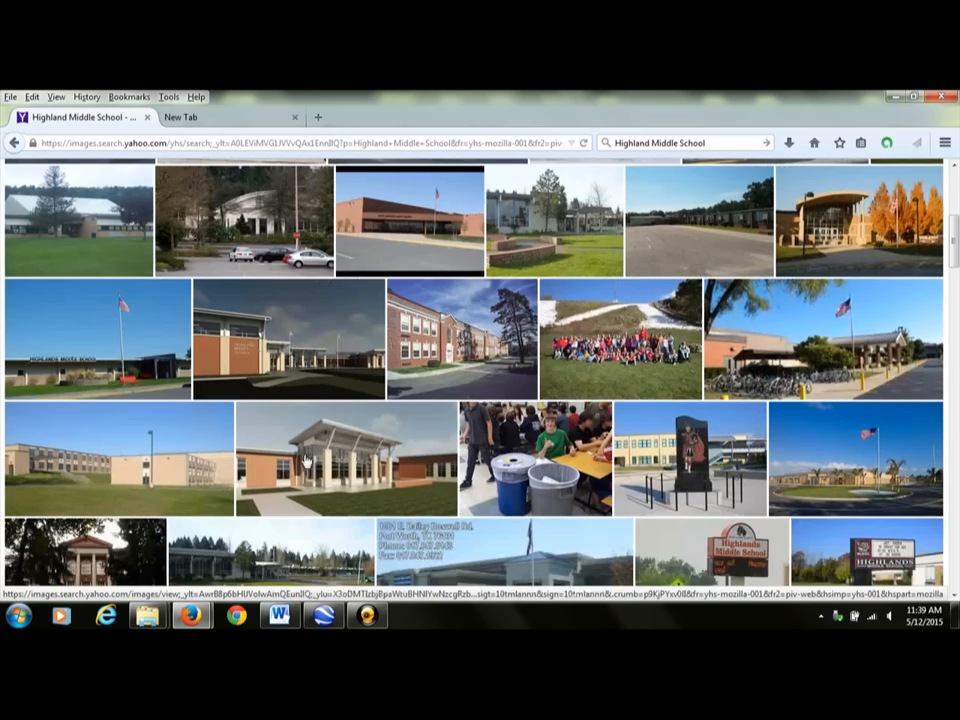
pyautogui.scroll(-6, 307, 460)
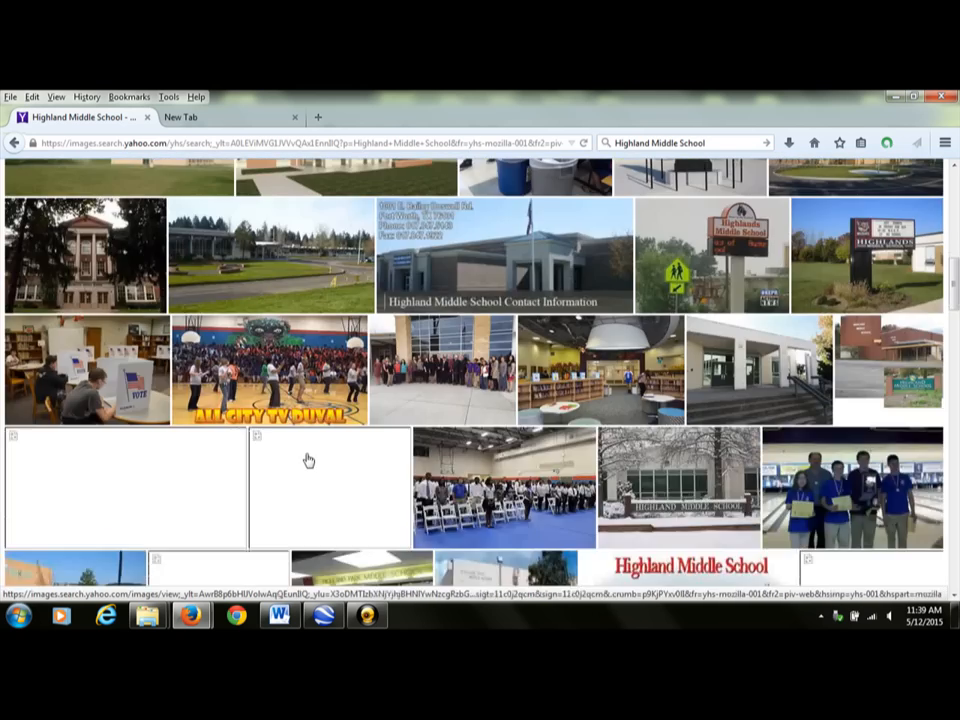
pyautogui.scroll(-5, 307, 460)
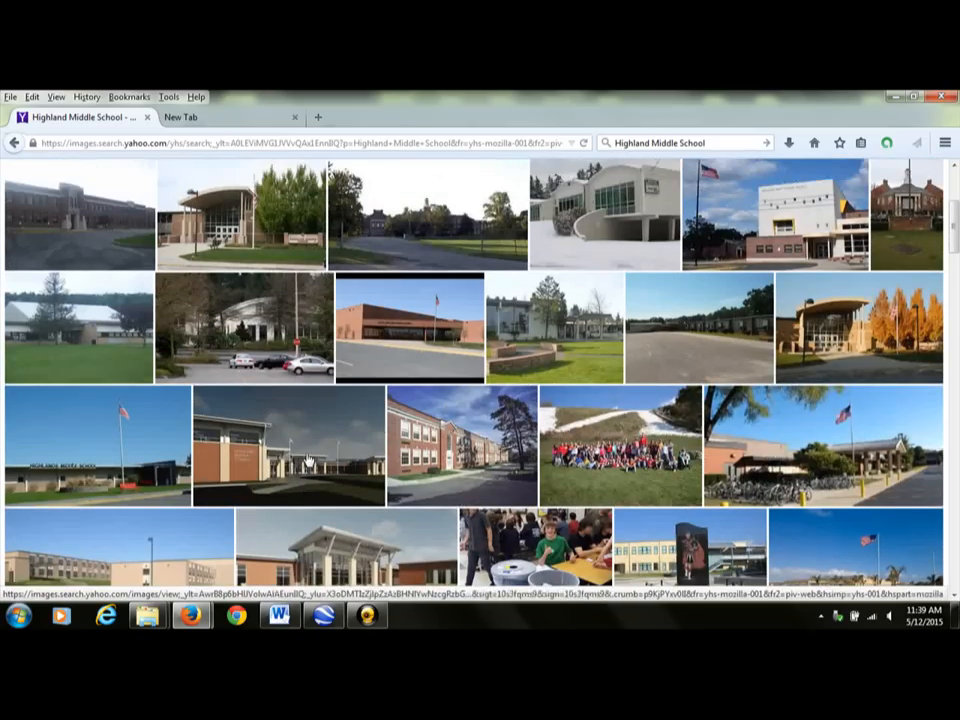
pyautogui.scroll(5, 307, 460)
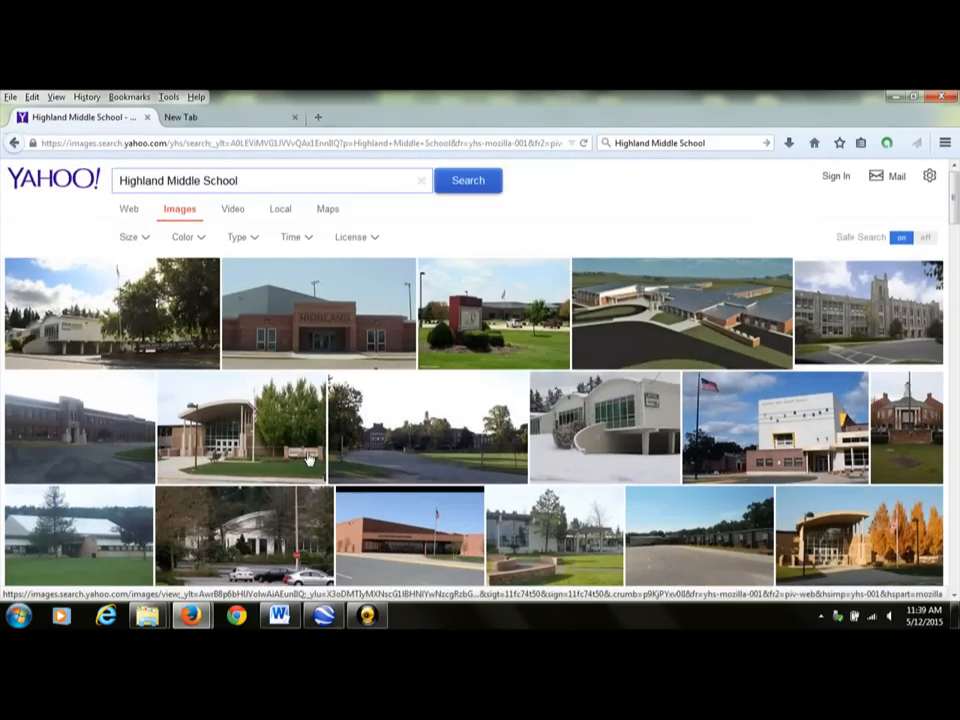
pyautogui.scroll(-2, 307, 460)
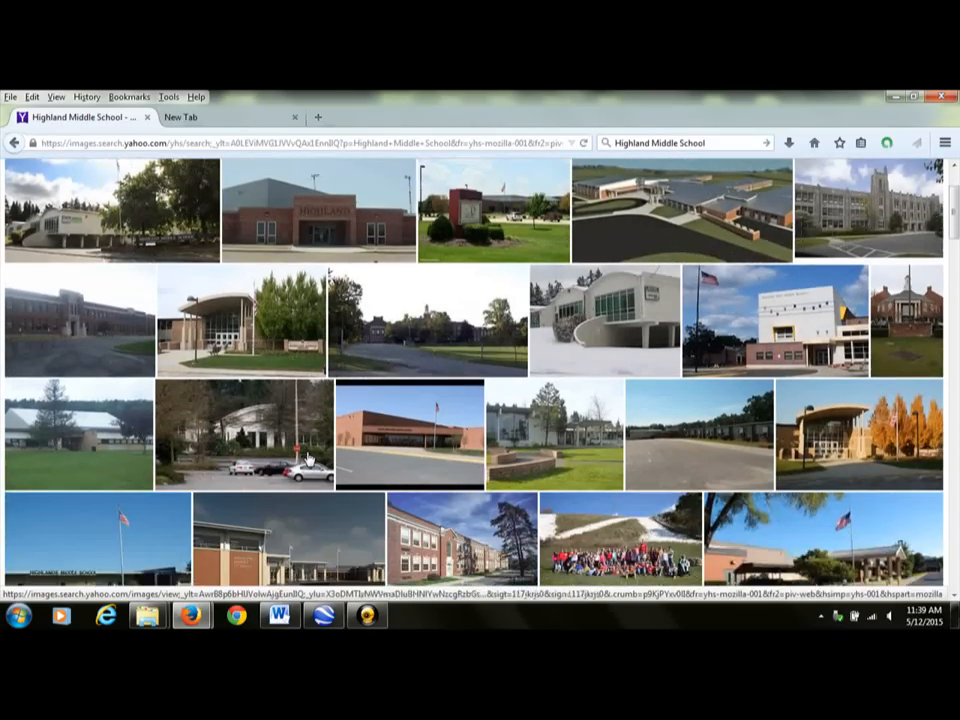
pyautogui.scroll(2, 307, 460)
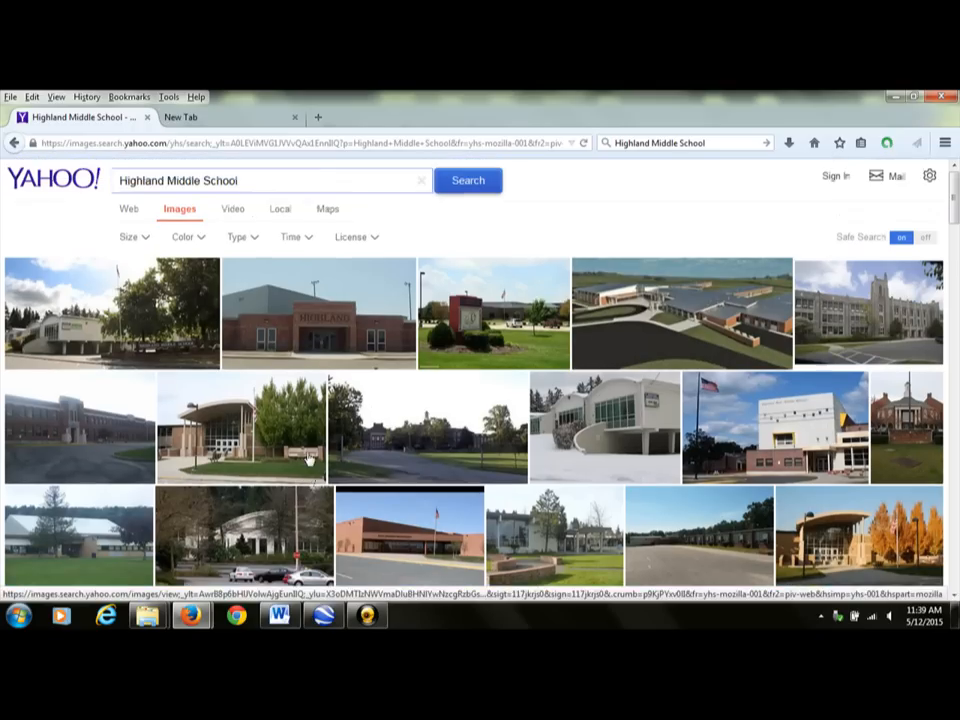
# Refine the Yahoo image search to "Highland Middle School Ohio"
pyautogui.click(266, 186)
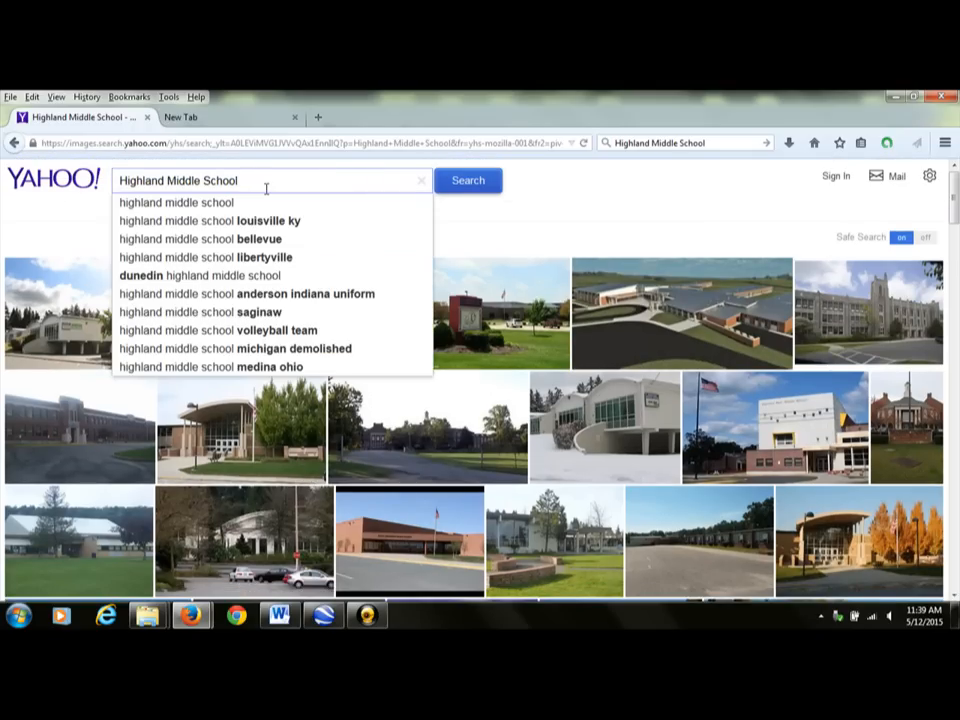
pyautogui.write('Ohio')
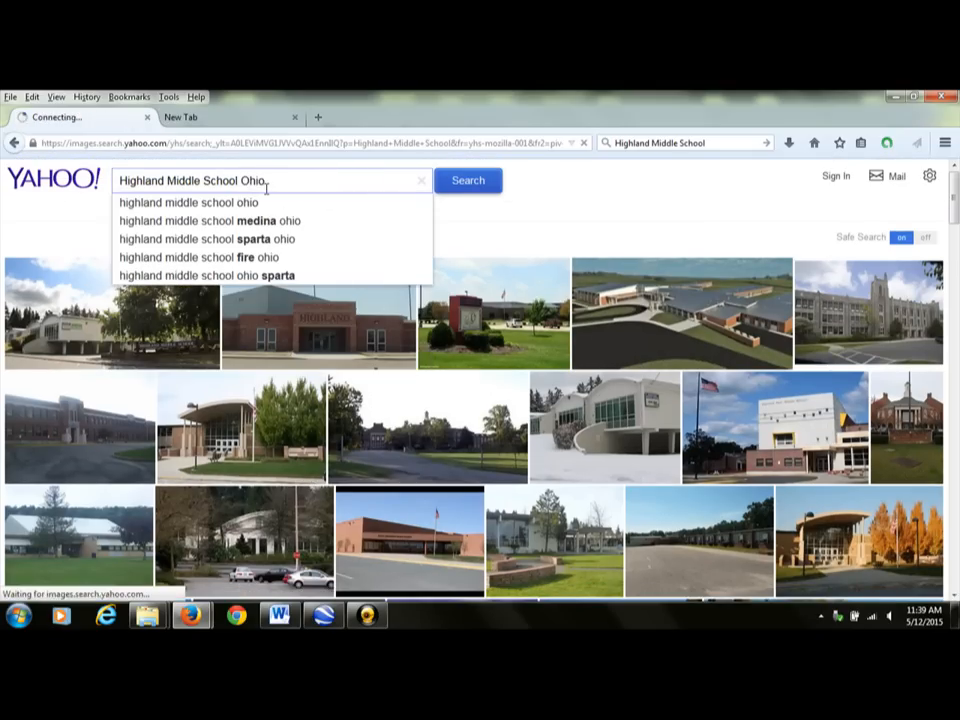
pyautogui.press('Return')
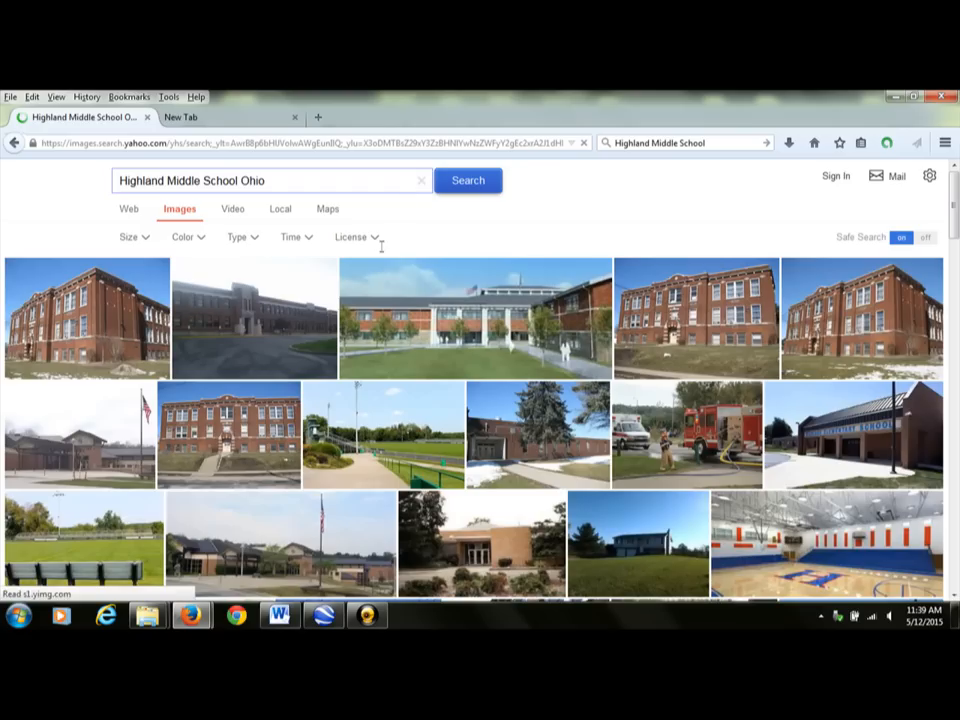
pyautogui.scroll(-1, 373, 257)
pyautogui.scroll(-1, 370, 264)
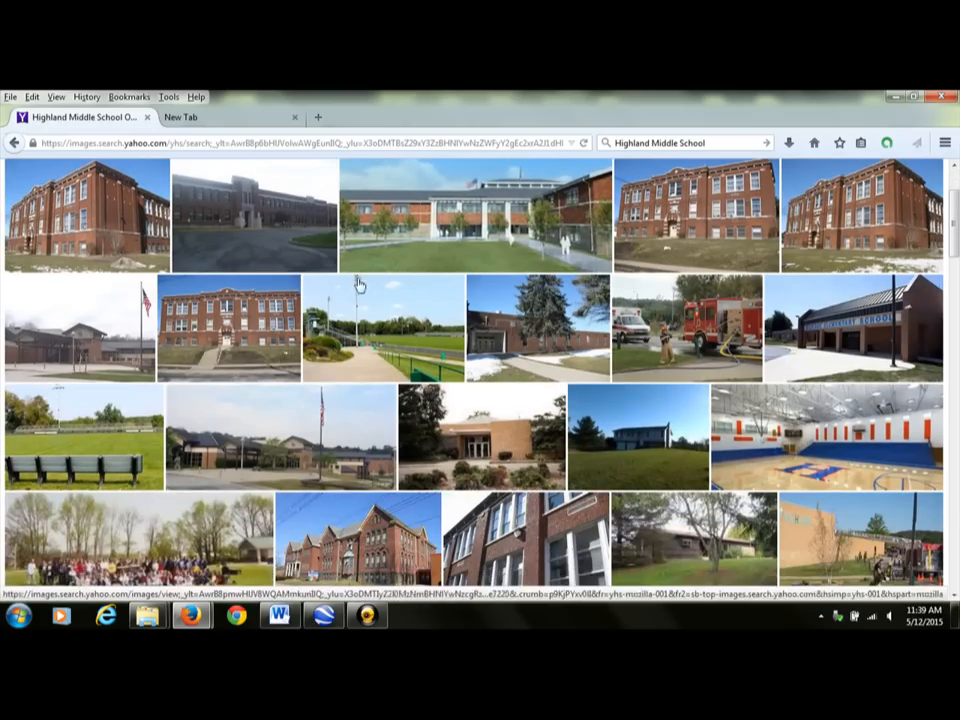
pyautogui.click(462, 428)
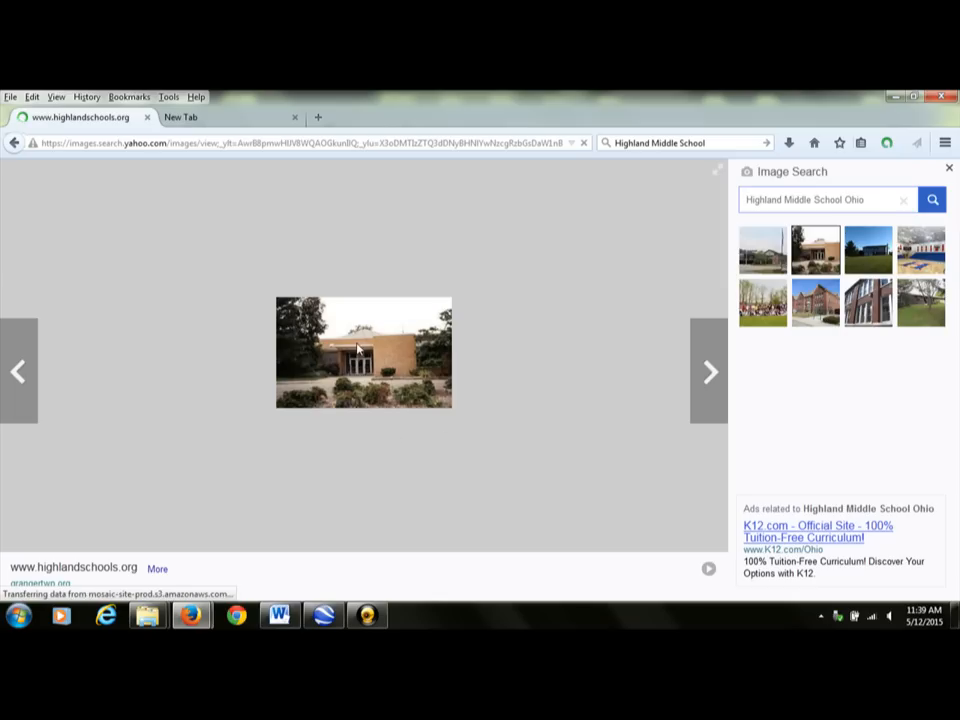
pyautogui.rightClick(357, 346)
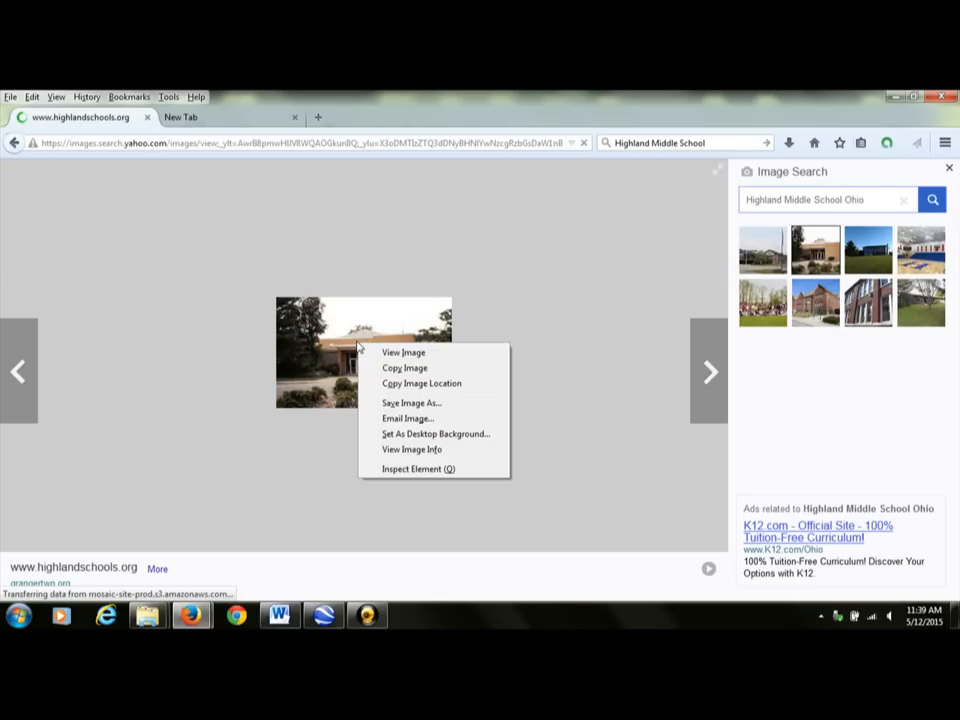
pyautogui.click(421, 384)
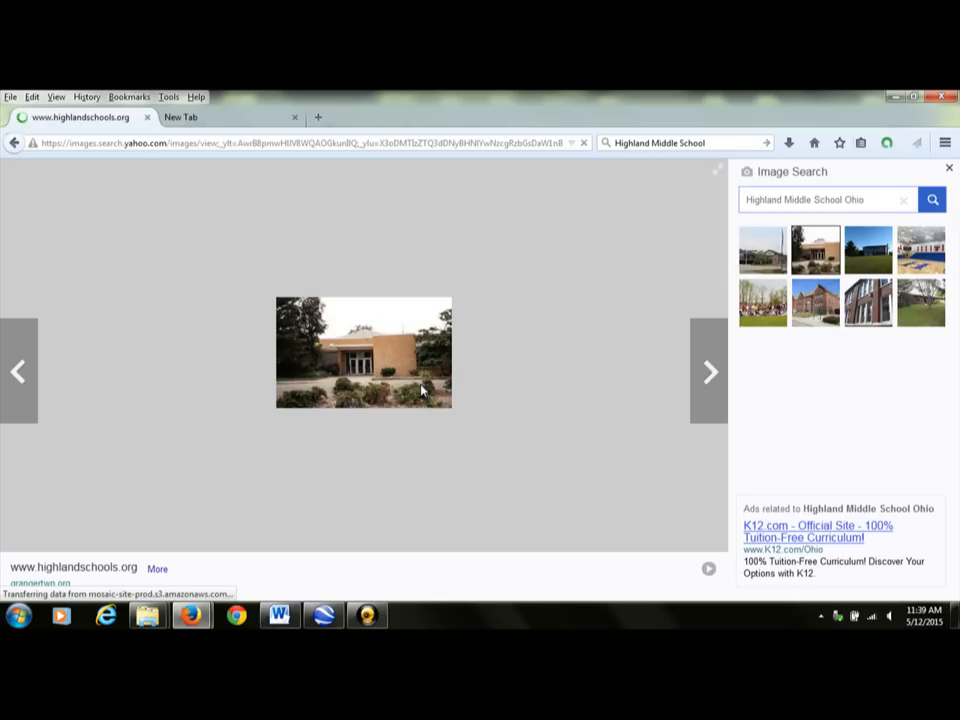
# Switch to Google Earth, add the image to the HMS placemark's description using the copied image URL, and save the placemark
pyautogui.click(323, 615)
pyautogui.click(137, 344)
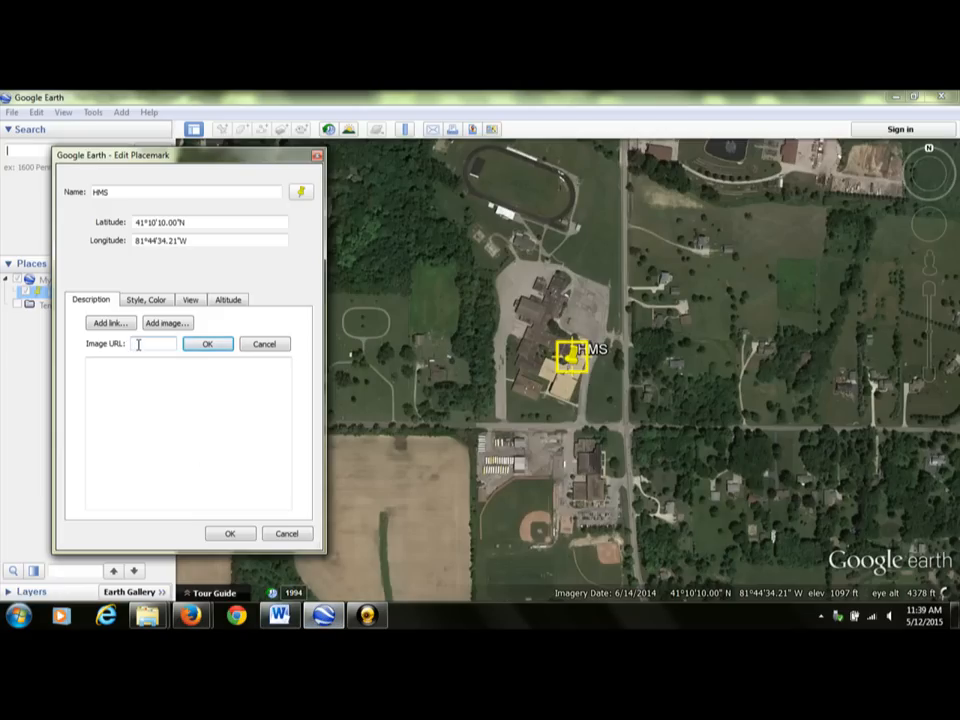
pyautogui.rightClick(138, 344)
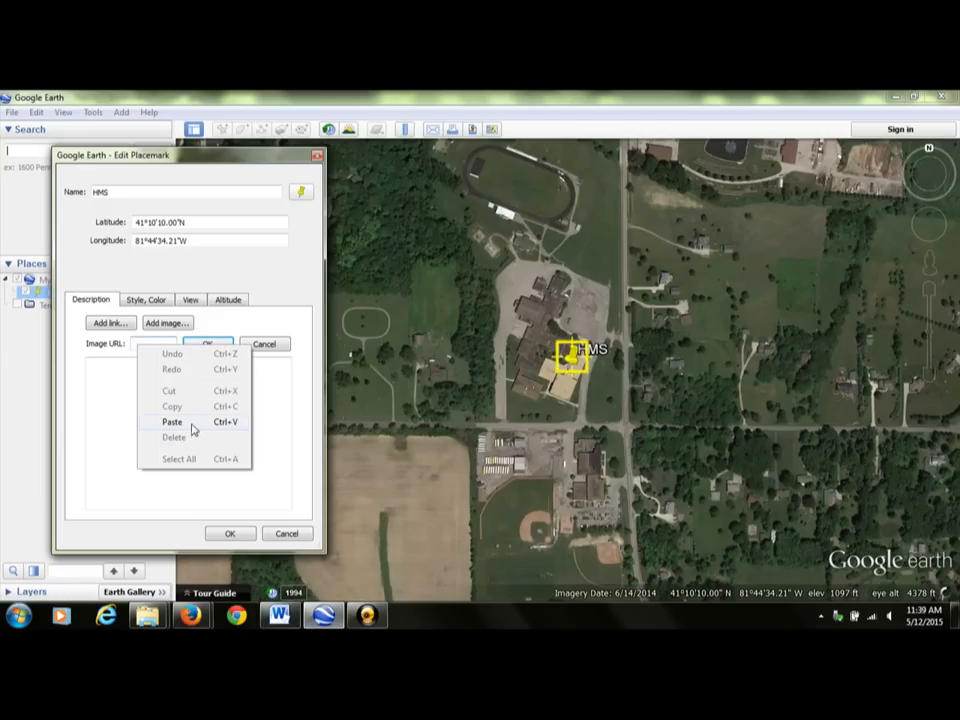
pyautogui.click(172, 422)
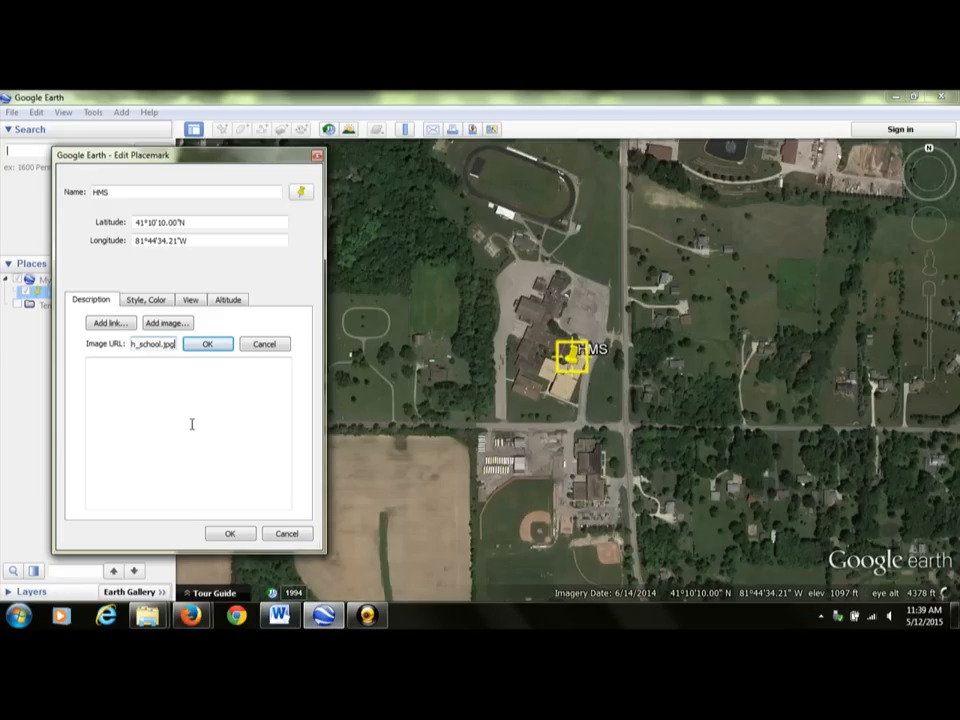
pyautogui.click(205, 345)
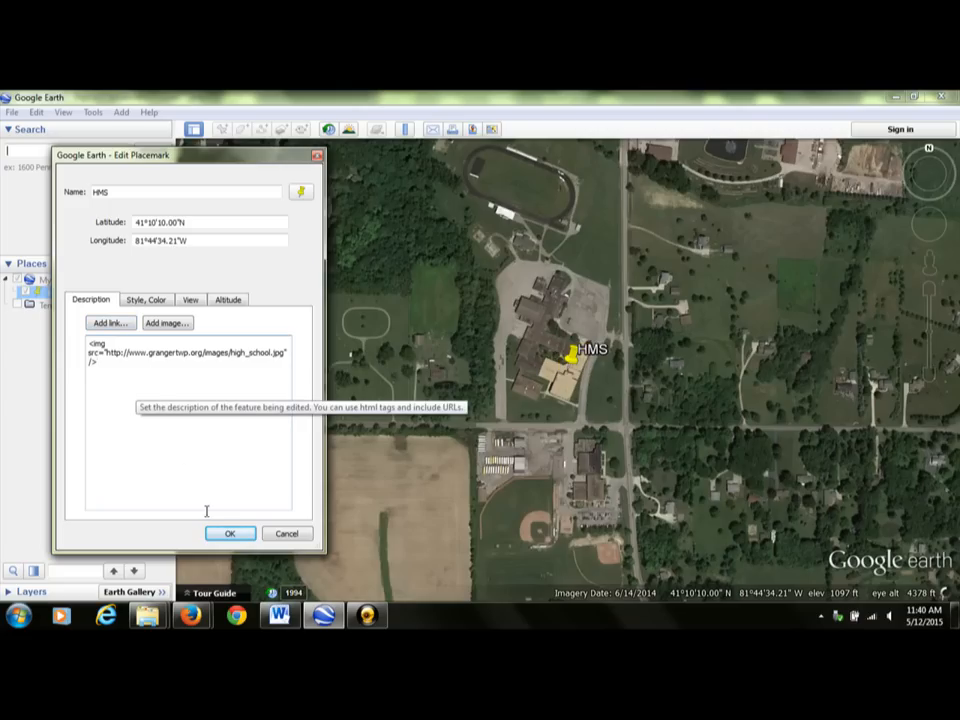
pyautogui.click(229, 533)
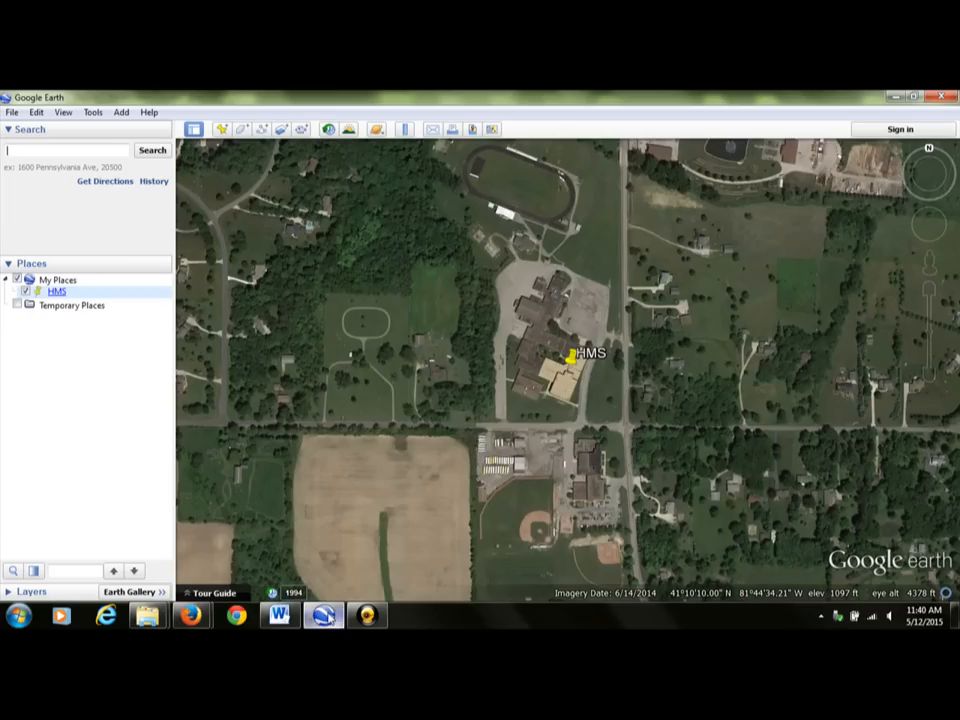
# Switch to the Word project document and copy "South Carolina" from the Tariff Issue heading
pyautogui.click(279, 615)
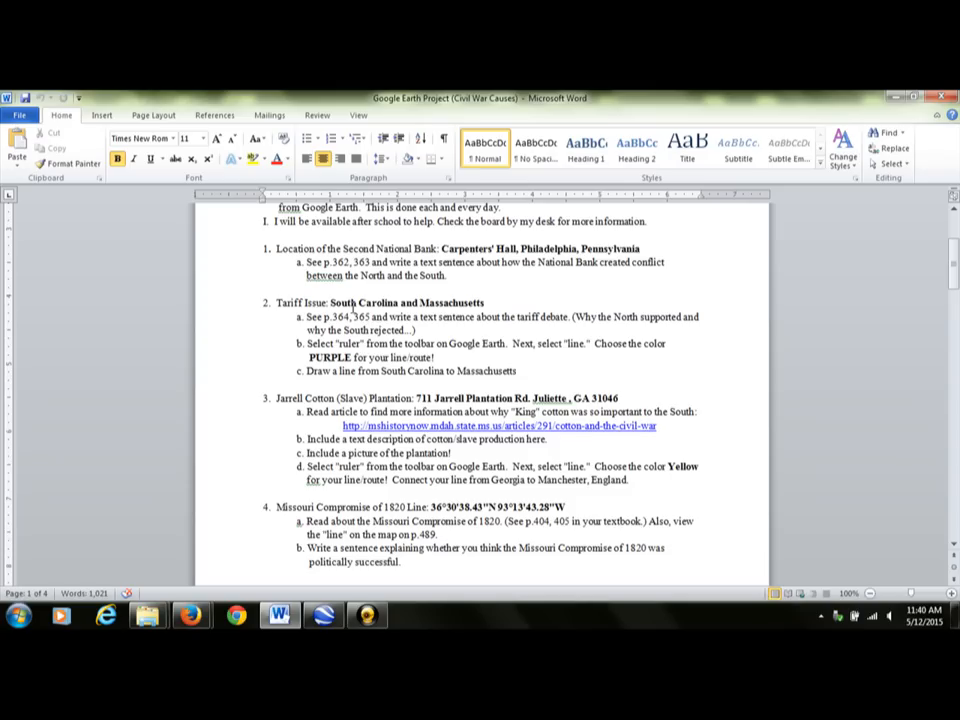
pyautogui.moveTo(349, 296); pyautogui.dragTo(396, 297)
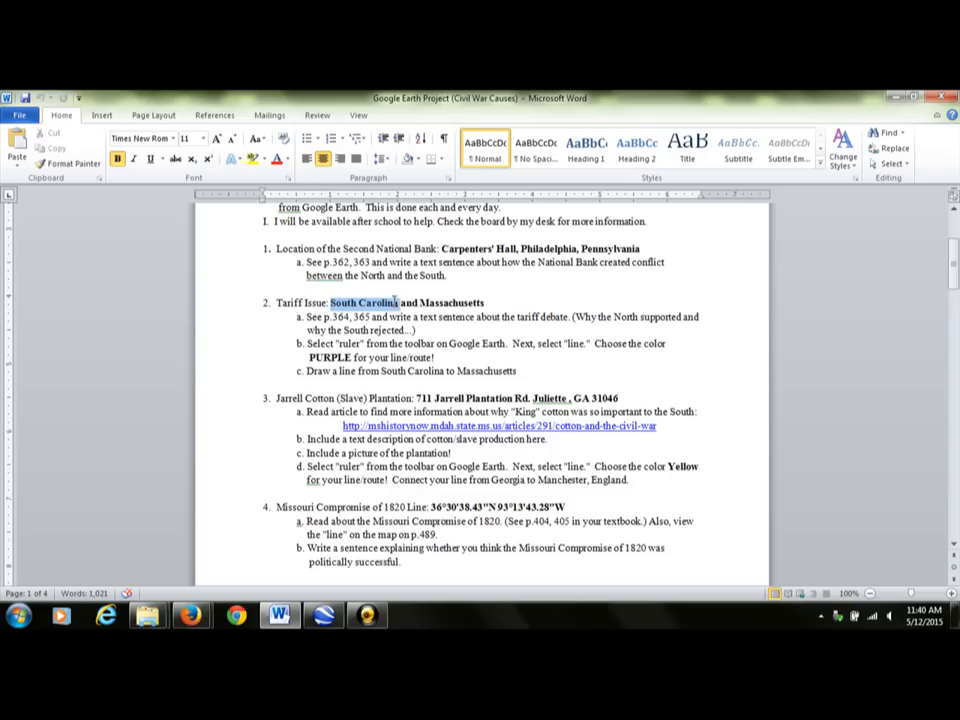
pyautogui.rightClick(395, 307)
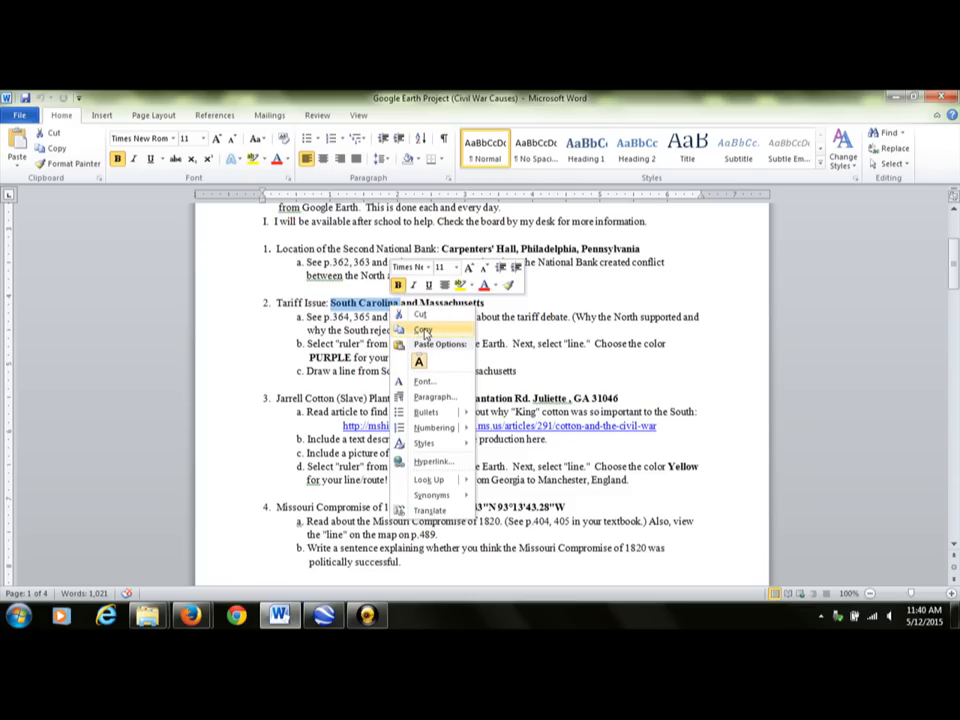
pyautogui.click(425, 331)
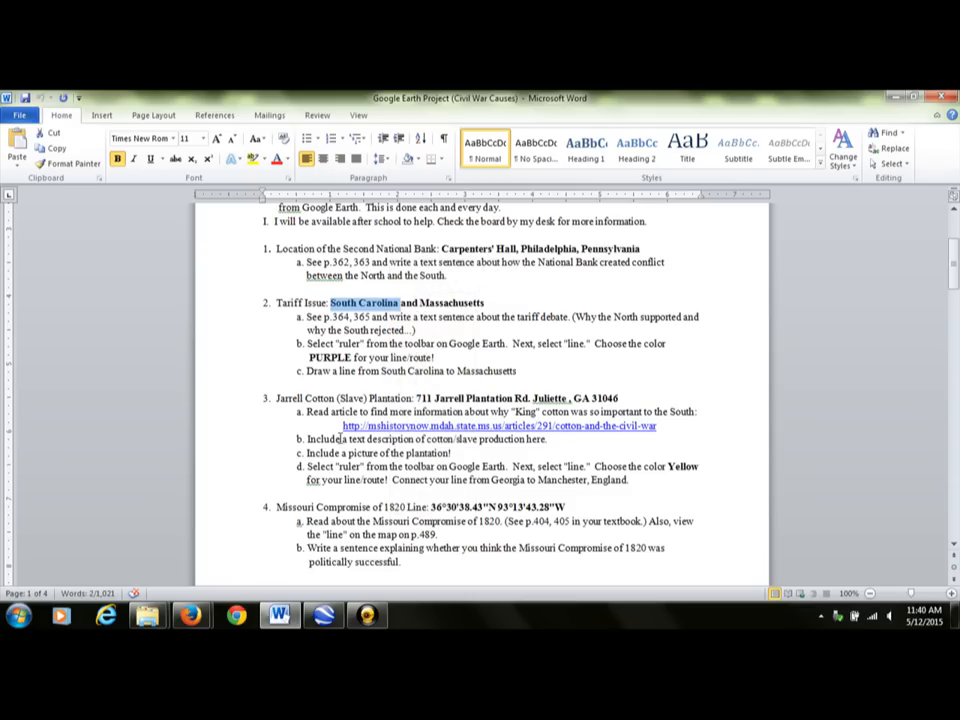
# Switch to Google Earth and search for the copied location "South Carolina"
pyautogui.click(323, 615)
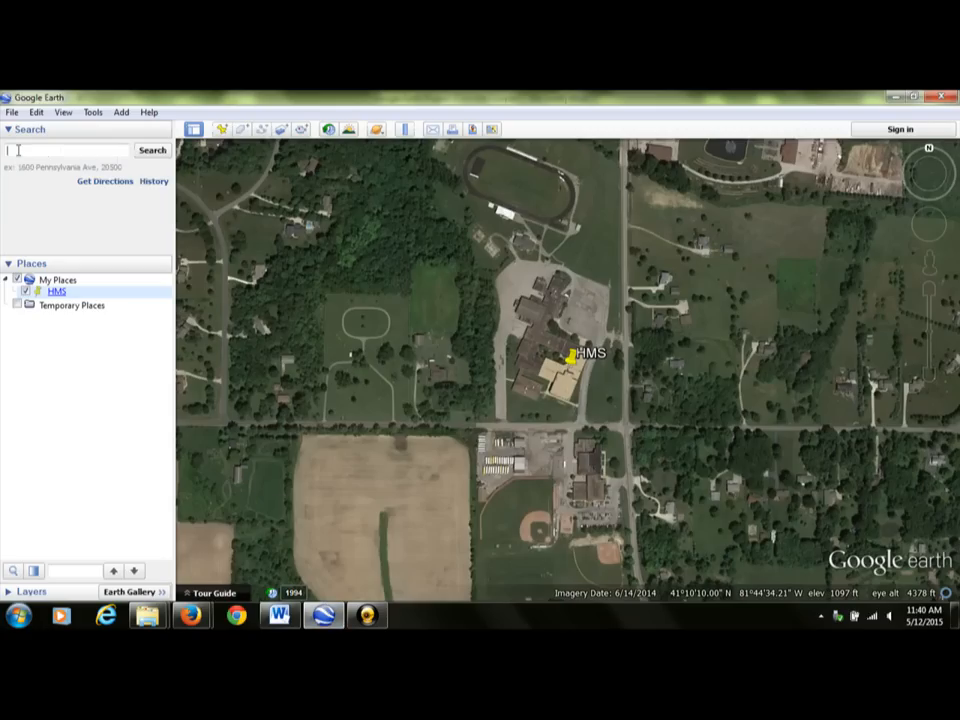
pyautogui.click(36, 112)
pyautogui.click(58, 229)
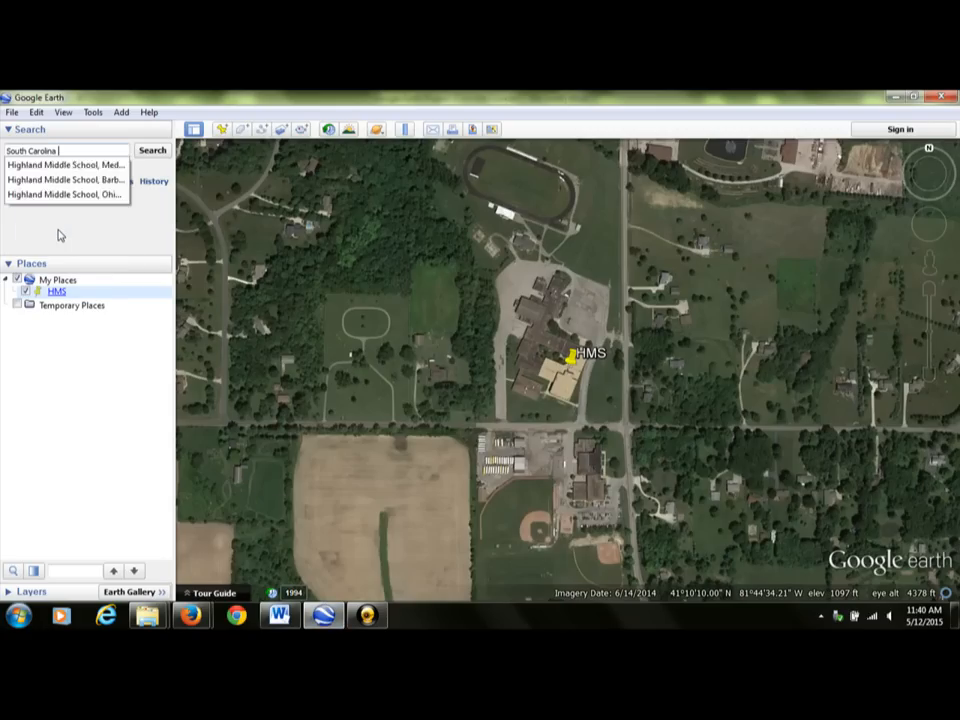
pyautogui.click(152, 152)
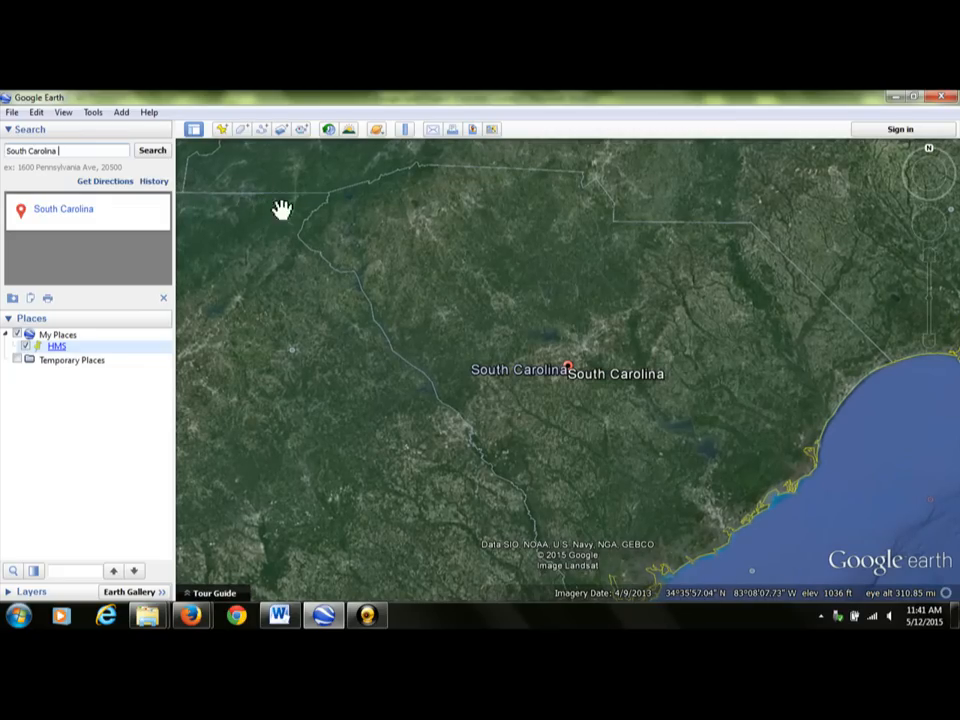
# Add a placemark at South Carolina, keeping the default name and settings
pyautogui.click(222, 131)
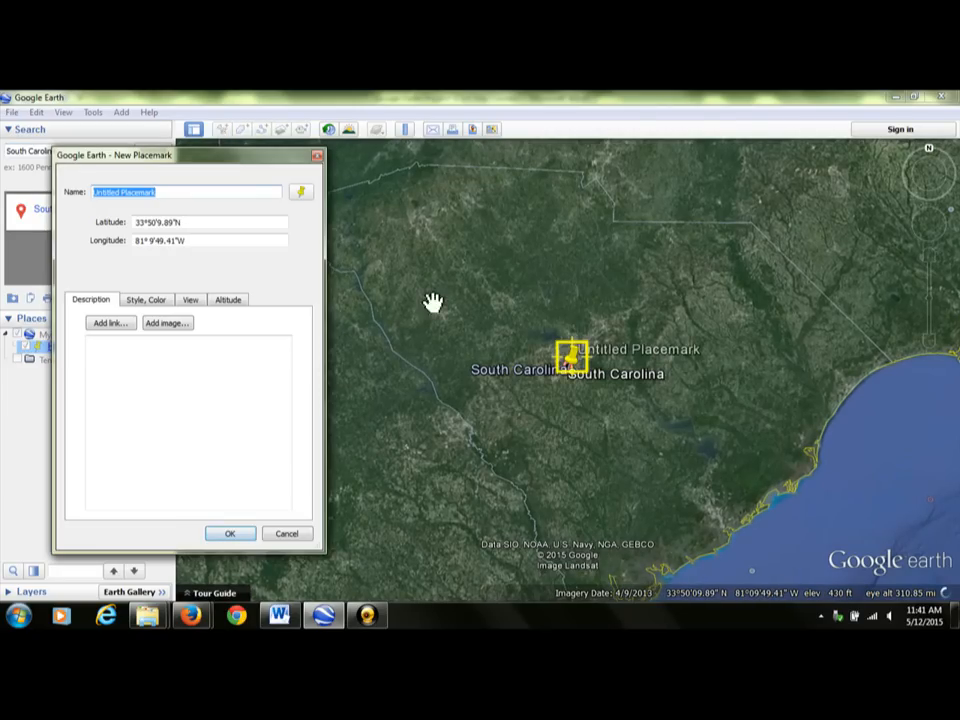
pyautogui.click(317, 157)
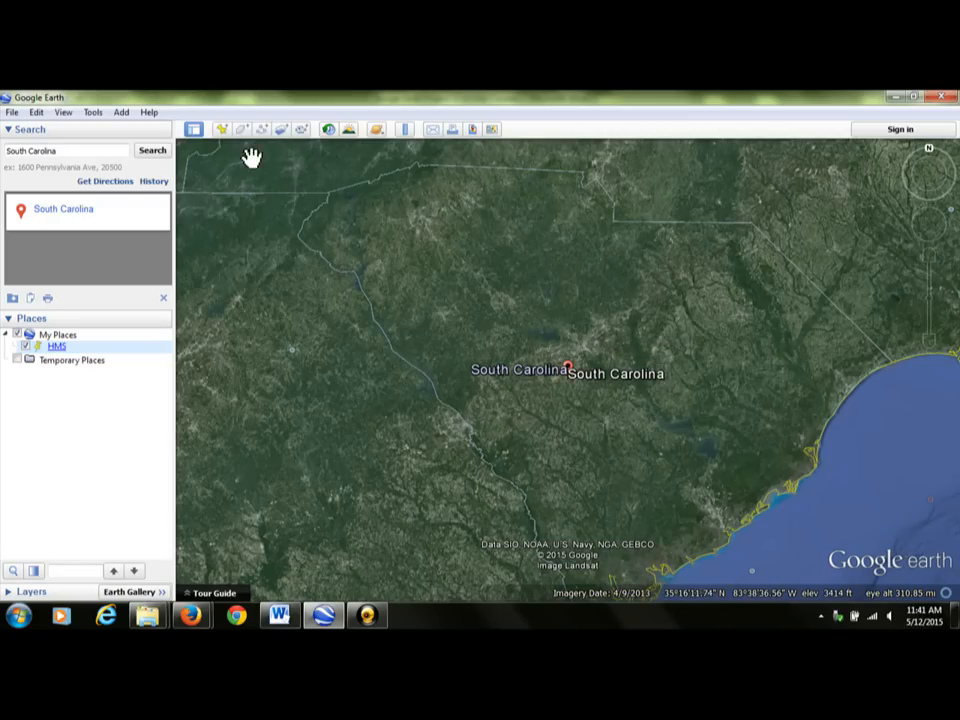
pyautogui.click(222, 131)
pyautogui.click(230, 533)
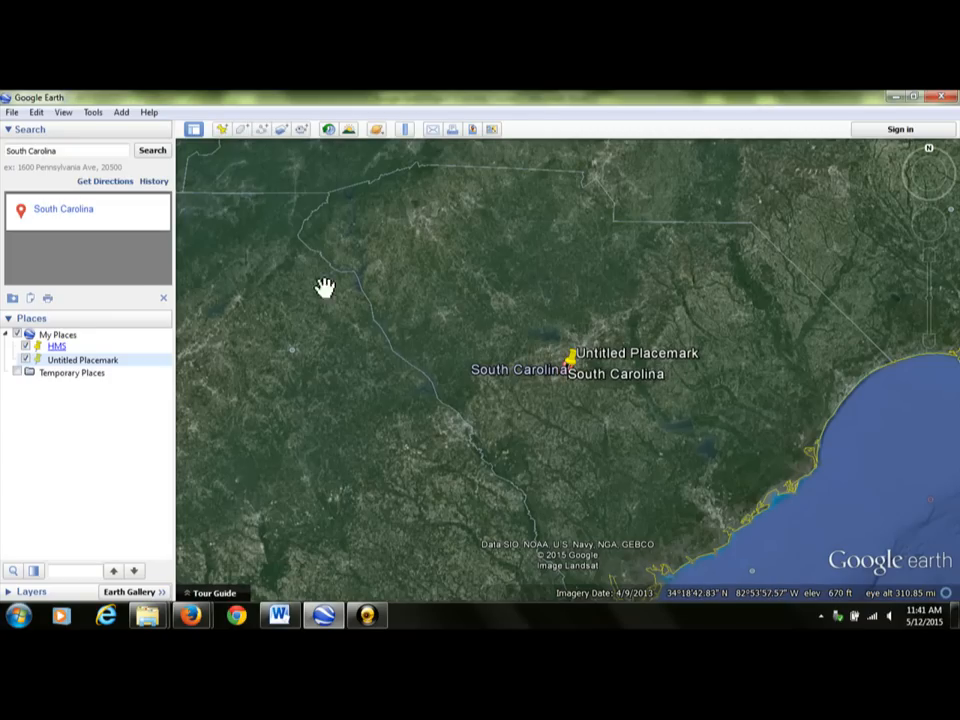
# Switch to the Word project document and copy "Massachusetts" from the Tariff Issue heading
pyautogui.click(279, 614)
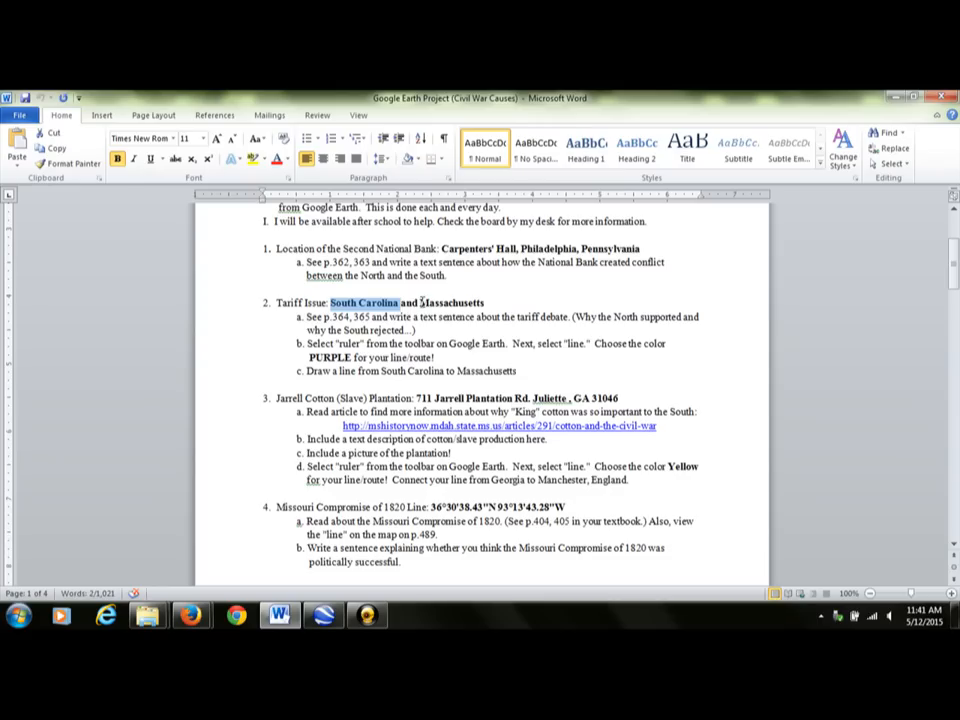
pyautogui.moveTo(421, 302); pyautogui.dragTo(486, 307)
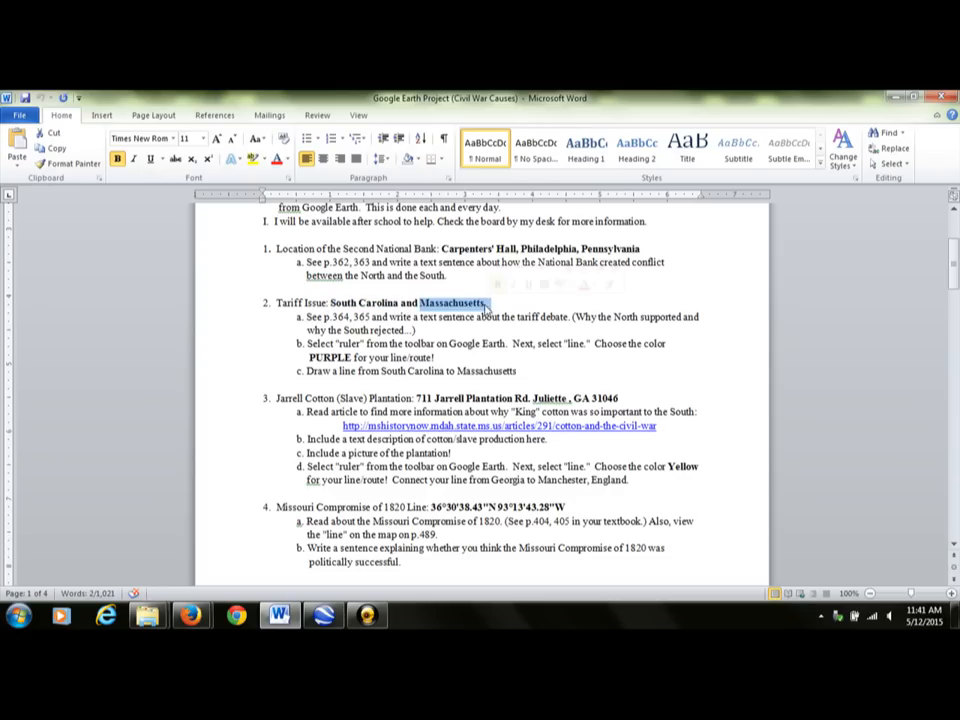
pyautogui.rightClick(486, 307)
pyautogui.click(515, 328)
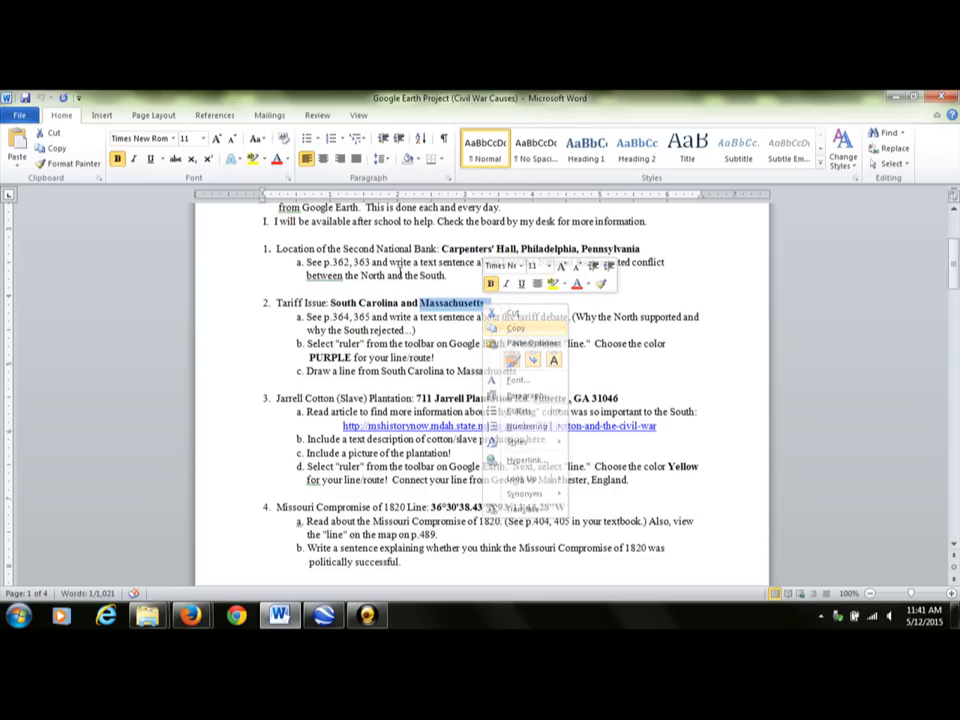
# Switch to Google Earth, replace the search text with the copied "Massachusetts", and run the search
pyautogui.click(323, 615)
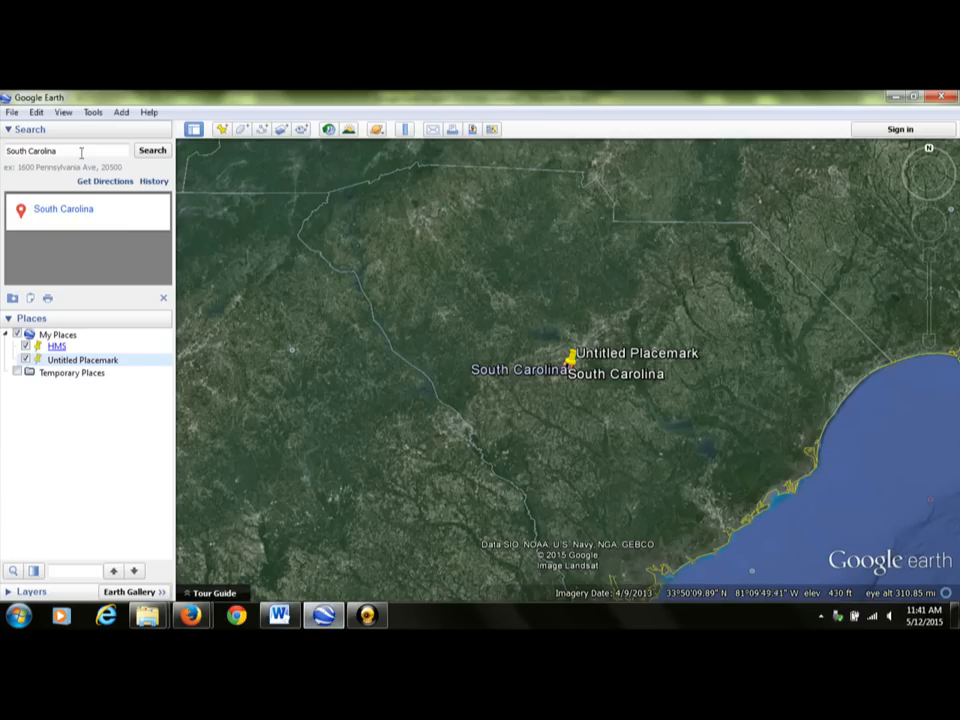
pyautogui.press('BackSpace')
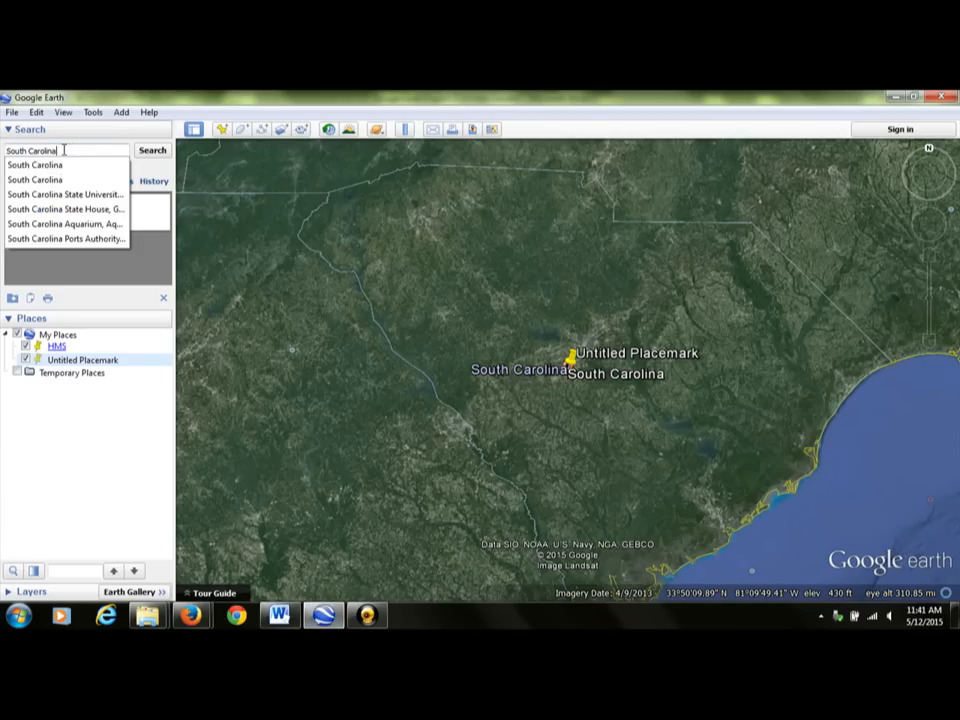
pyautogui.press('BackSpace')
pyautogui.press('BackSpace')
pyautogui.press('BackSpace')
pyautogui.press('BackSpace')
pyautogui.press('BackSpace')
pyautogui.press('BackSpace')
pyautogui.press('BackSpace')
pyautogui.press('BackSpace')
pyautogui.press('BackSpace')
pyautogui.press('BackSpace')
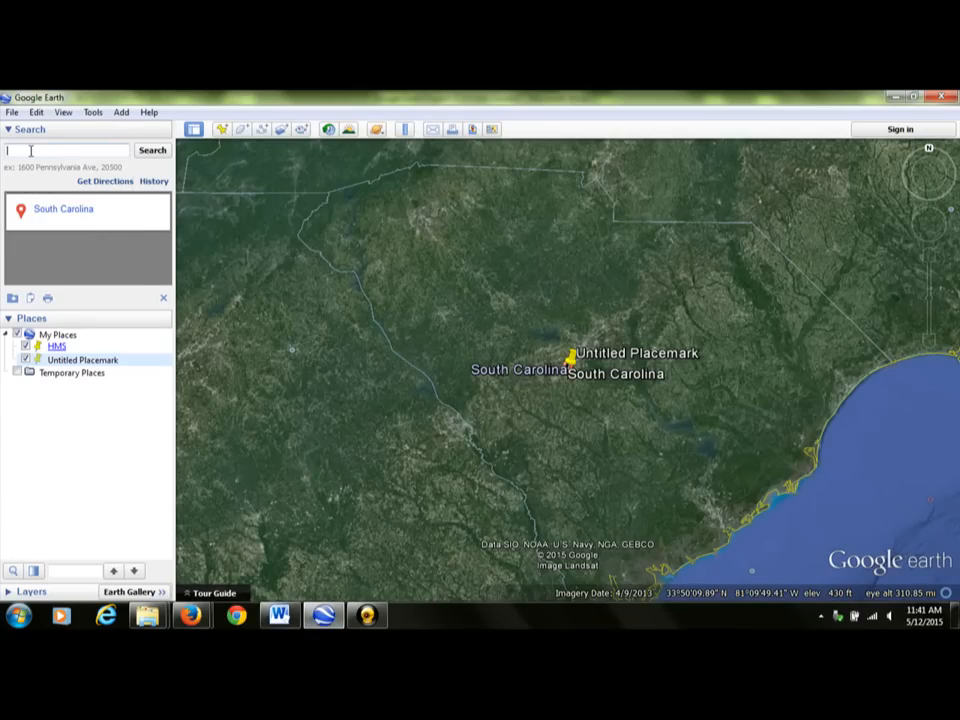
pyautogui.rightClick(31, 150)
pyautogui.click(64, 227)
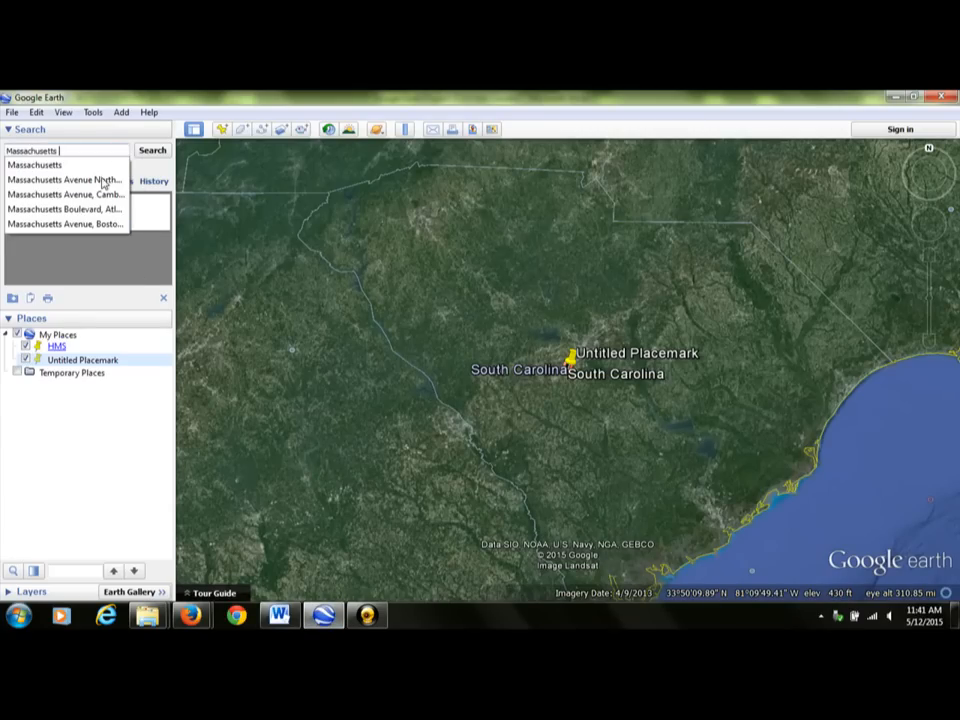
pyautogui.click(150, 151)
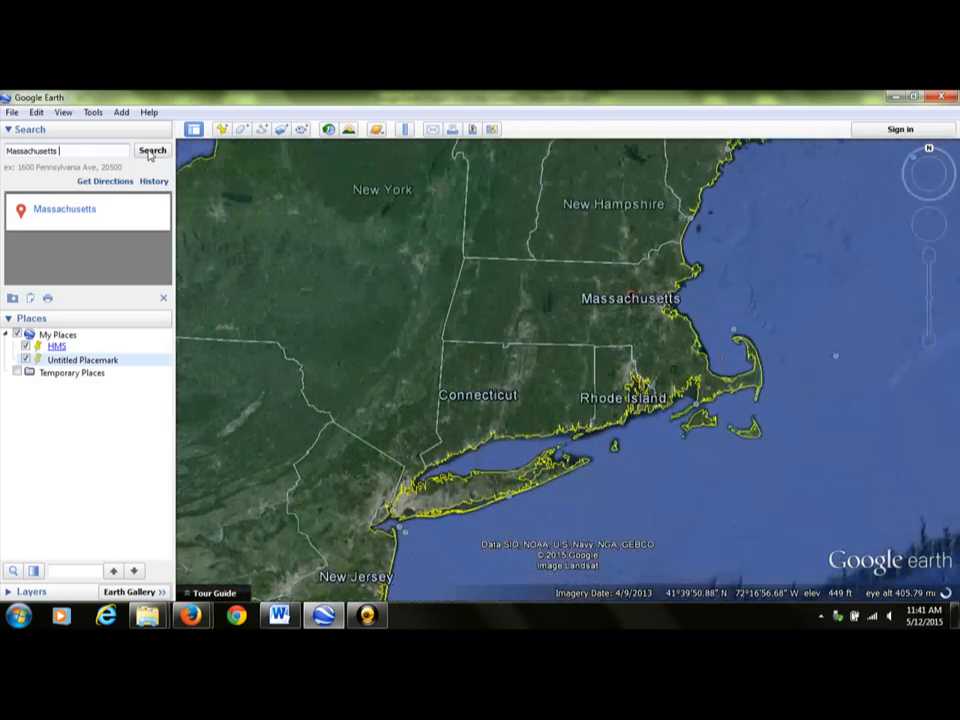
# Add a placemark at Massachusetts, keeping the default name and settings
pyautogui.click(224, 133)
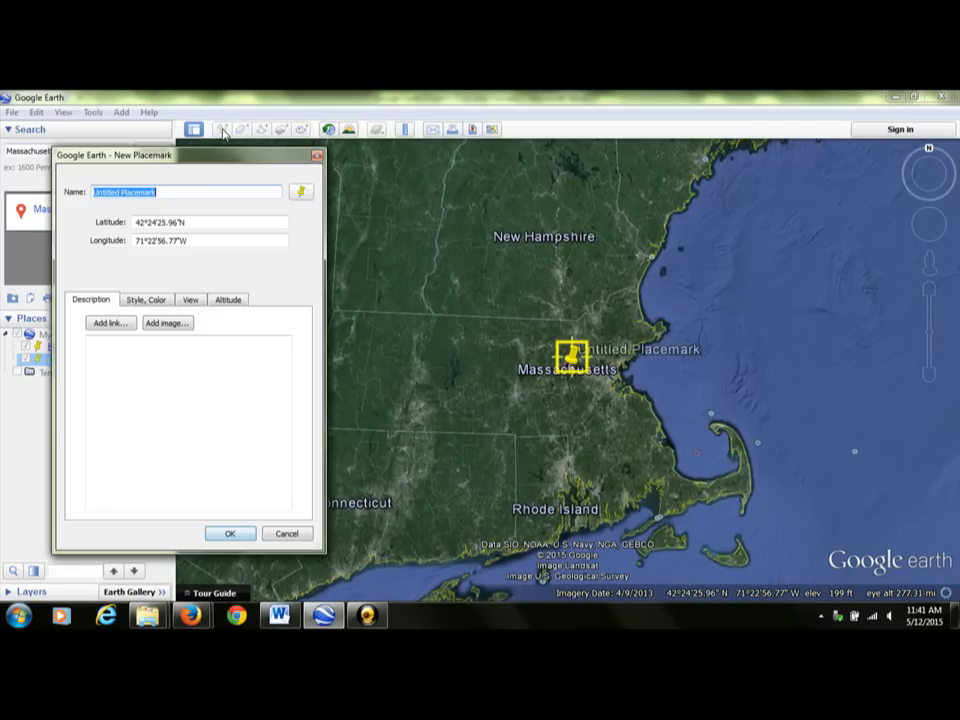
pyautogui.click(229, 534)
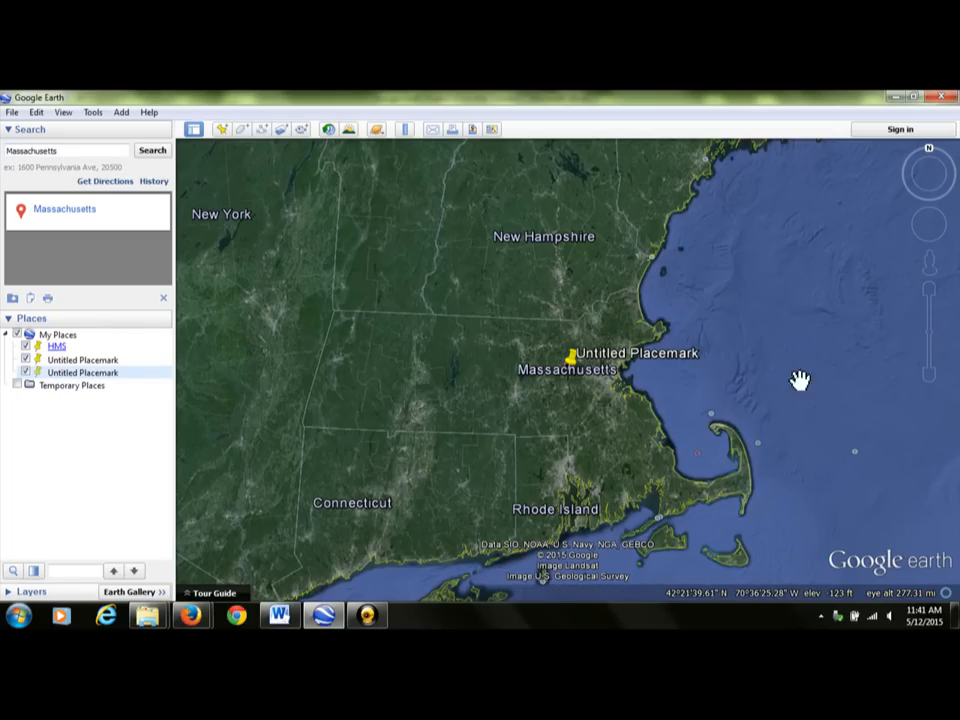
# Zoom the map out from Massachusetts until the South Carolina and Massachusetts placemarks are both in view
pyautogui.click(930, 378)
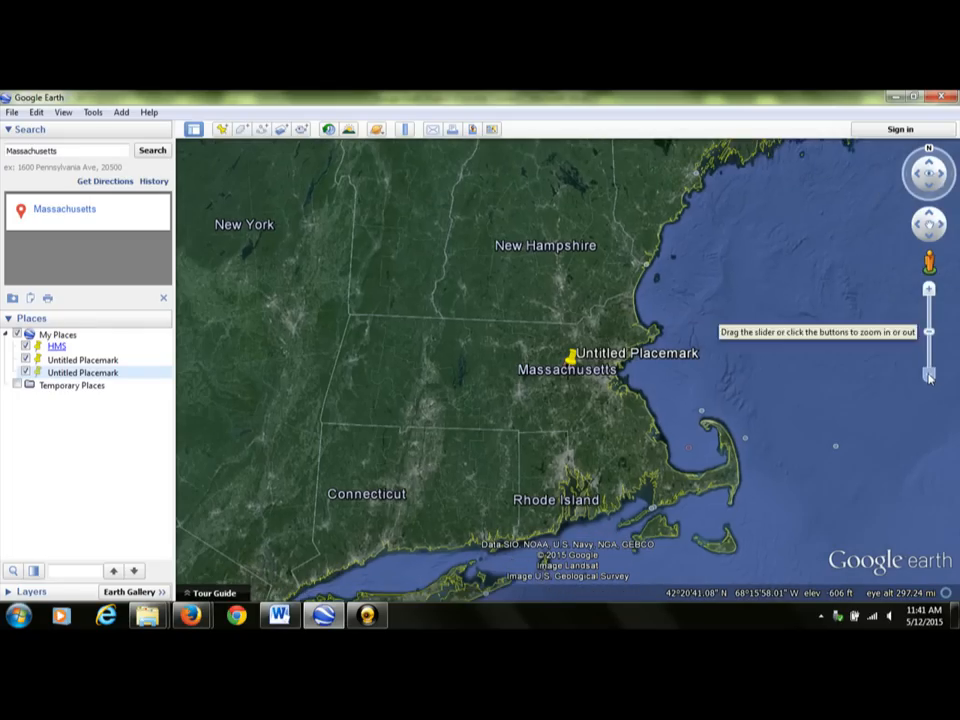
pyautogui.click(930, 378)
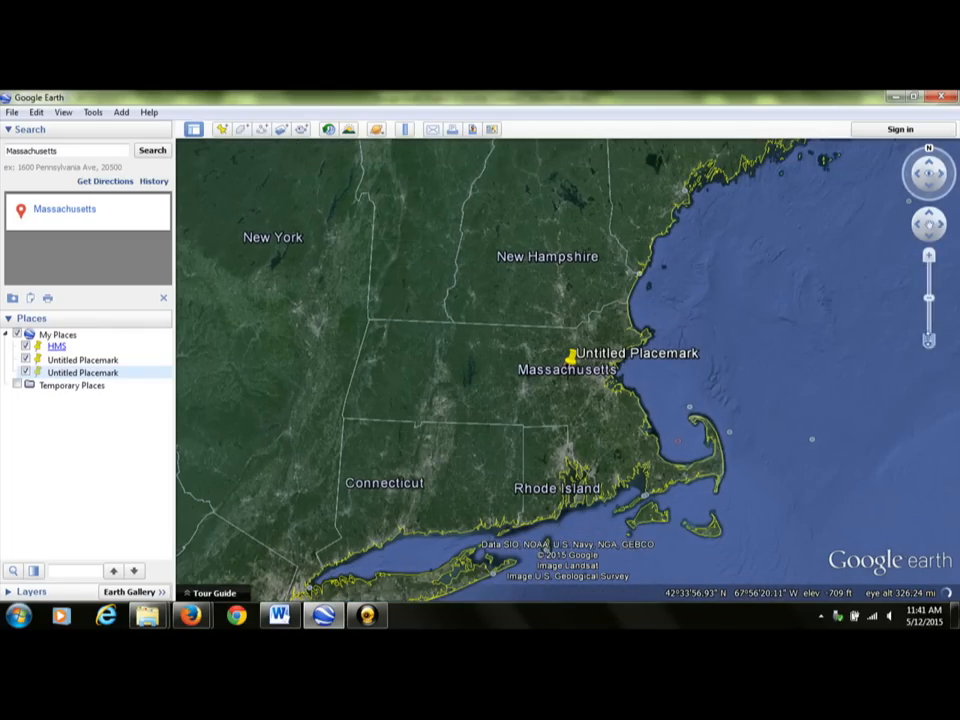
pyautogui.click(929, 340)
pyautogui.click(929, 340)
pyautogui.click(929, 340)
pyautogui.click(929, 340)
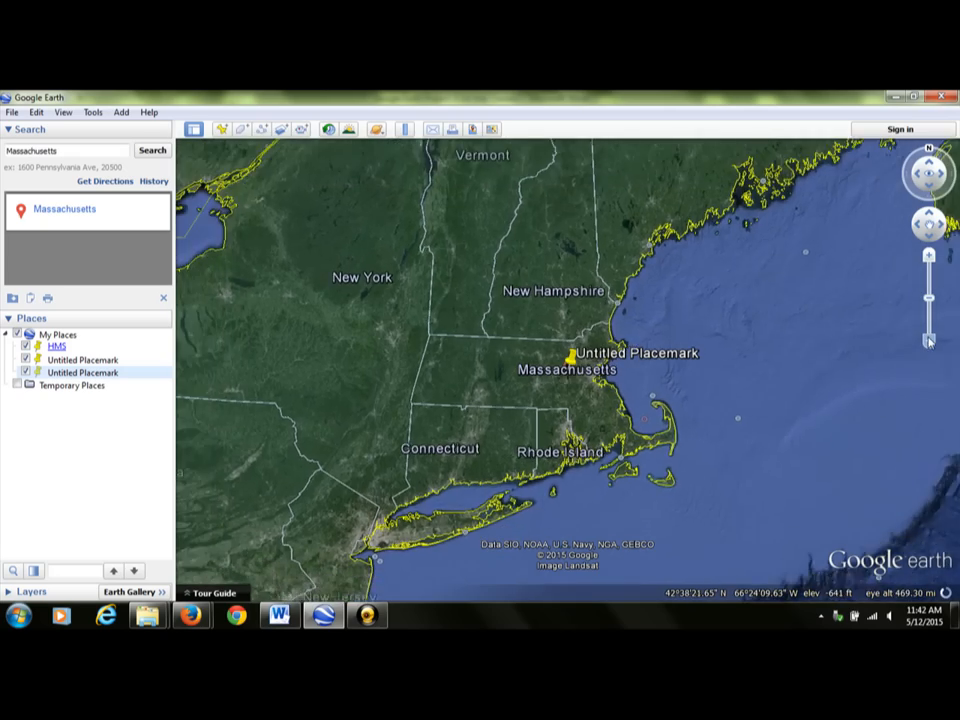
pyautogui.click(929, 340)
pyautogui.click(929, 340)
pyautogui.click(929, 340)
pyautogui.click(929, 340)
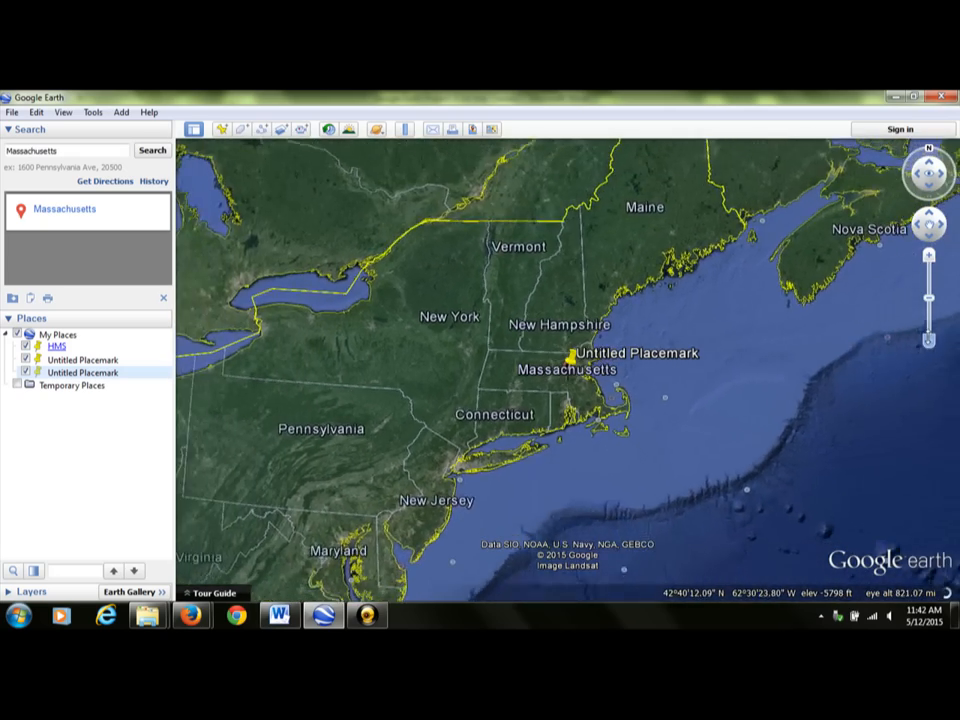
pyautogui.click(929, 340)
pyautogui.click(929, 340)
pyautogui.click(929, 340)
pyautogui.click(929, 340)
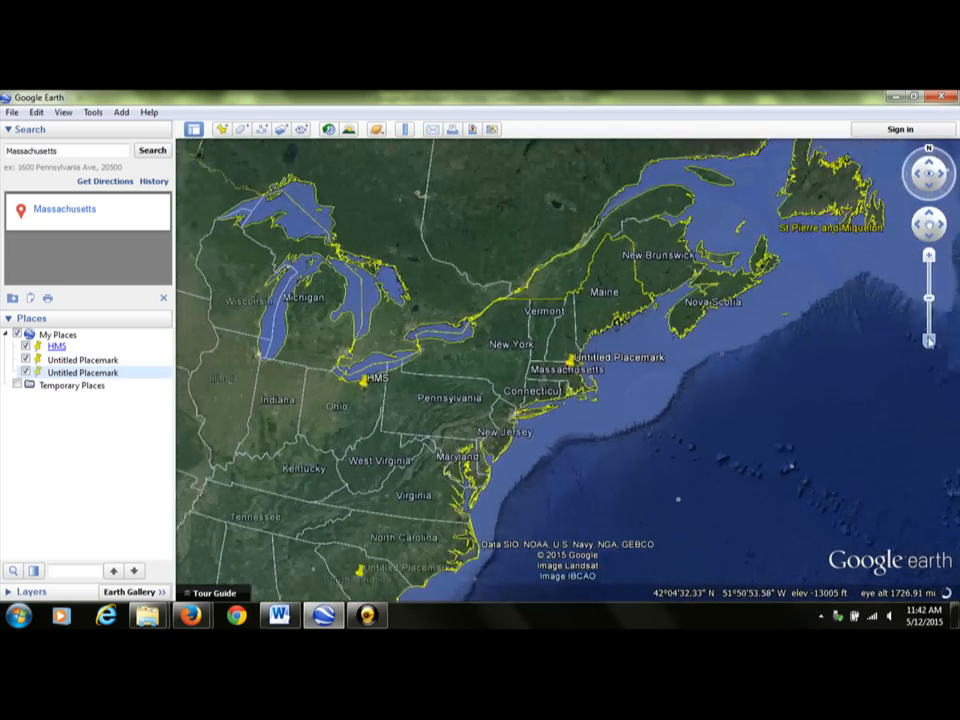
pyautogui.click(929, 340)
pyautogui.click(929, 340)
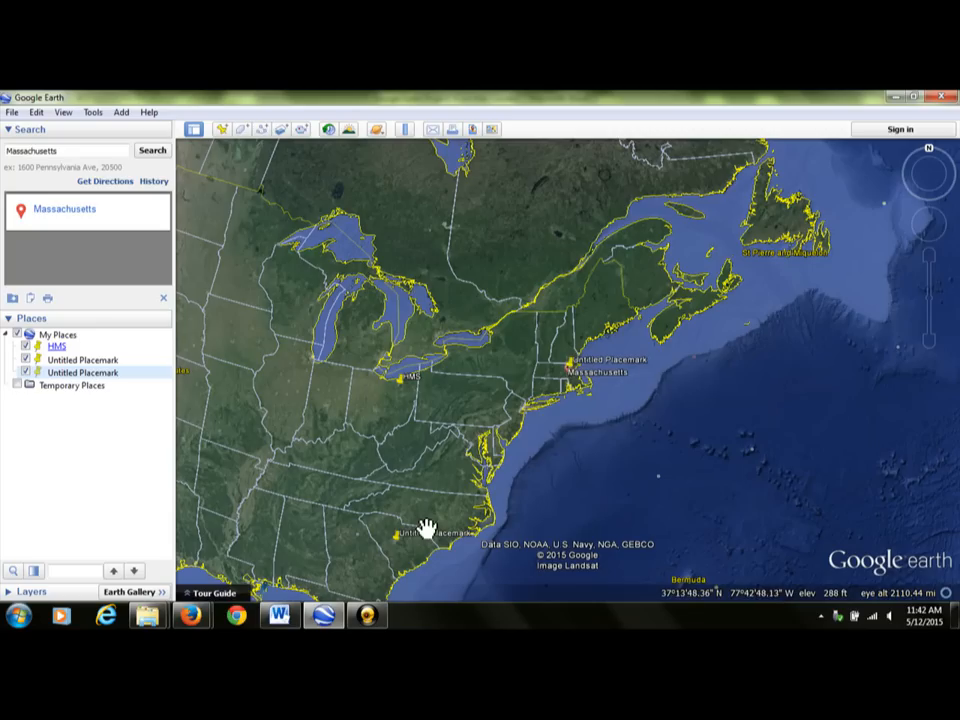
# Check the Tariff Issue instructions in Word, and in Google Earth draw a ruler line from the South Carolina placemark to the Massachusetts placemark
pyautogui.click(290, 617)
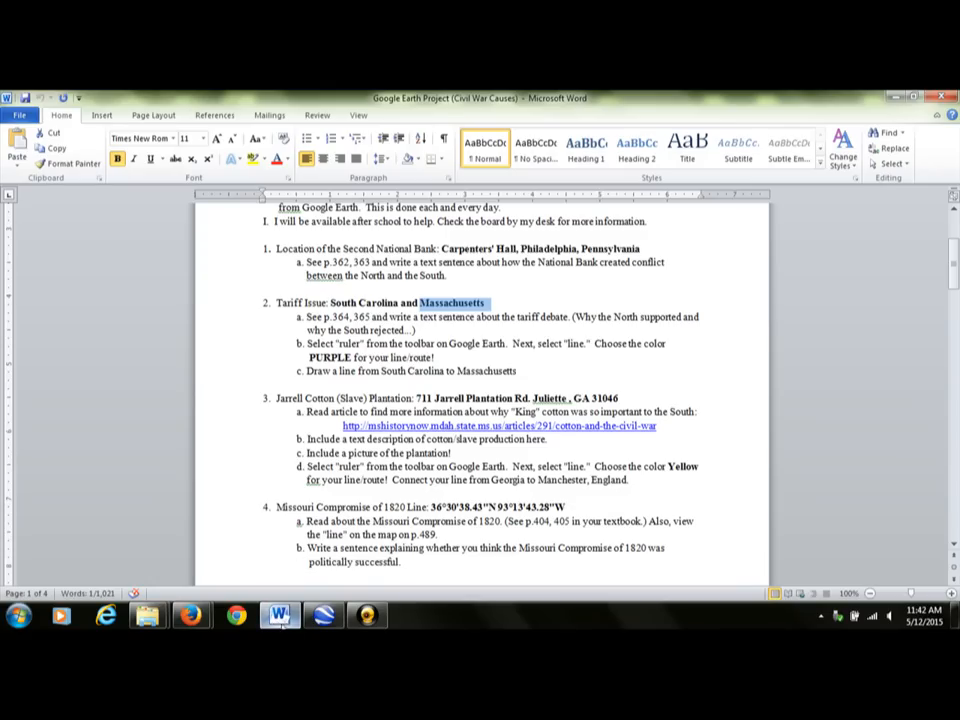
pyautogui.click(323, 617)
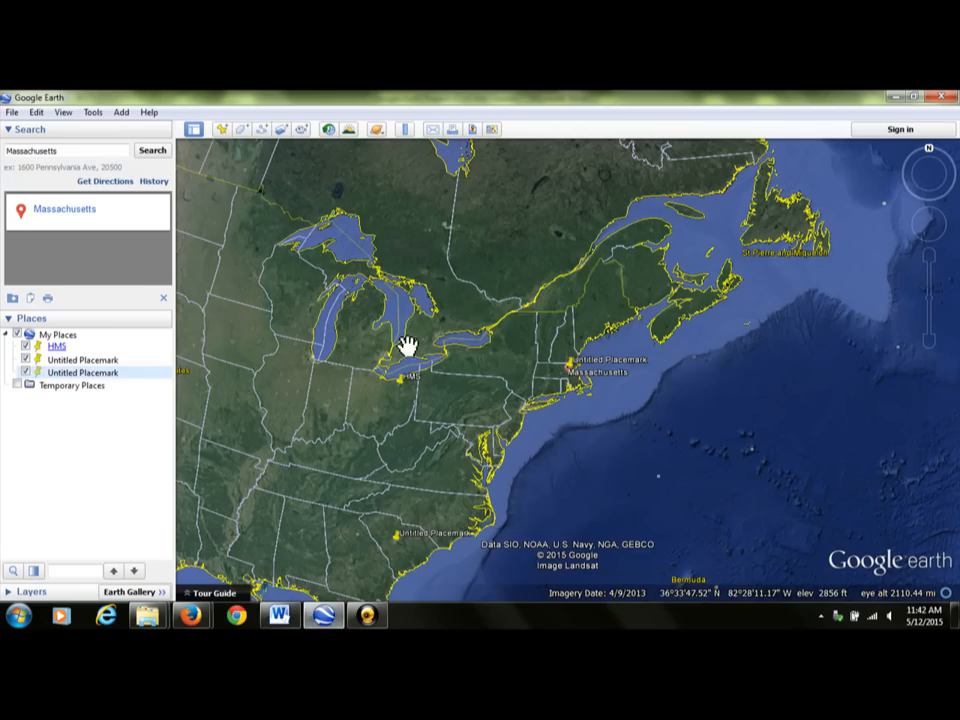
pyautogui.click(405, 131)
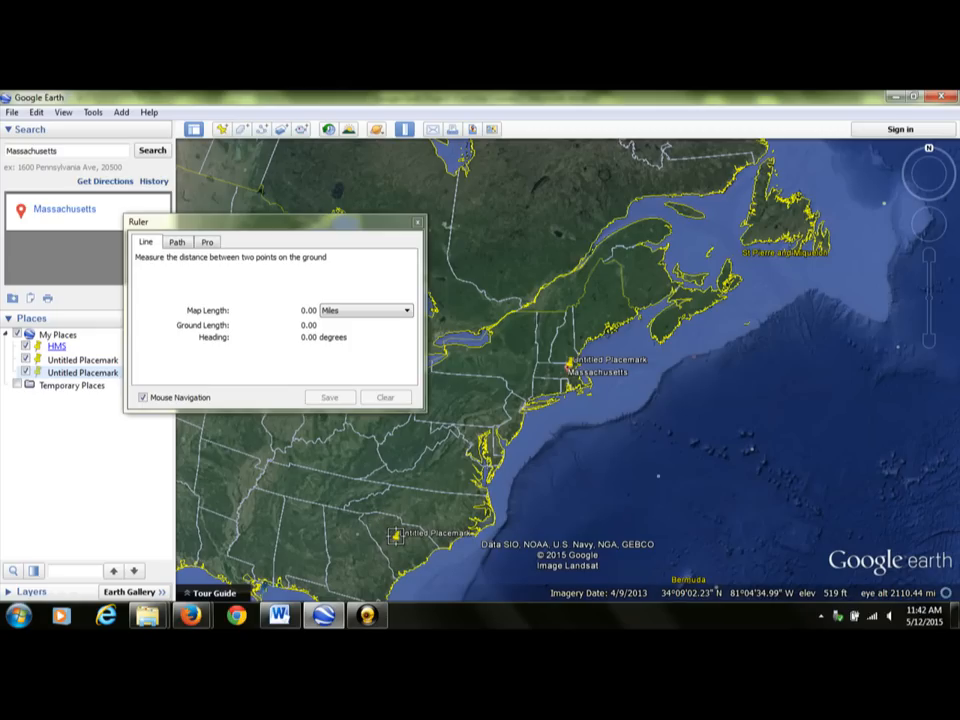
pyautogui.click(396, 537)
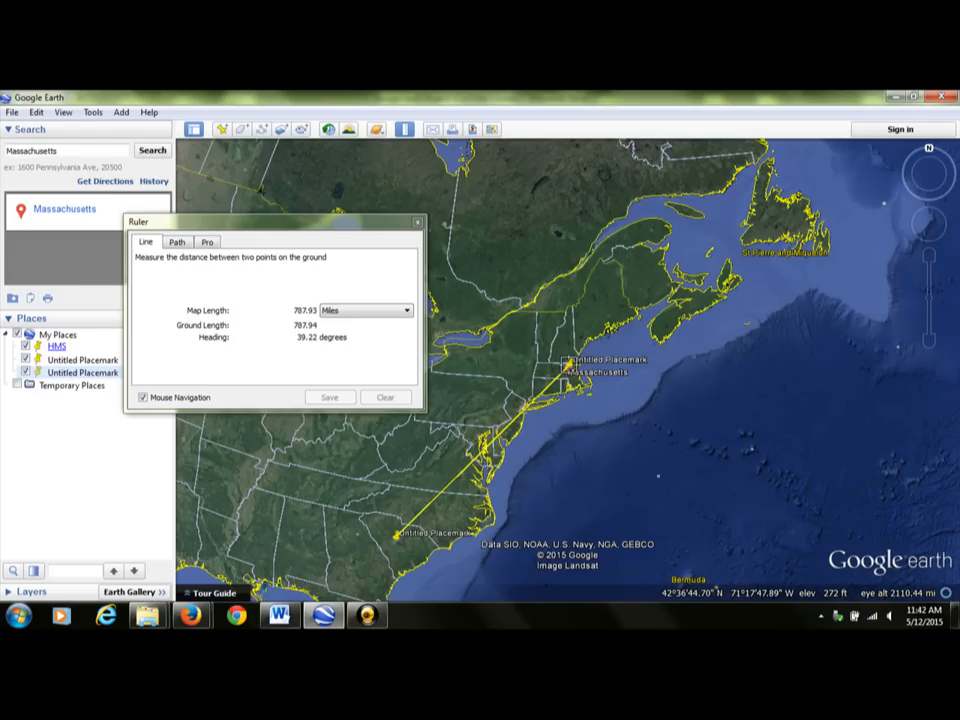
pyautogui.click(569, 362)
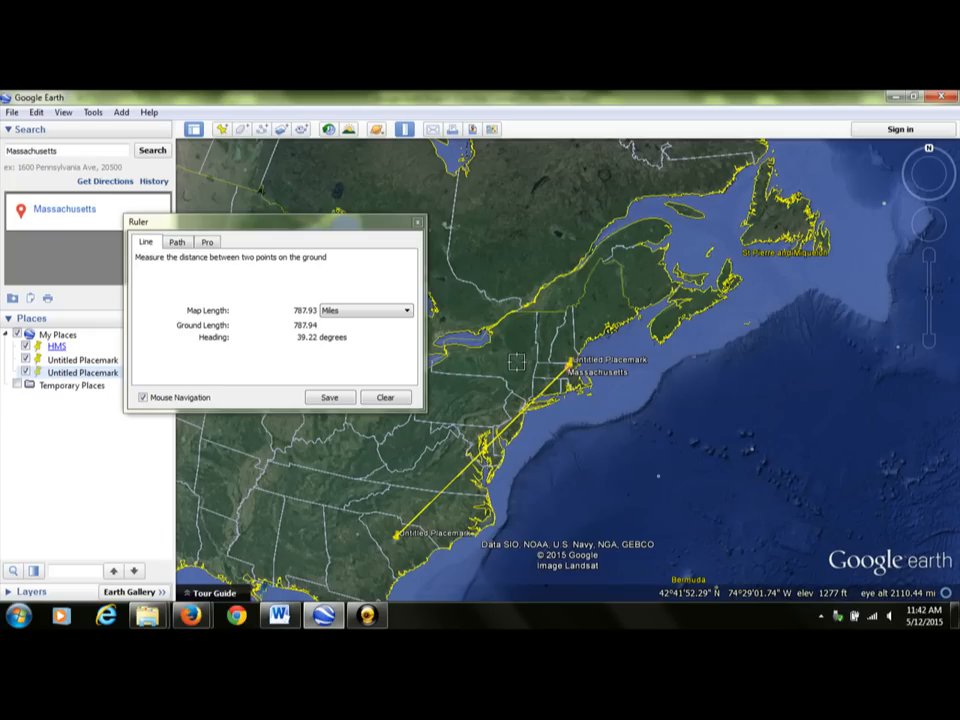
# Save the ruler line as a path, viewing the line colour choices but keeping the default name and style
pyautogui.click(330, 398)
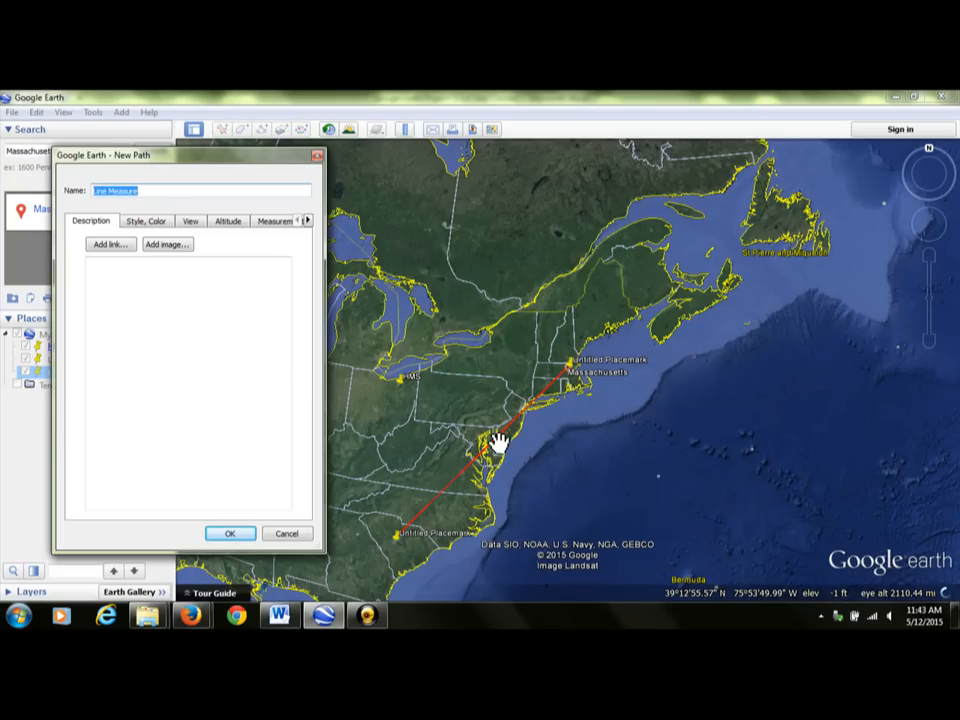
pyautogui.click(148, 221)
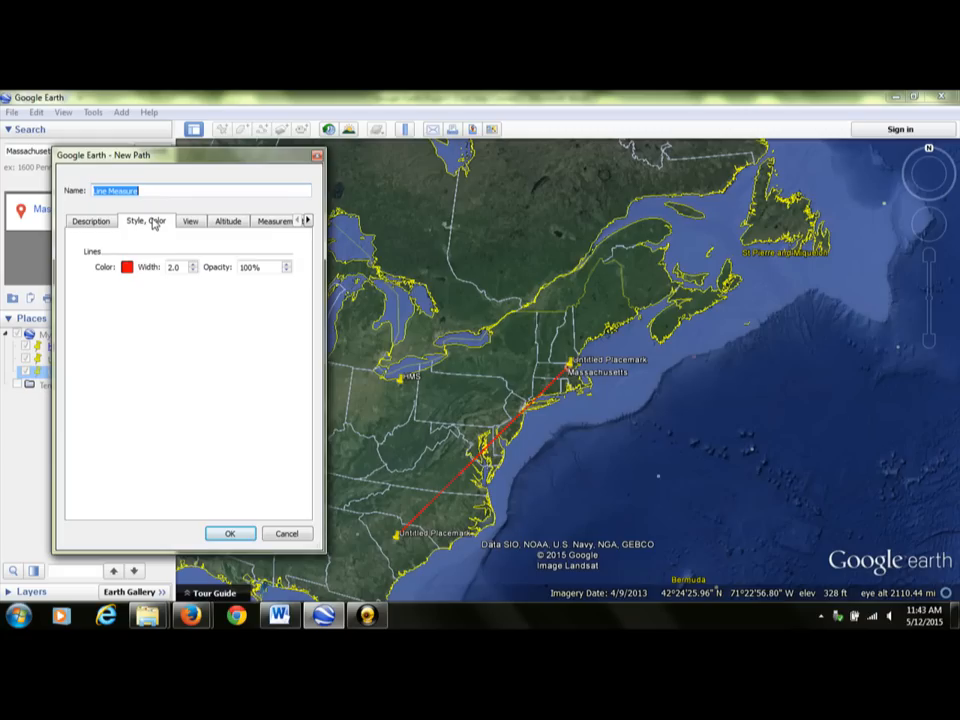
pyautogui.click(127, 267)
pyautogui.click(126, 268)
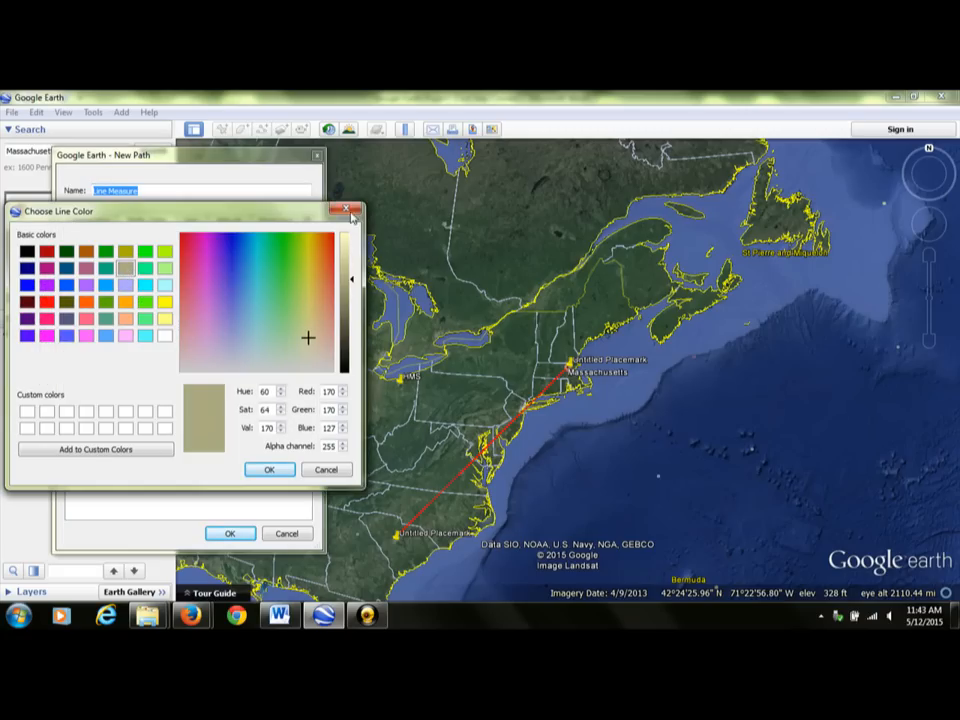
pyautogui.click(350, 210)
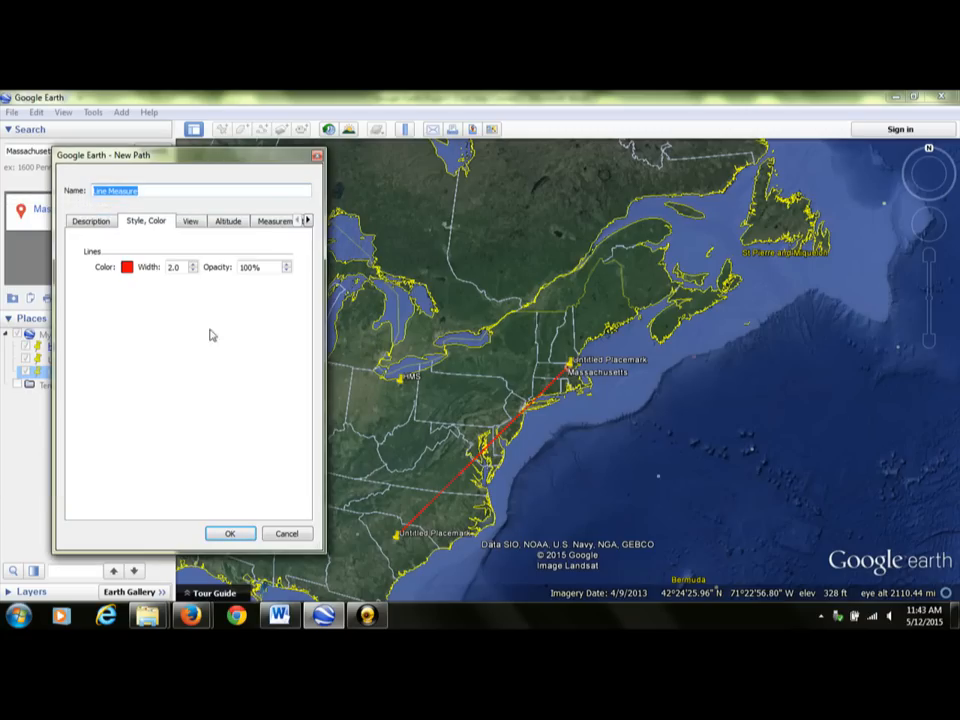
pyautogui.click(231, 535)
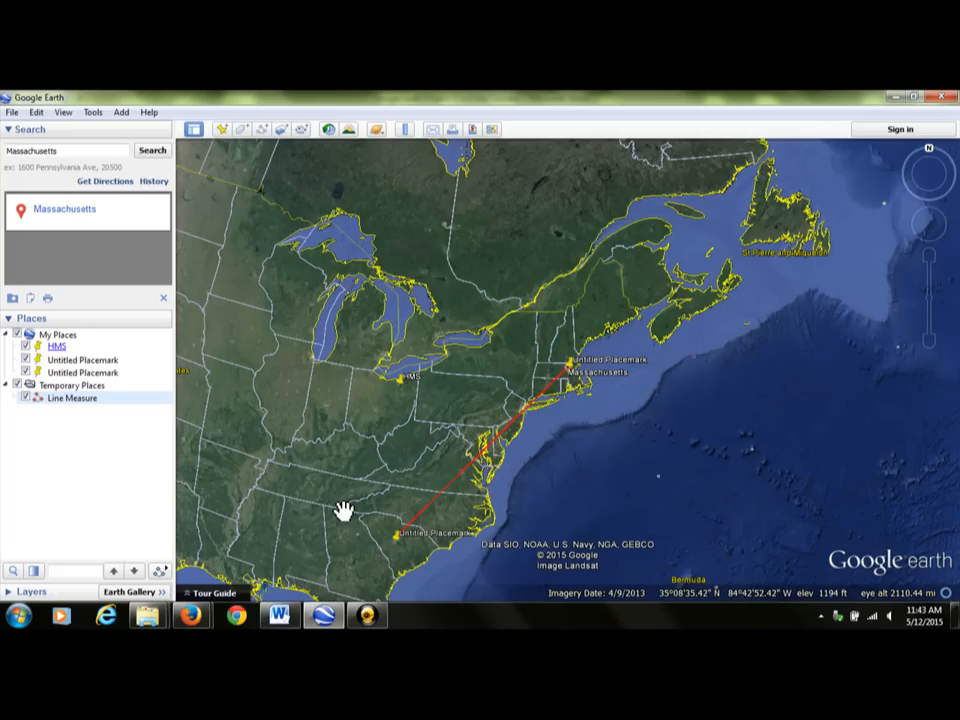
# Switch to the Word project document and highlight the Tariff Issue instruction about selecting the ruler and line
pyautogui.moveTo(750, 403); pyautogui.dragTo(850, 352)
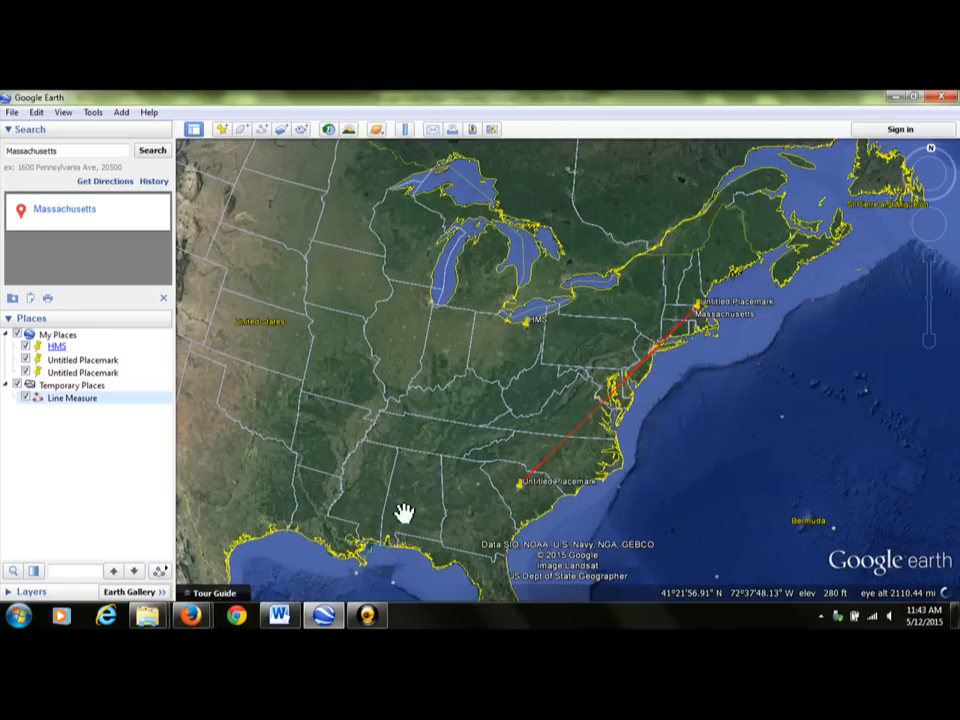
pyautogui.click(279, 615)
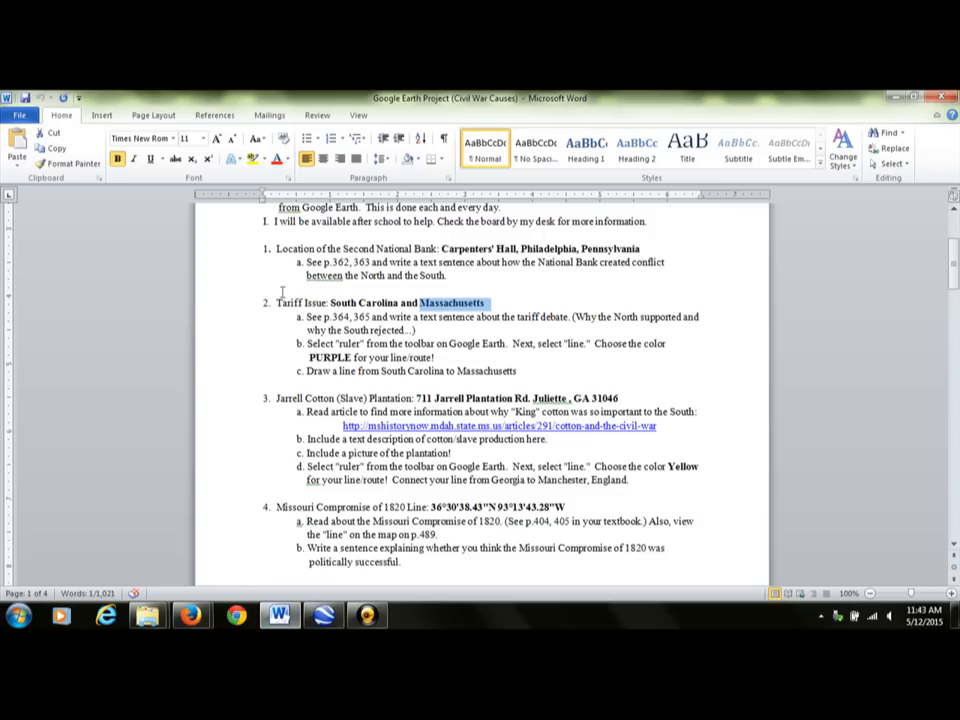
pyautogui.click(236, 344)
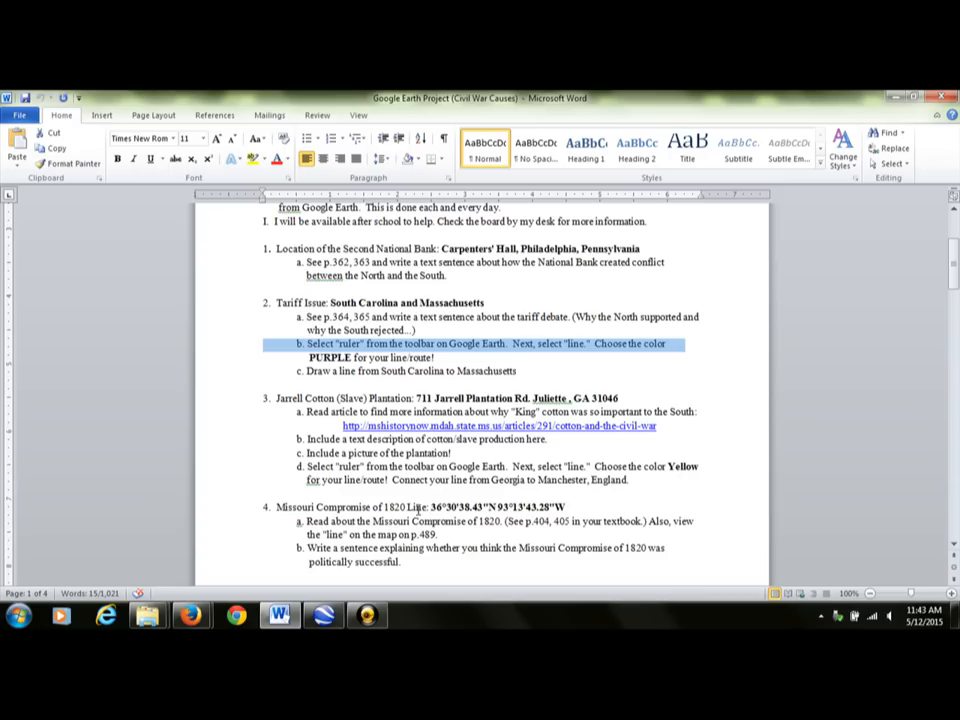
# Return to Google Earth and move the Line Measure path from Temporary Places into My Places, directly below HMS
pyautogui.click(897, 97)
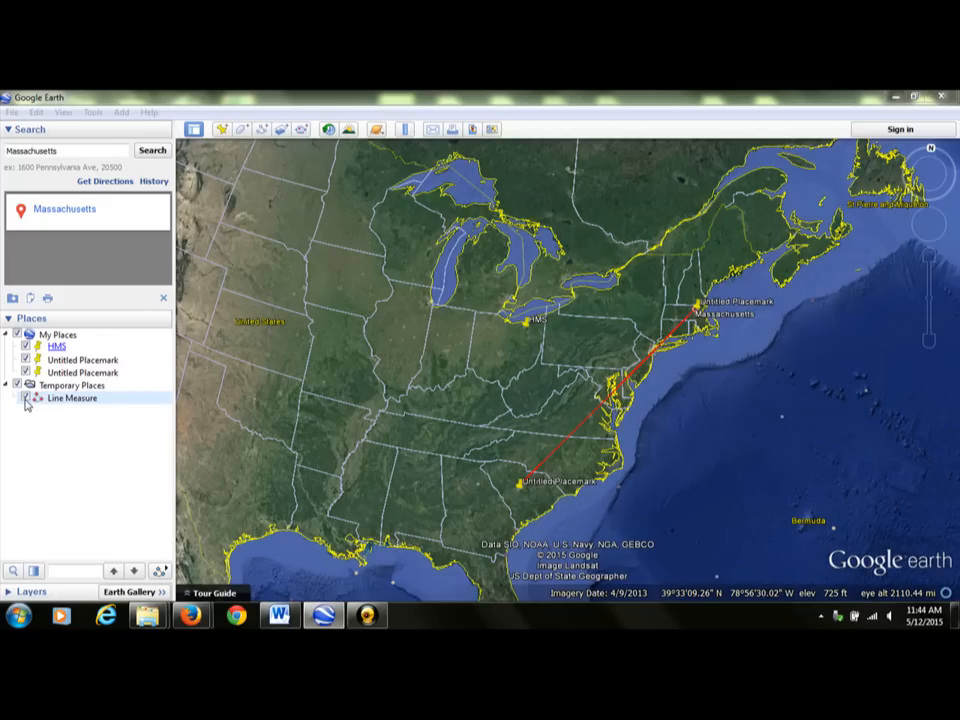
pyautogui.moveTo(27, 400); pyautogui.dragTo(37, 350)
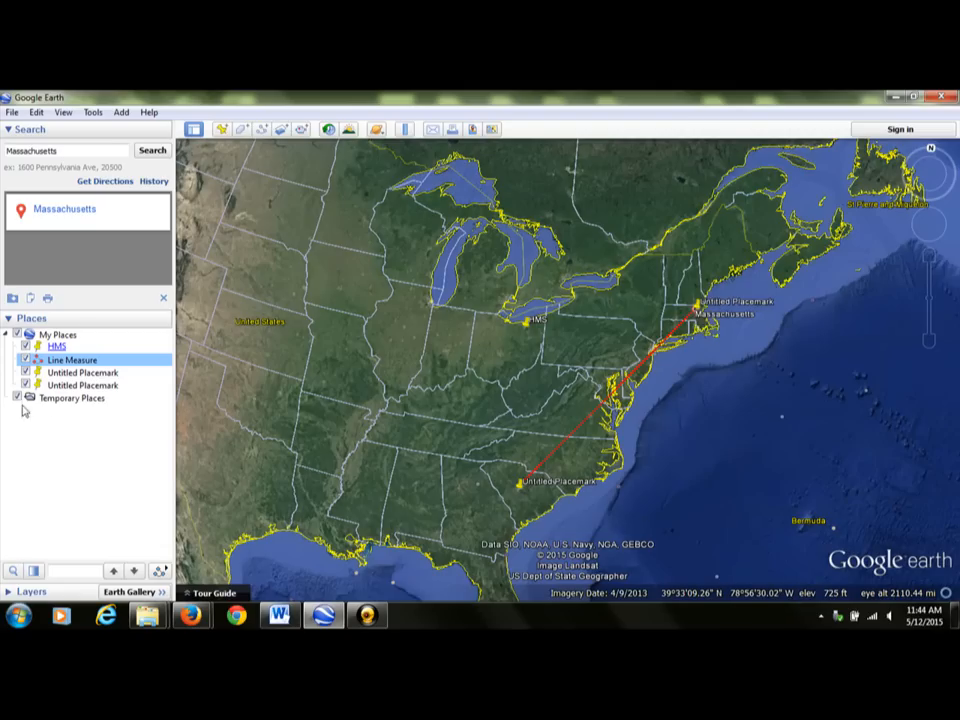
# Move both Untitled Placemark entries from My Places into Temporary Places
pyautogui.click(25, 372)
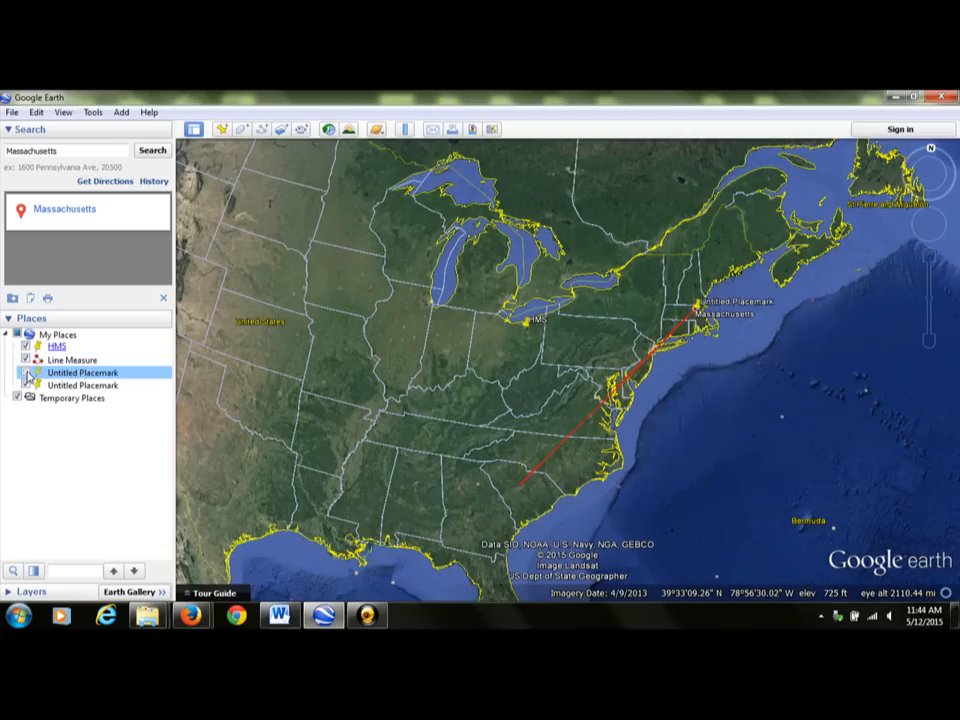
pyautogui.moveTo(26, 372); pyautogui.dragTo(41, 415)
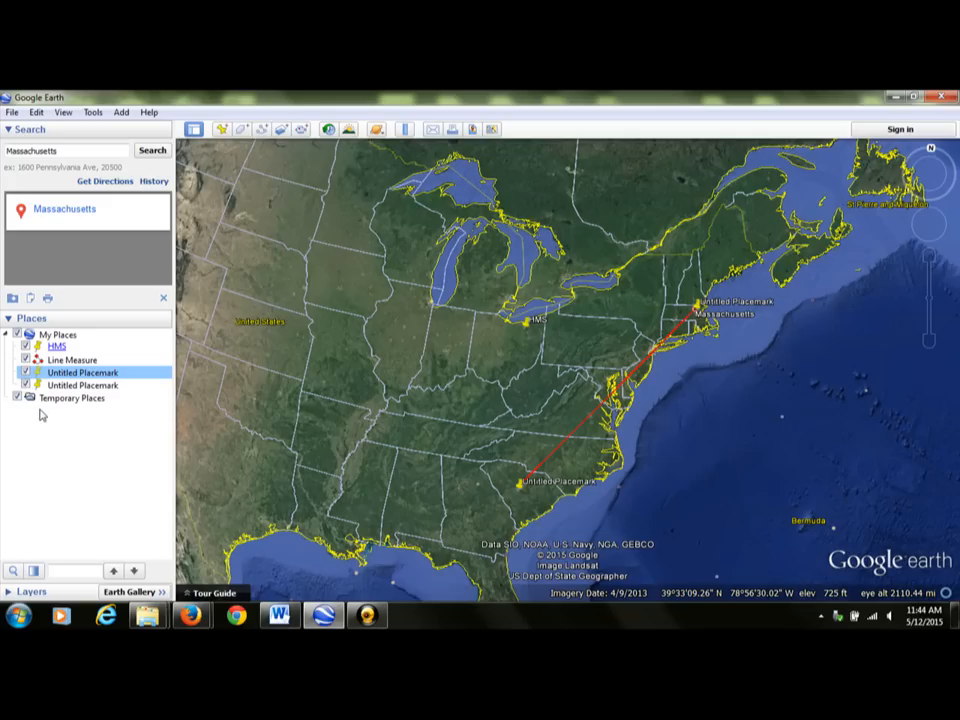
pyautogui.click(28, 386)
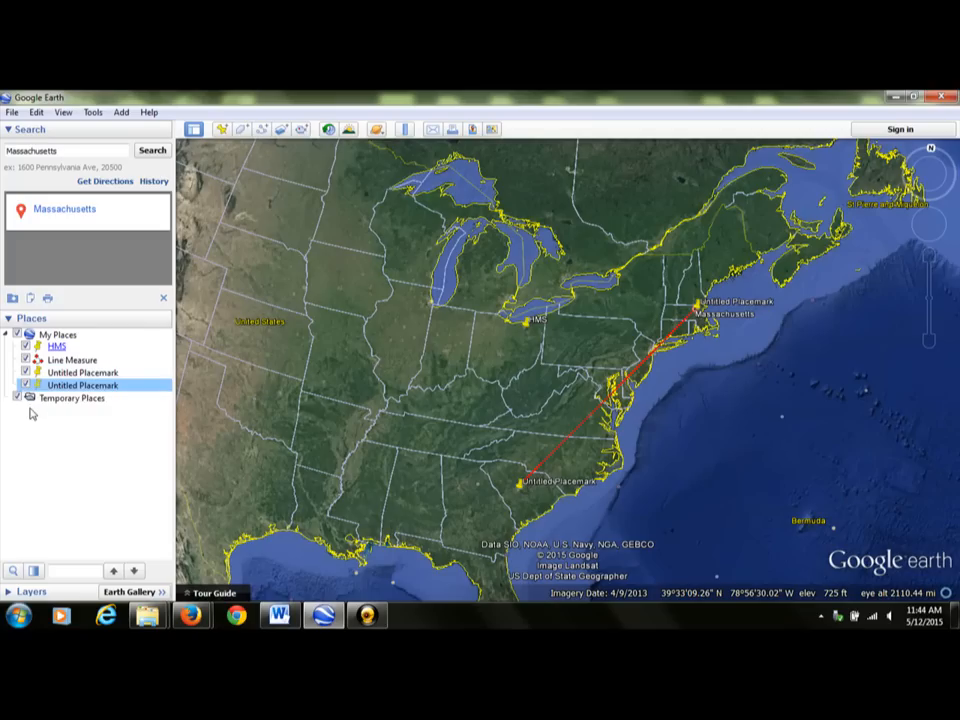
pyautogui.moveTo(28, 390); pyautogui.dragTo(12, 408)
pyautogui.click(27, 375)
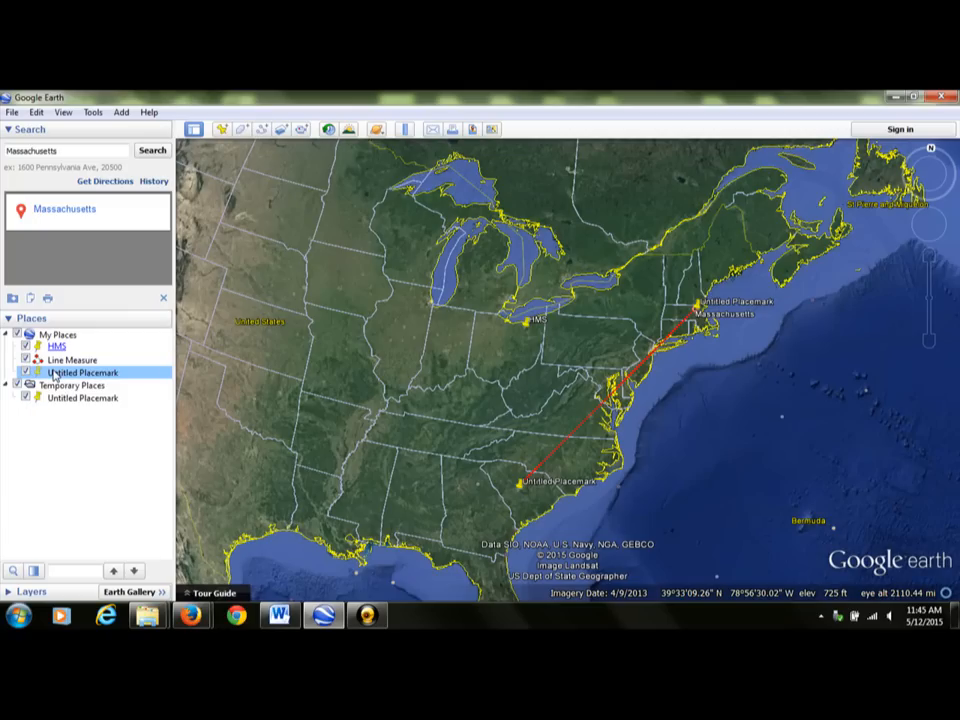
pyautogui.moveTo(55, 374); pyautogui.dragTo(33, 395)
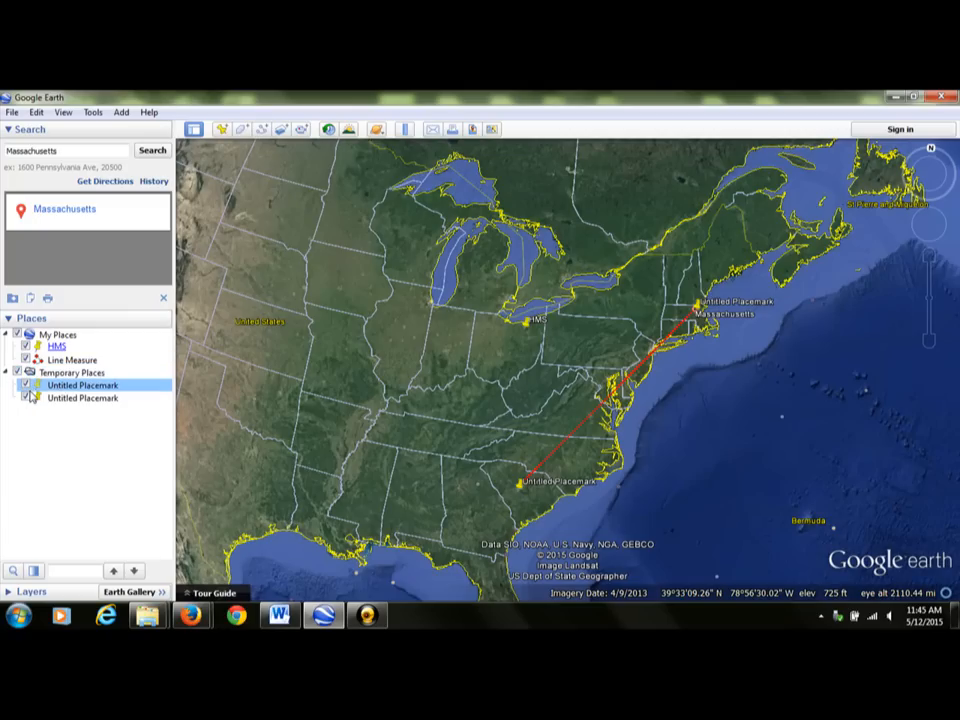
# Delete all the contents of Temporary Places
pyautogui.rightClick(97, 390)
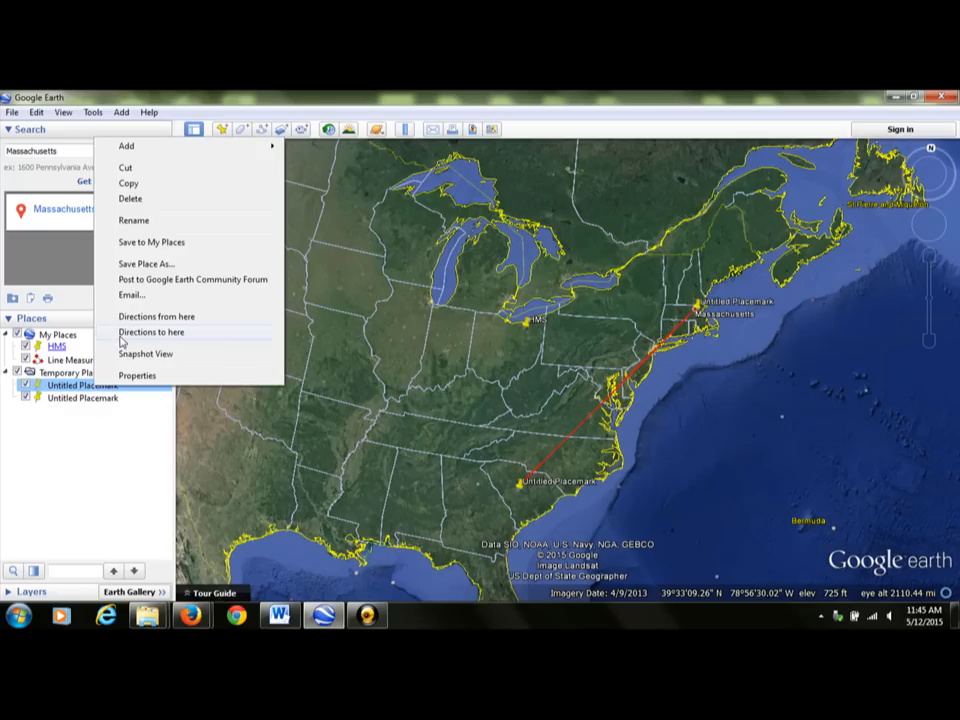
pyautogui.click(61, 424)
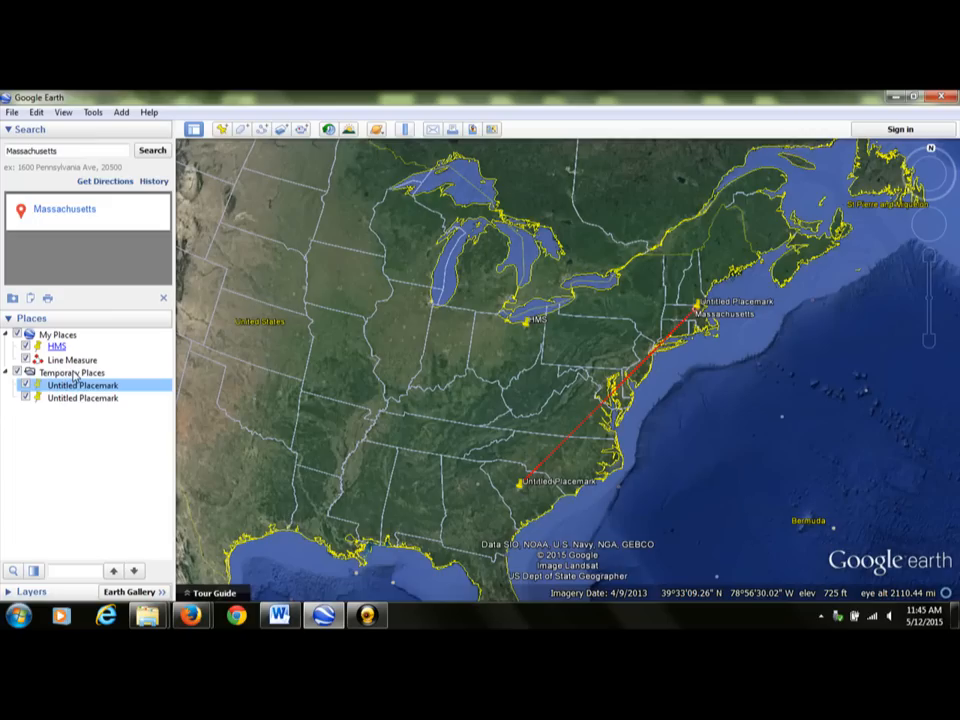
pyautogui.rightClick(70, 373)
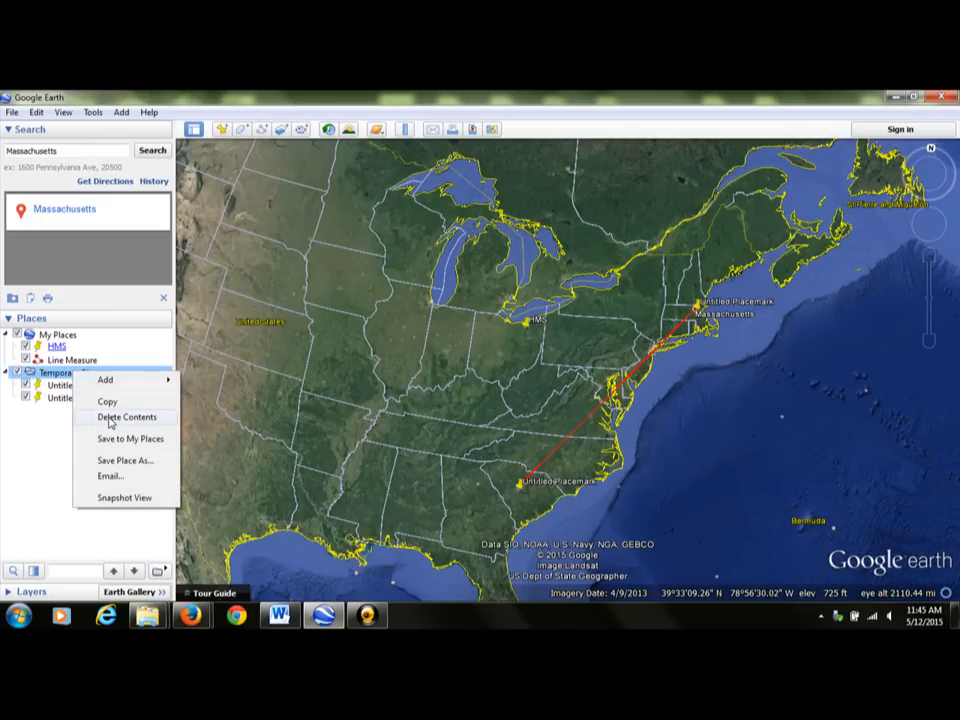
pyautogui.click(110, 417)
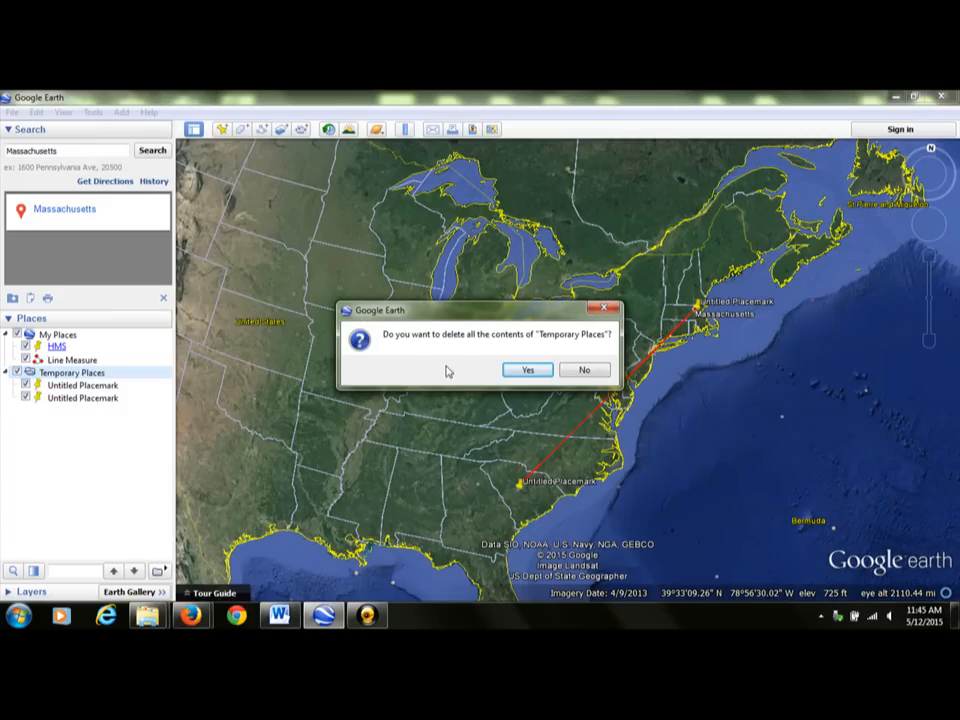
pyautogui.click(514, 370)
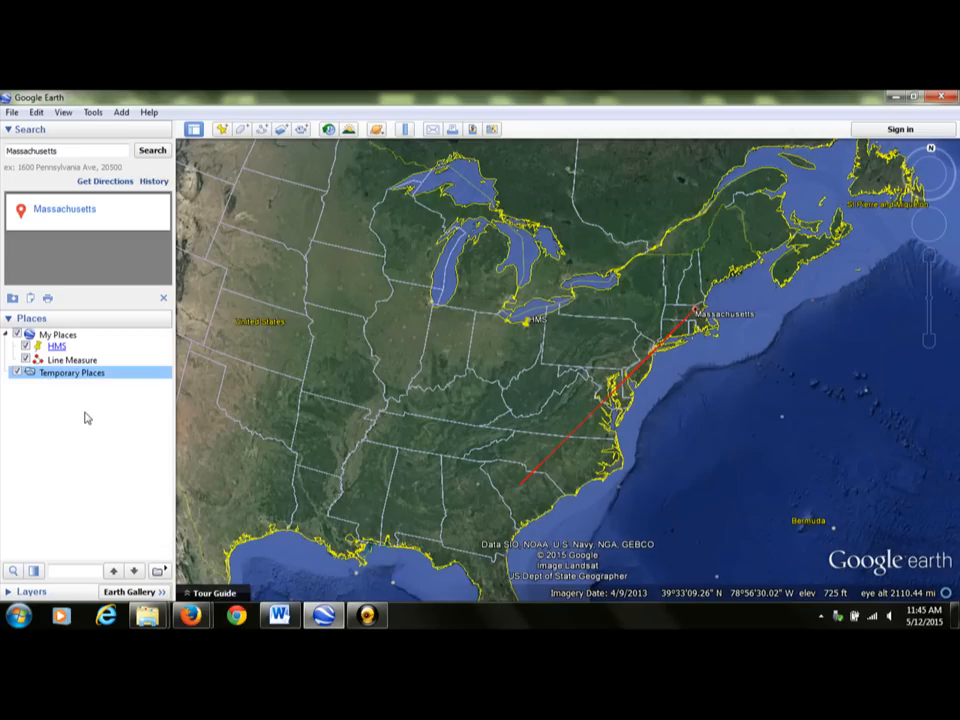
# Reorder My Places so that HMS comes below Line Measure
pyautogui.click(36, 360)
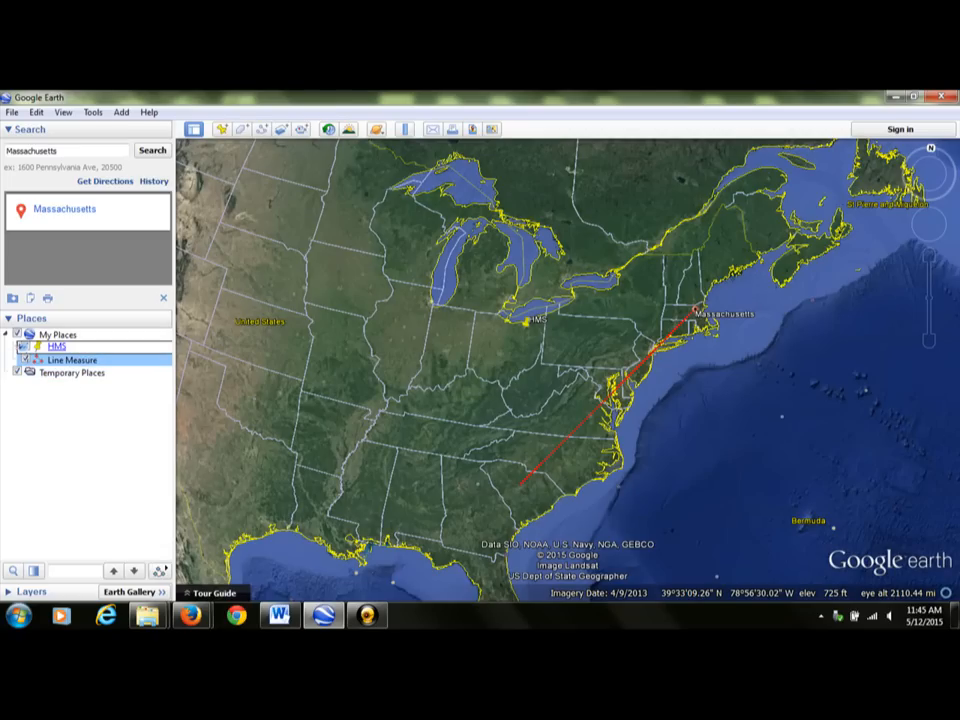
pyautogui.click(56, 346)
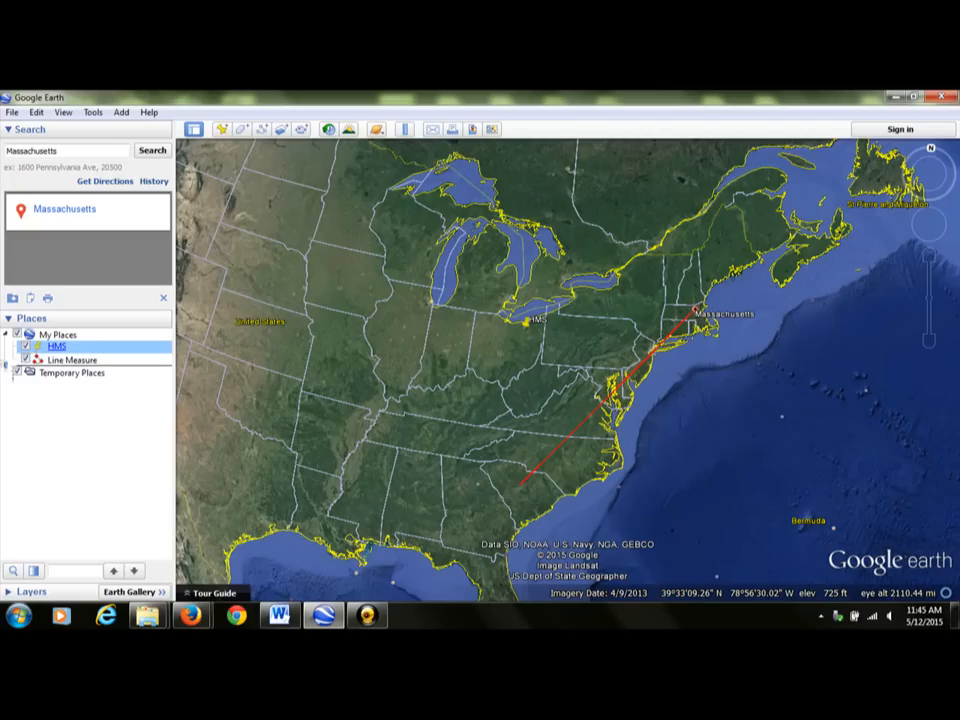
pyautogui.moveTo(56, 346); pyautogui.dragTo(50, 366)
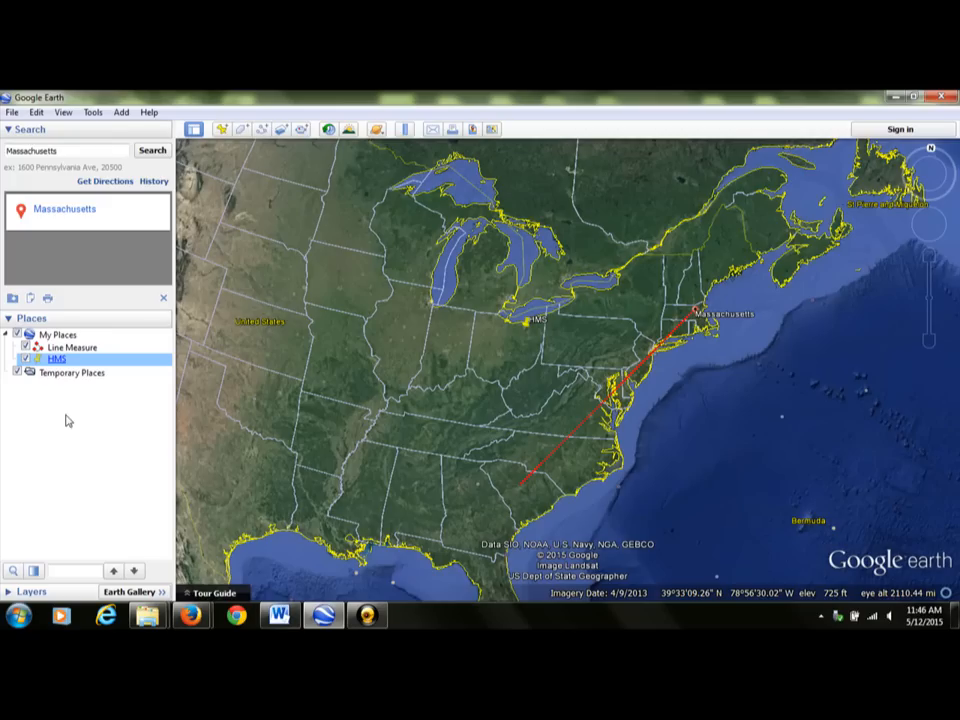
pyautogui.rightClick(61, 337)
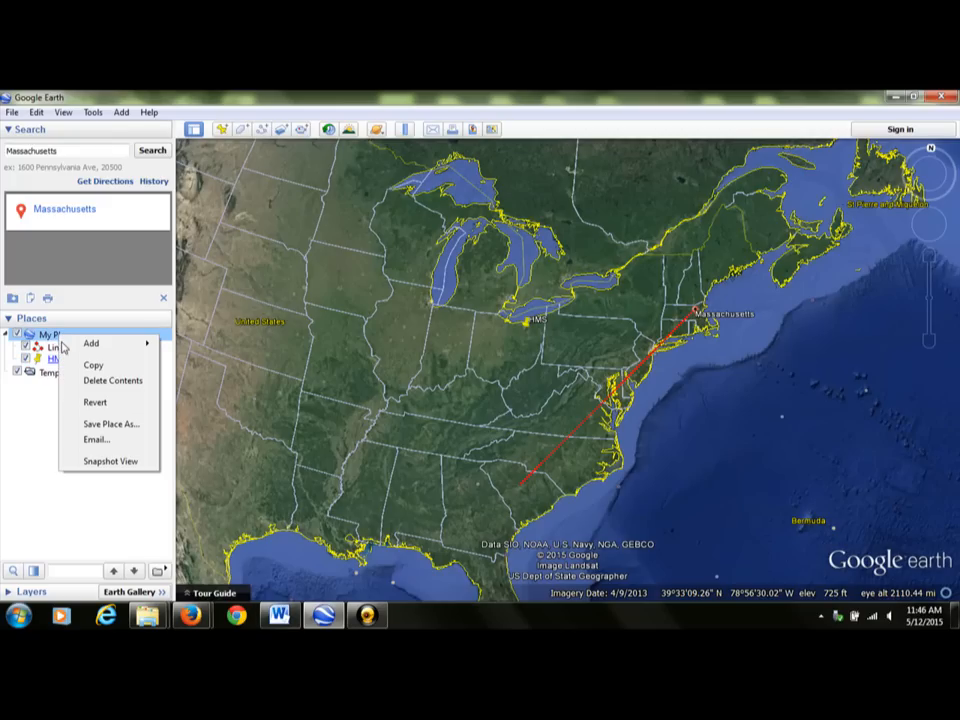
pyautogui.click(21, 418)
pyautogui.click(12, 112)
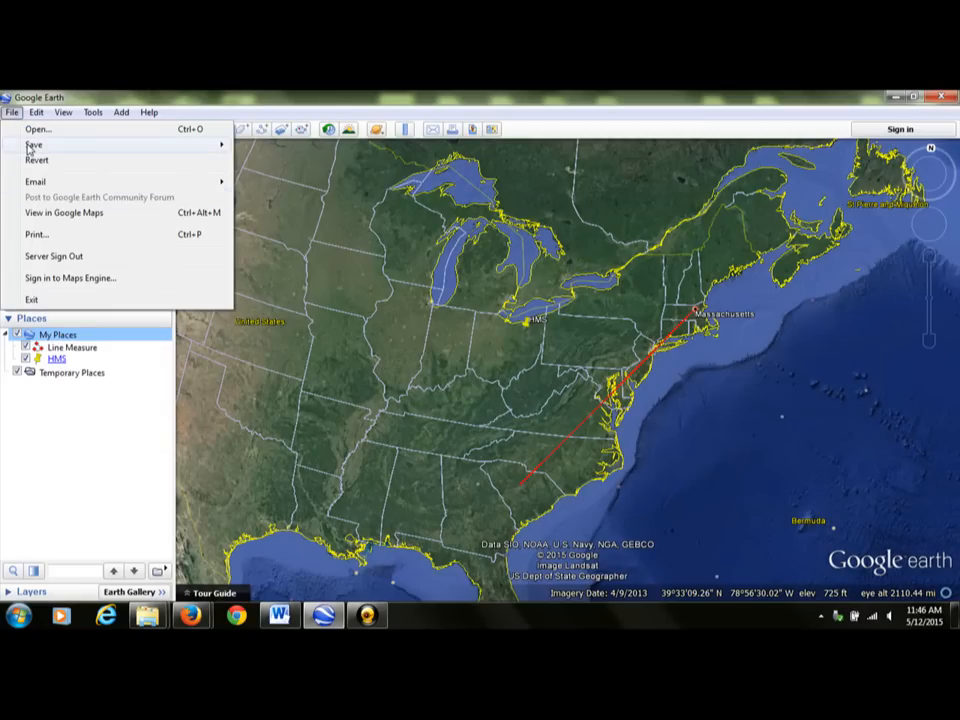
pyautogui.click(71, 419)
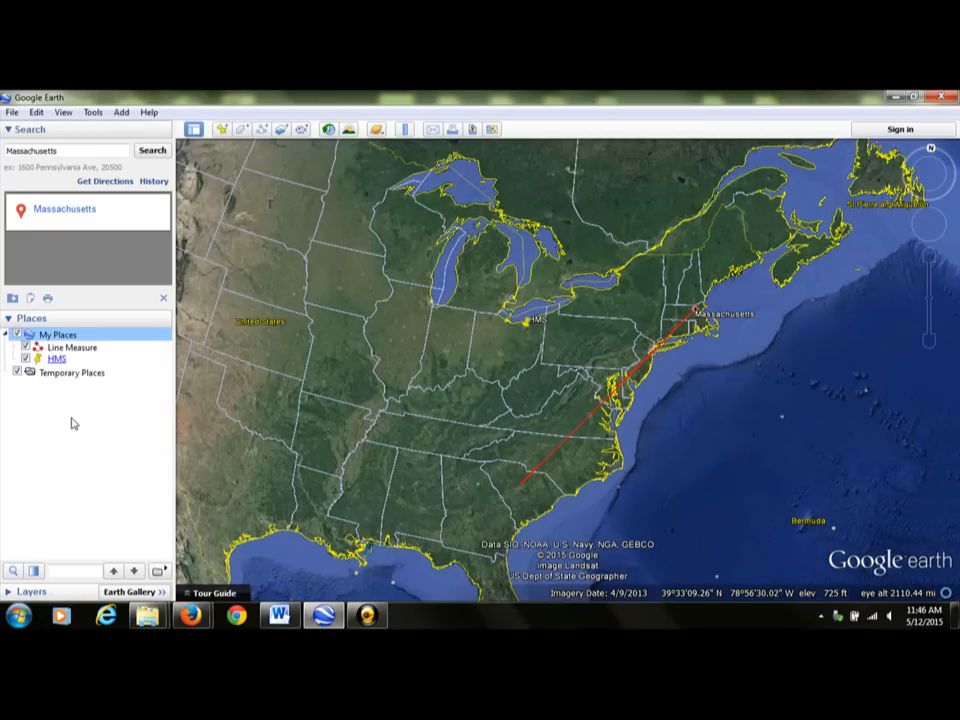
# Save My Places as a KMZ file in the 2 Highland > 7 Civil War folder on Removable Disk (E:), using the surname as file name
pyautogui.rightClick(61, 339)
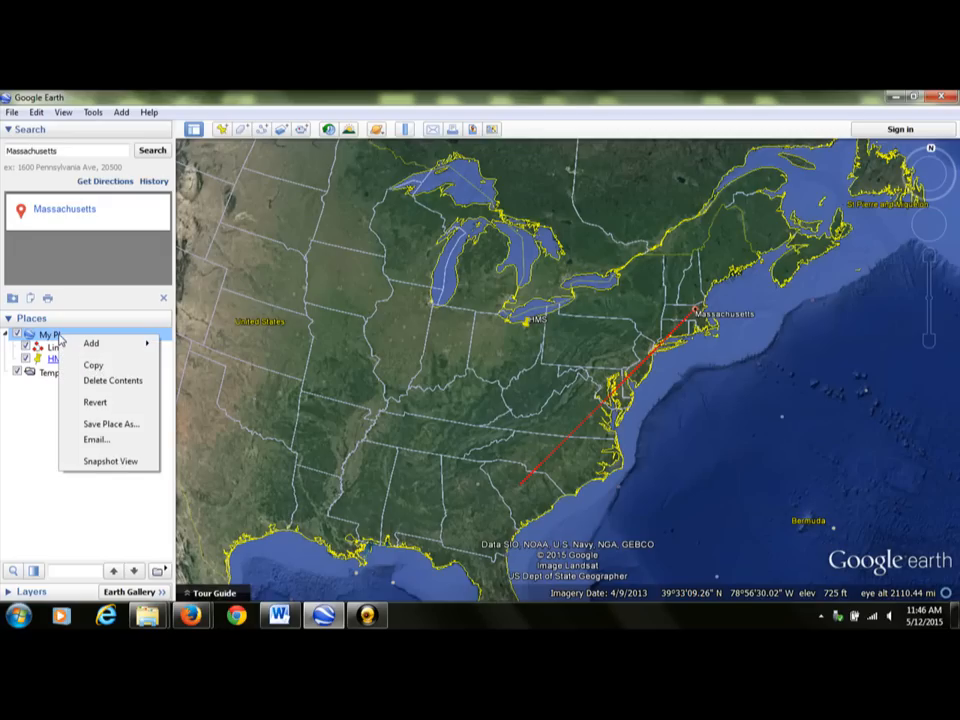
pyautogui.click(111, 428)
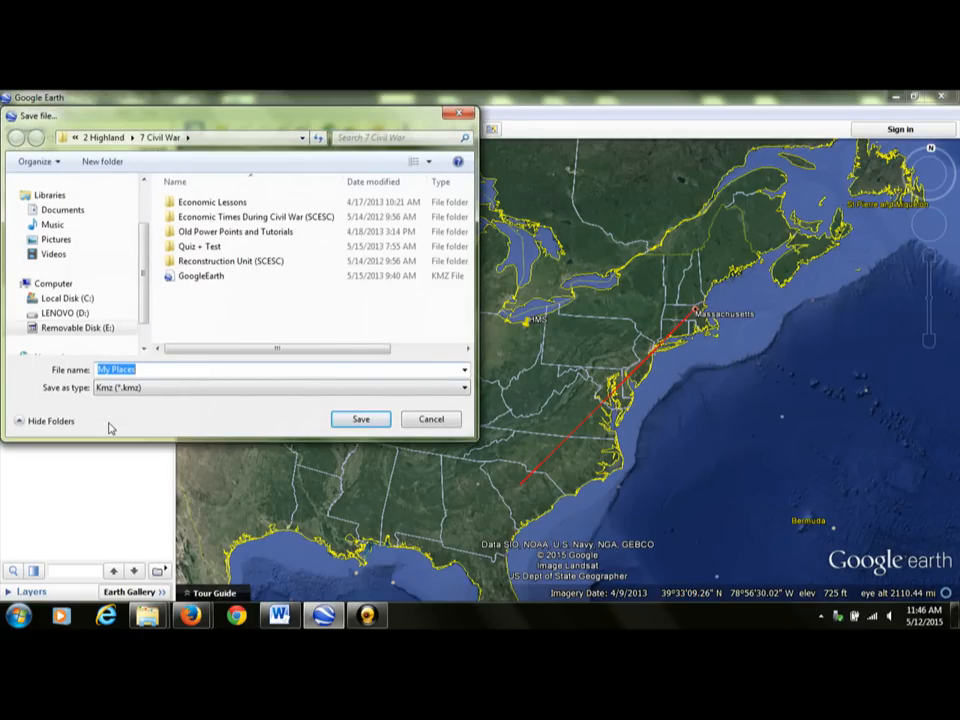
pyautogui.click(87, 329)
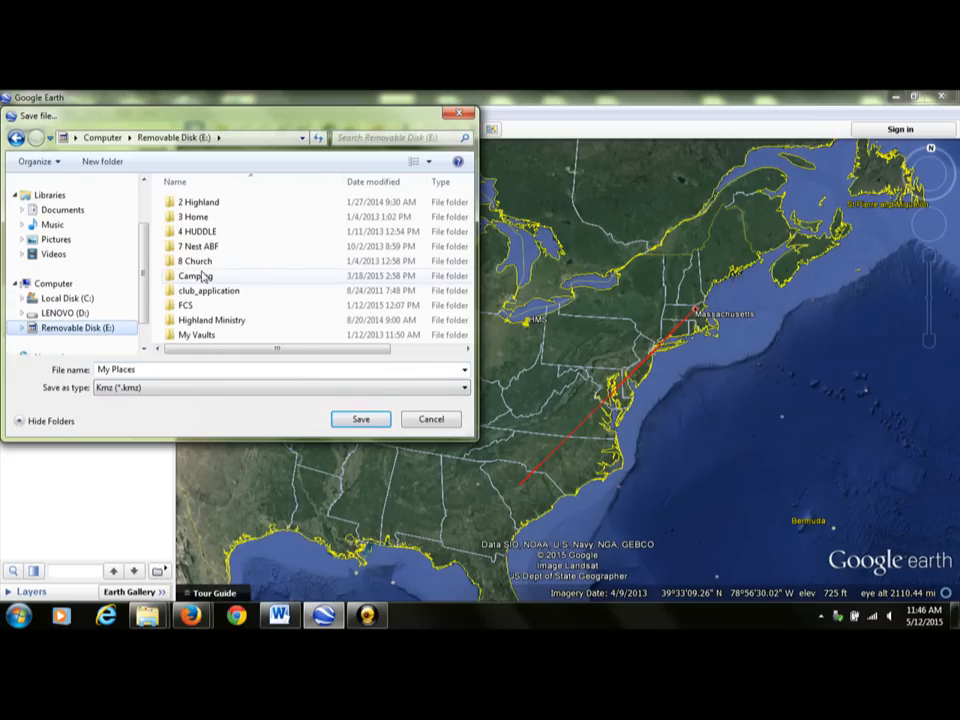
pyautogui.doubleClick(197, 202)
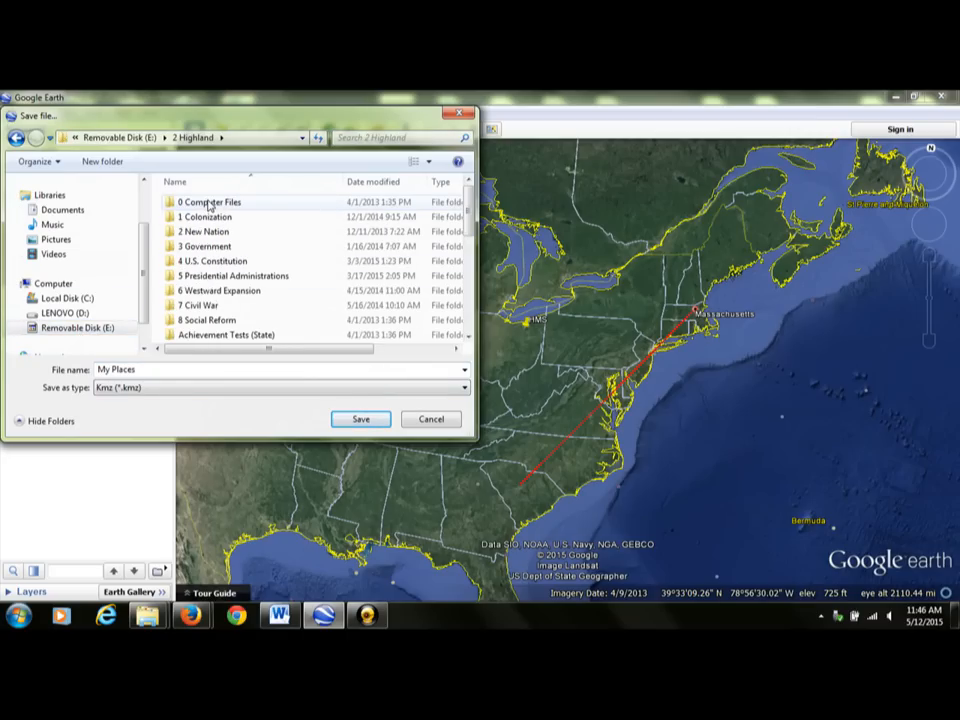
pyautogui.doubleClick(200, 305)
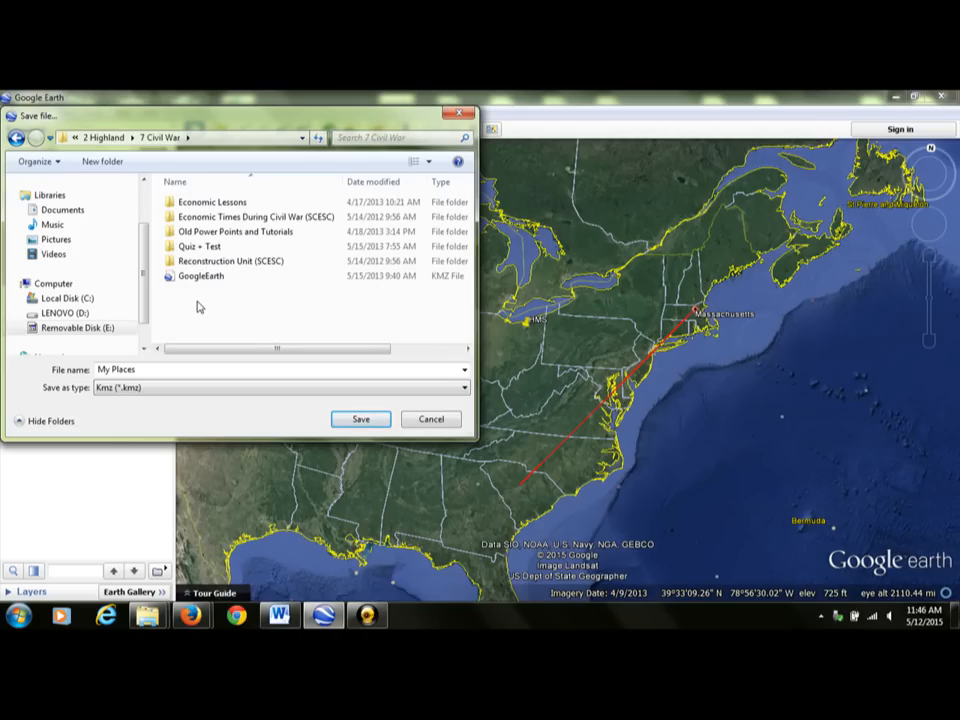
pyautogui.tripleClick(137, 369)
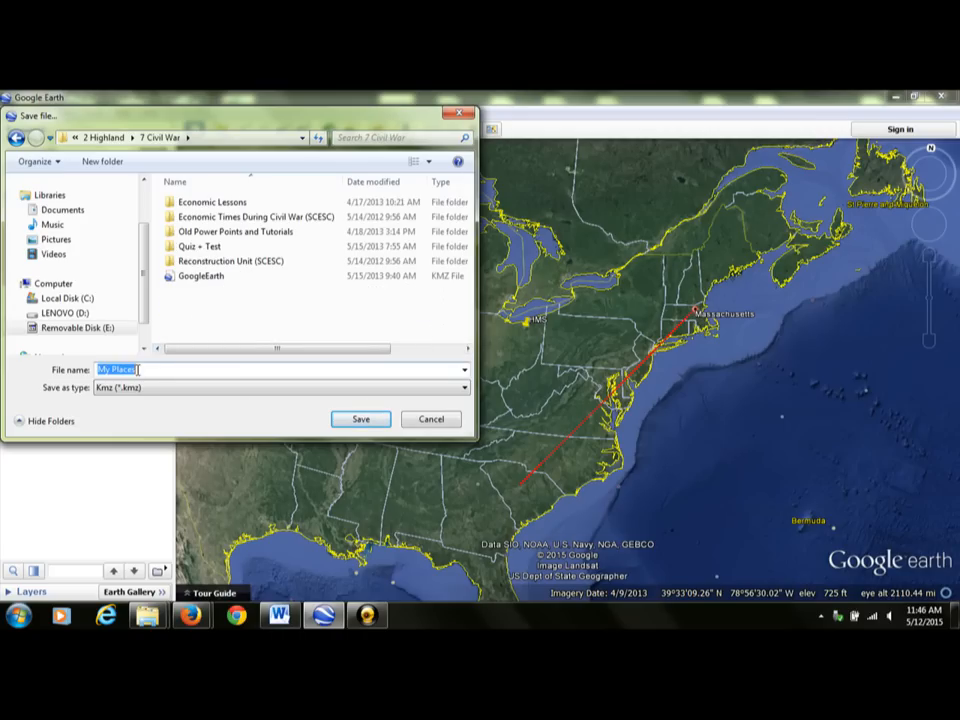
pyautogui.press('BackSpace')
pyautogui.write('Raczynski')
pyautogui.click(363, 420)
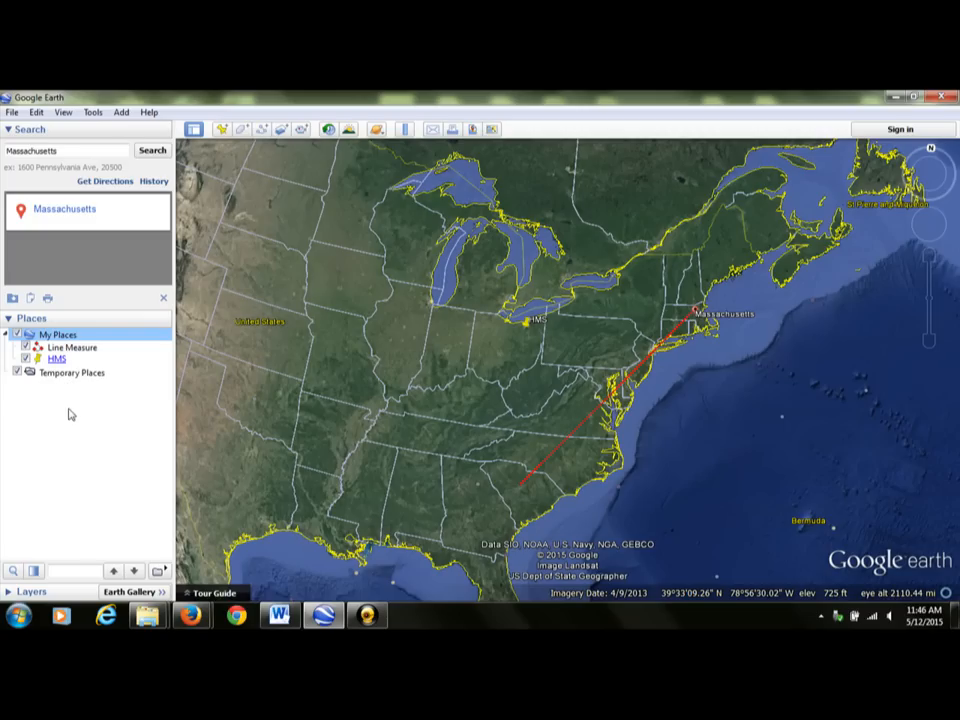
# Switch to Windows Explorer, check the 7 Civil War folder for the newly saved KMZ file, and close the folder window
pyautogui.click(147, 618)
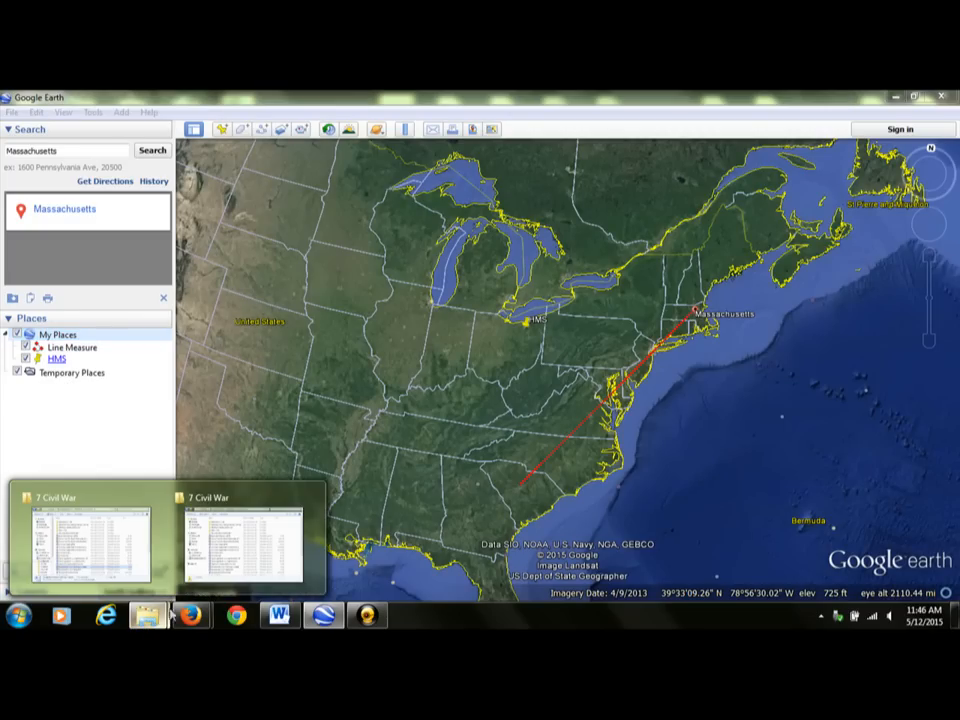
pyautogui.click(243, 545)
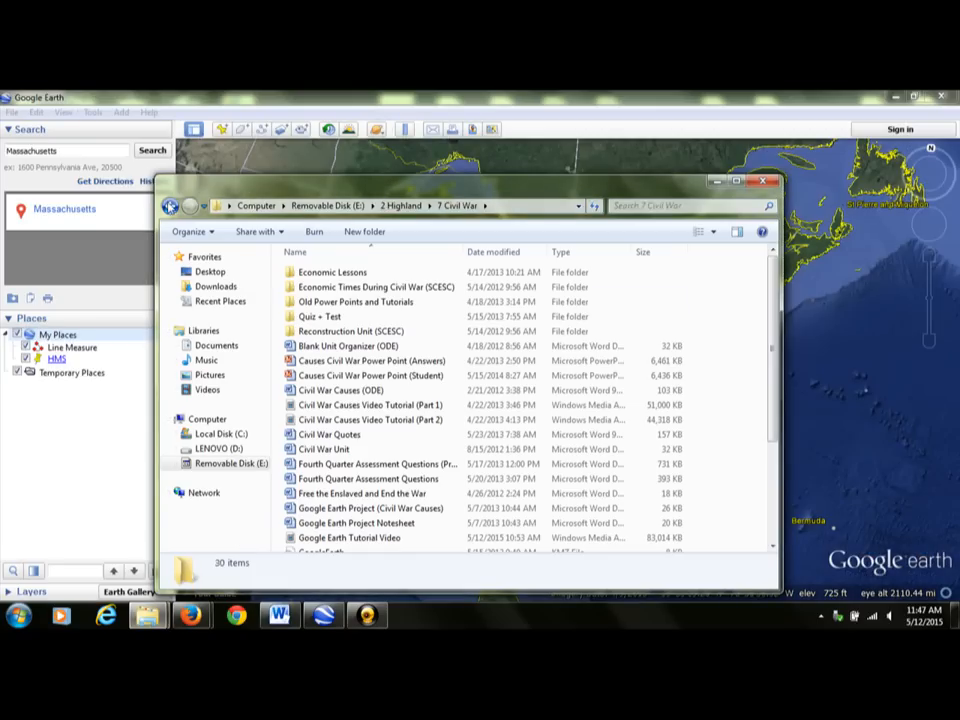
pyautogui.click(172, 207)
pyautogui.doubleClick(332, 378)
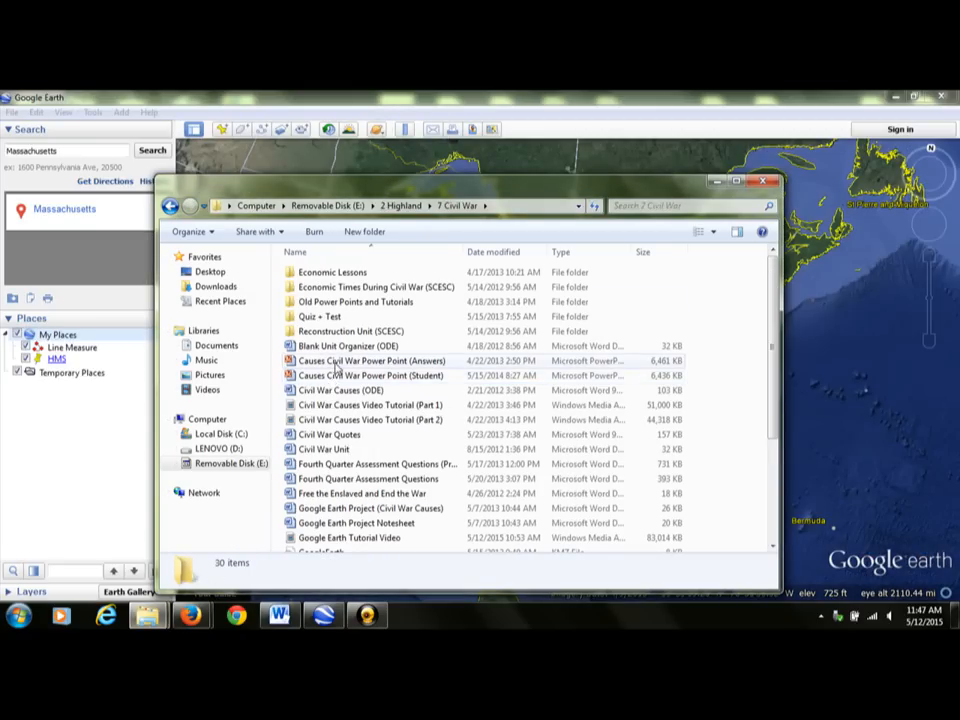
pyautogui.scroll(-4, 332, 383)
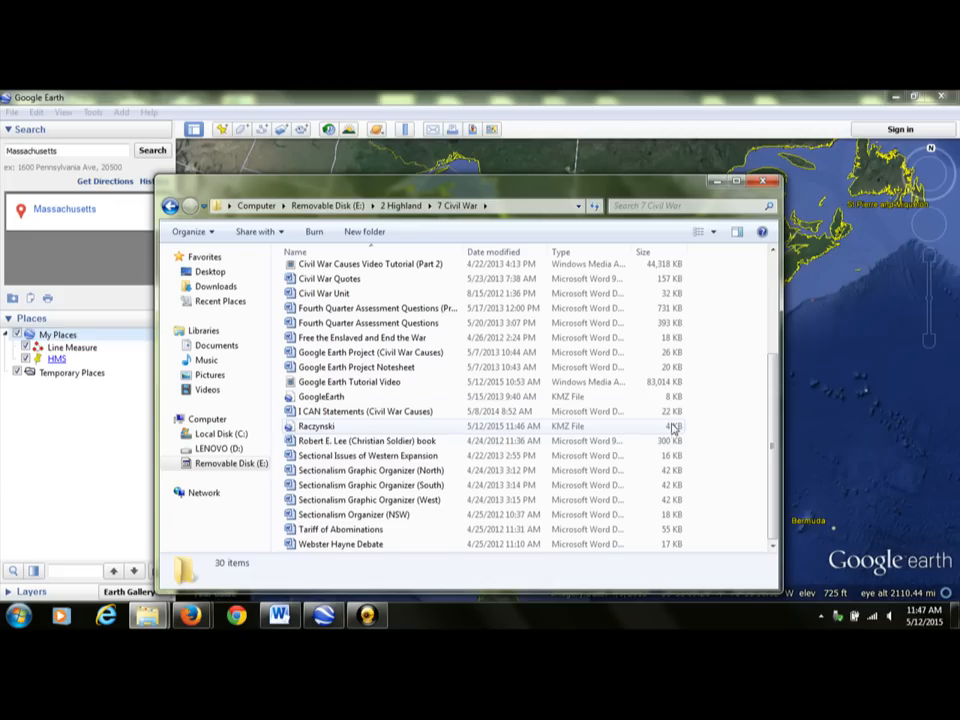
pyautogui.click(764, 182)
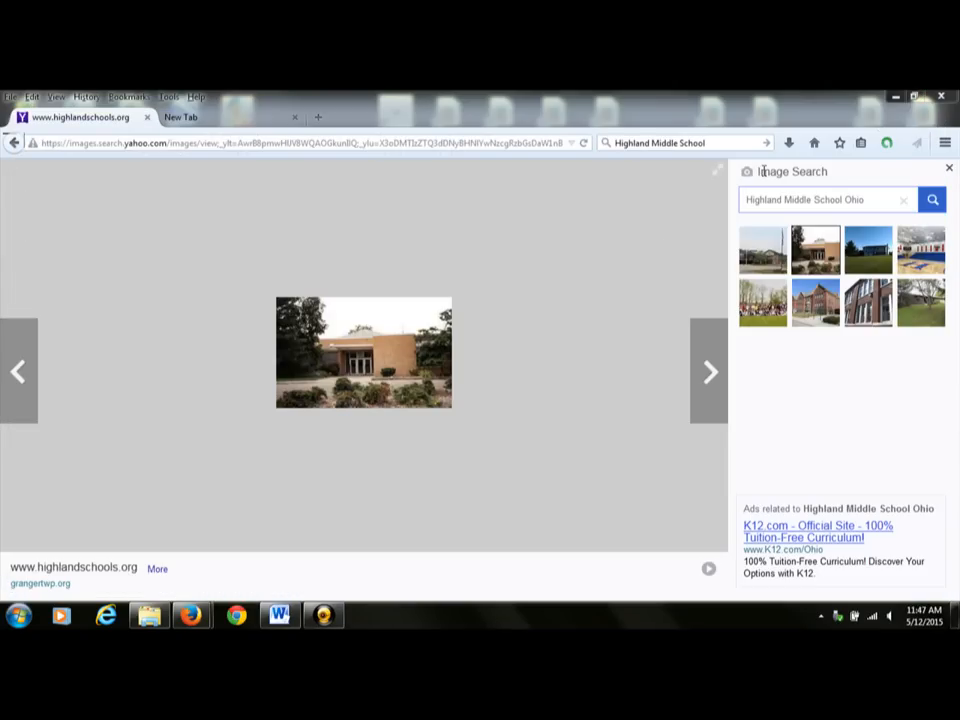
# Clear the browser window off the screen and launch Google Earth again from the desktop
pyautogui.click(941, 97)
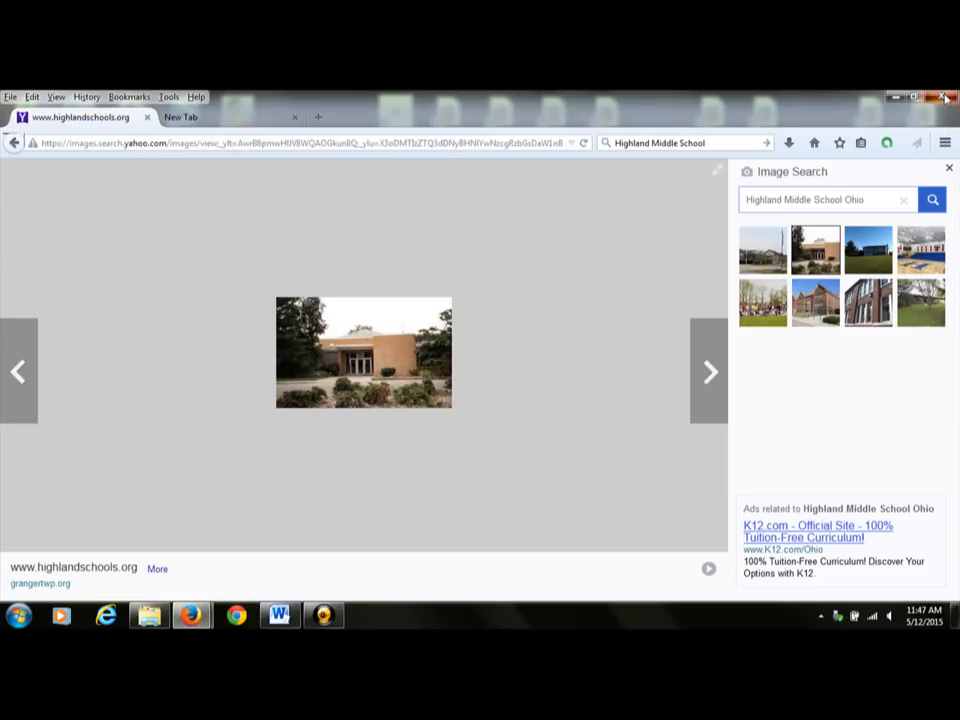
pyautogui.click(508, 376)
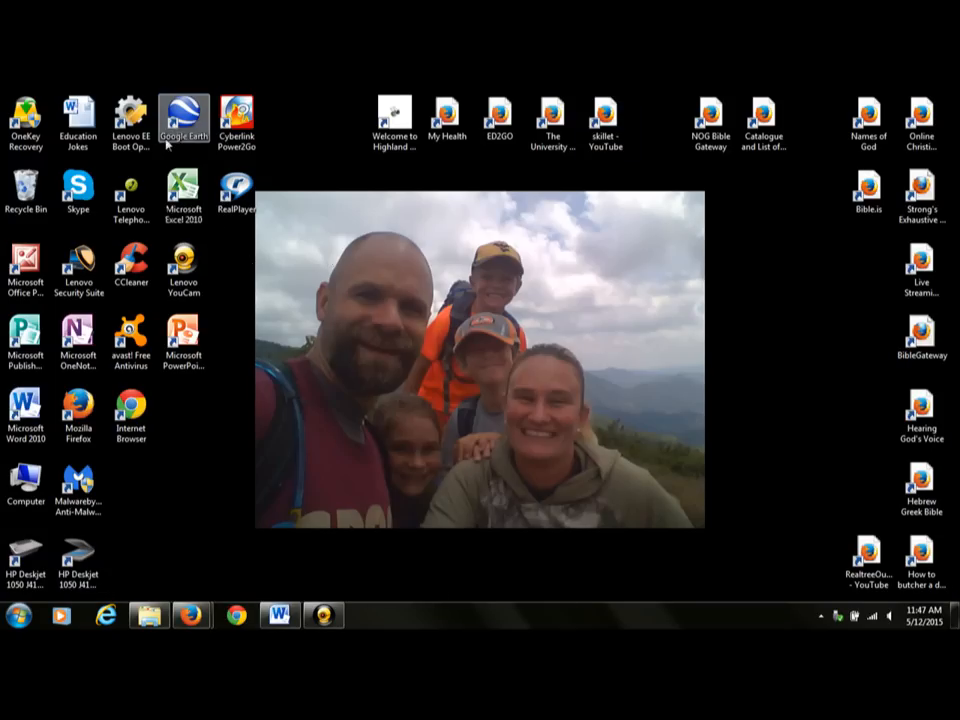
pyautogui.doubleClick(184, 118)
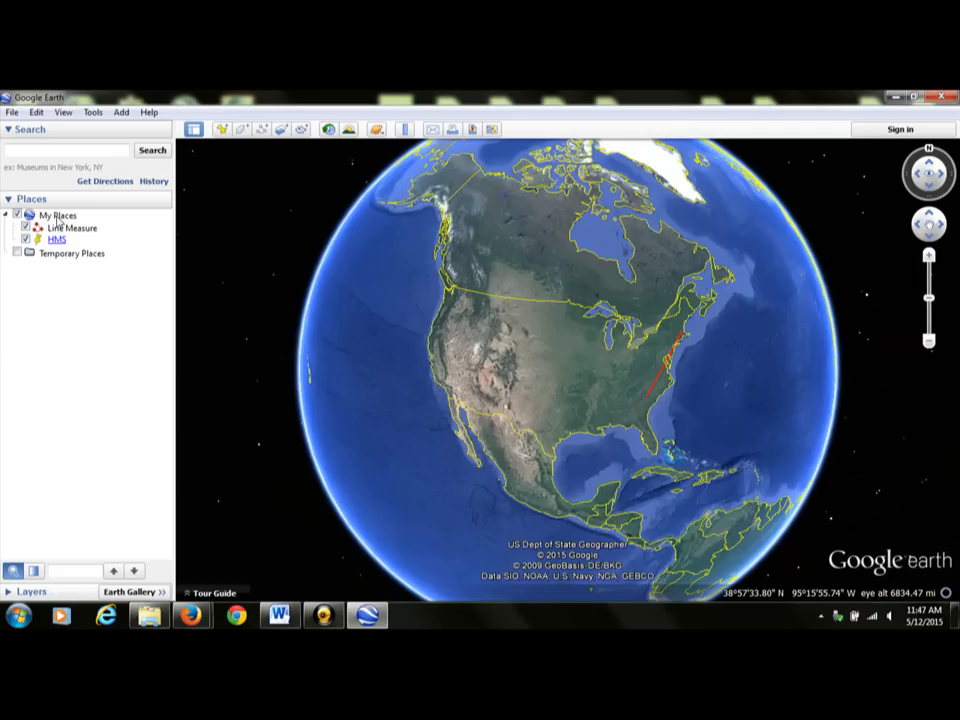
# Delete all the contents of My Places and close Google Earth
pyautogui.rightClick(57, 218)
pyautogui.click(95, 263)
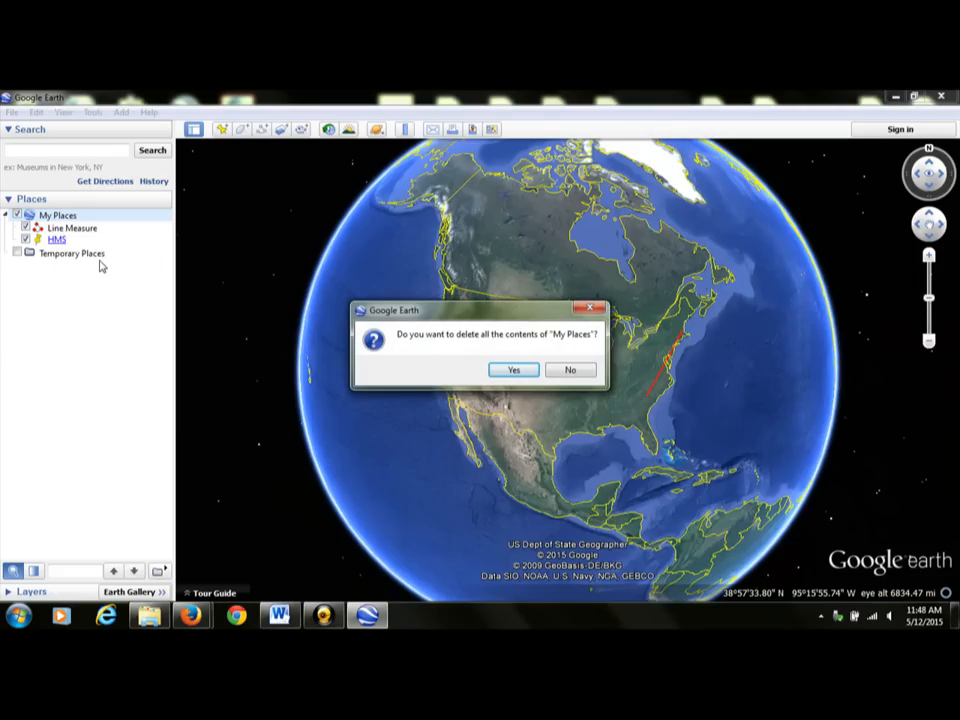
pyautogui.click(514, 371)
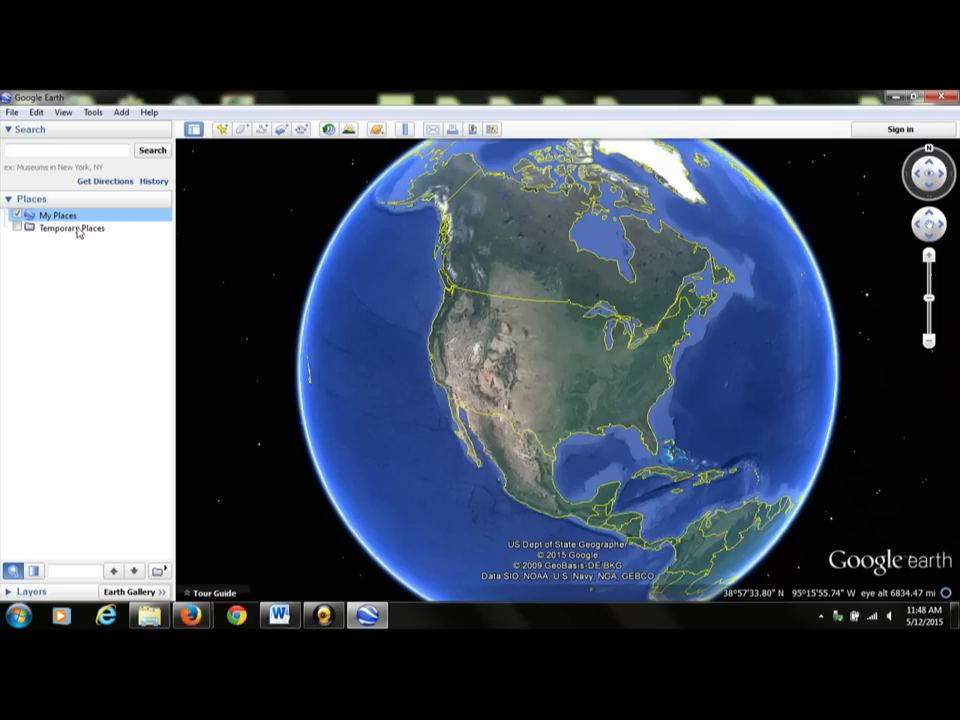
pyautogui.click(941, 98)
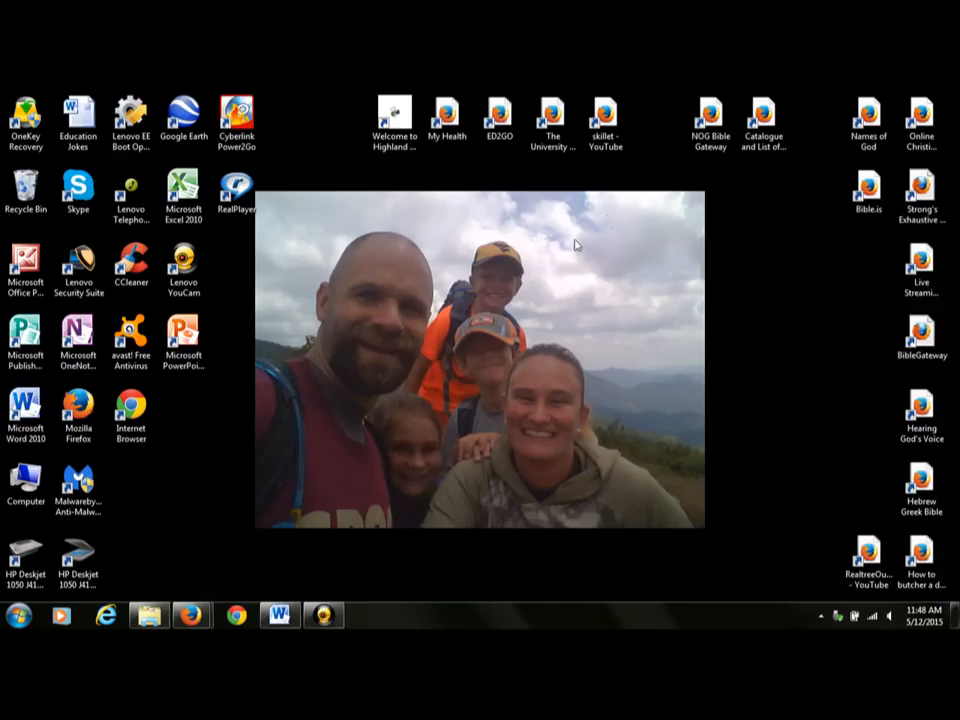
# Switch to the 7 Civil War folder in Windows Explorer and open the saved surname KMZ file in Google Earth
pyautogui.click(148, 615)
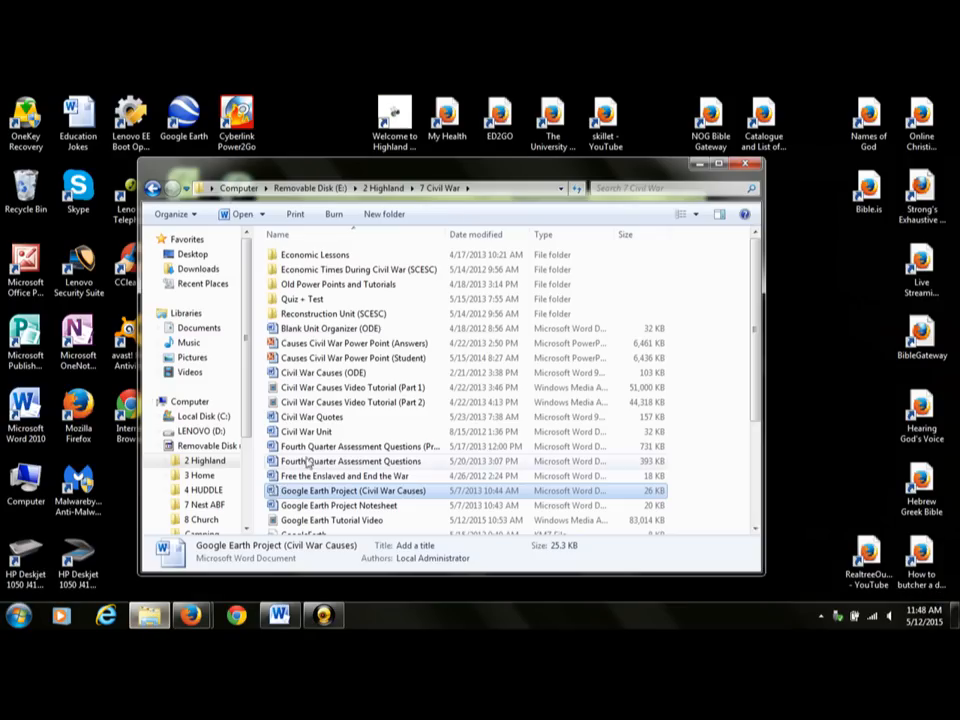
pyautogui.scroll(-4, 321, 470)
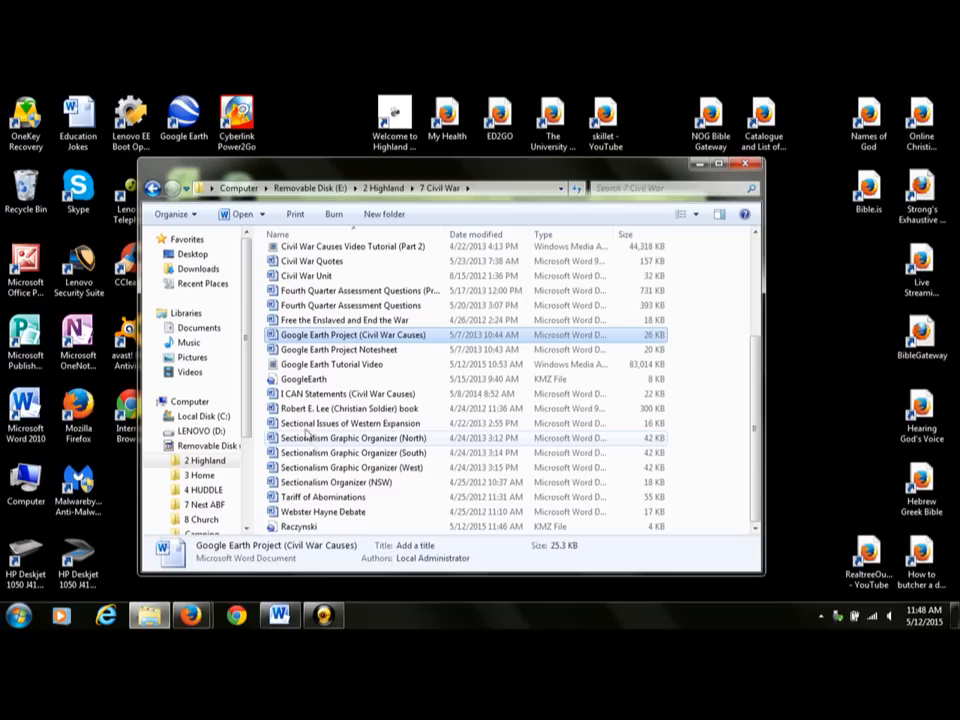
pyautogui.click(302, 527)
pyautogui.doubleClick(302, 527)
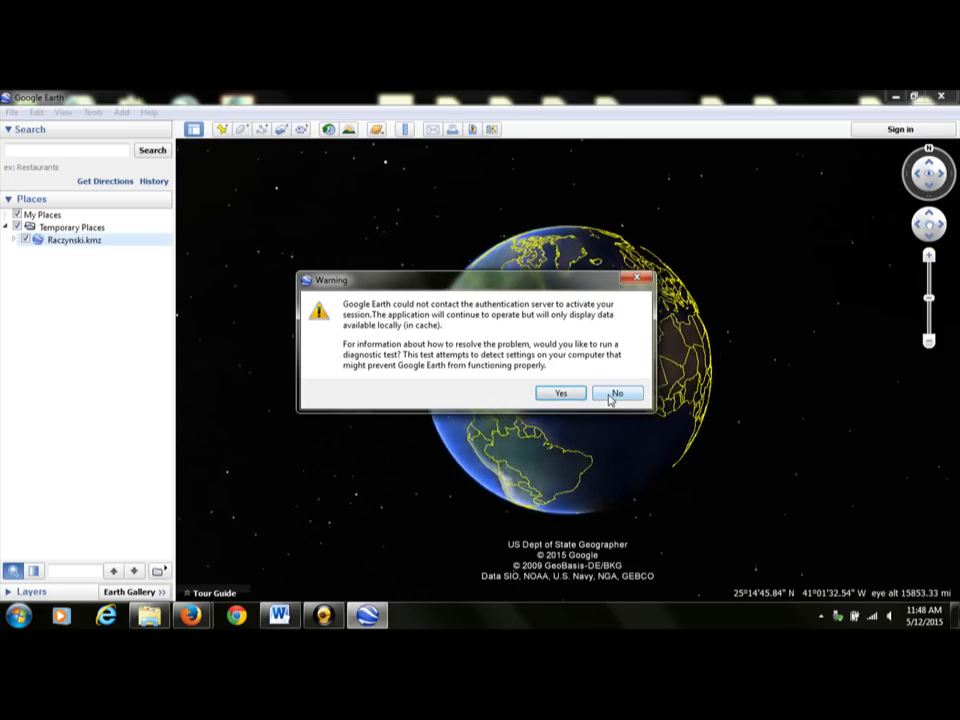
# Dismiss the connection warning and its Connection Issues browser tab, and return to Google Earth to close the diagnostic message
pyautogui.click(623, 283)
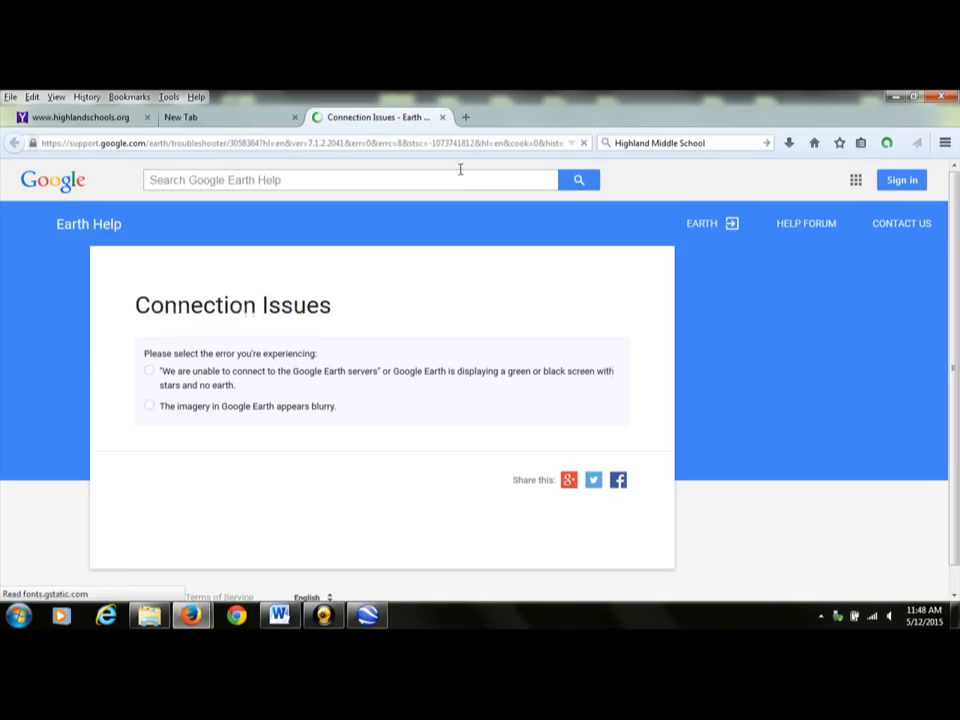
pyautogui.click(442, 117)
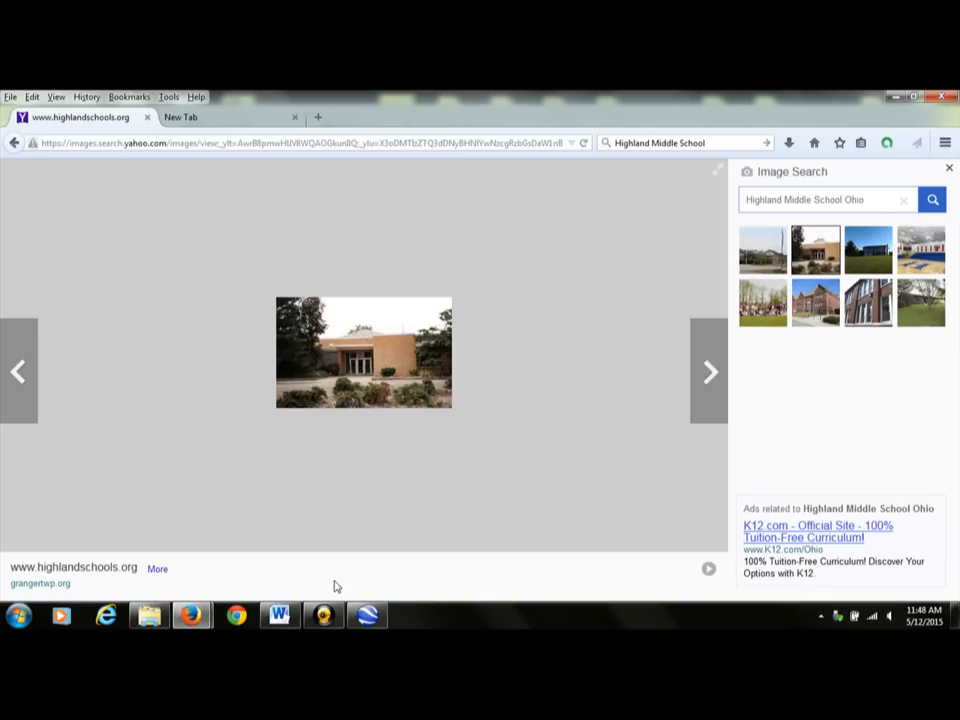
pyautogui.click(367, 615)
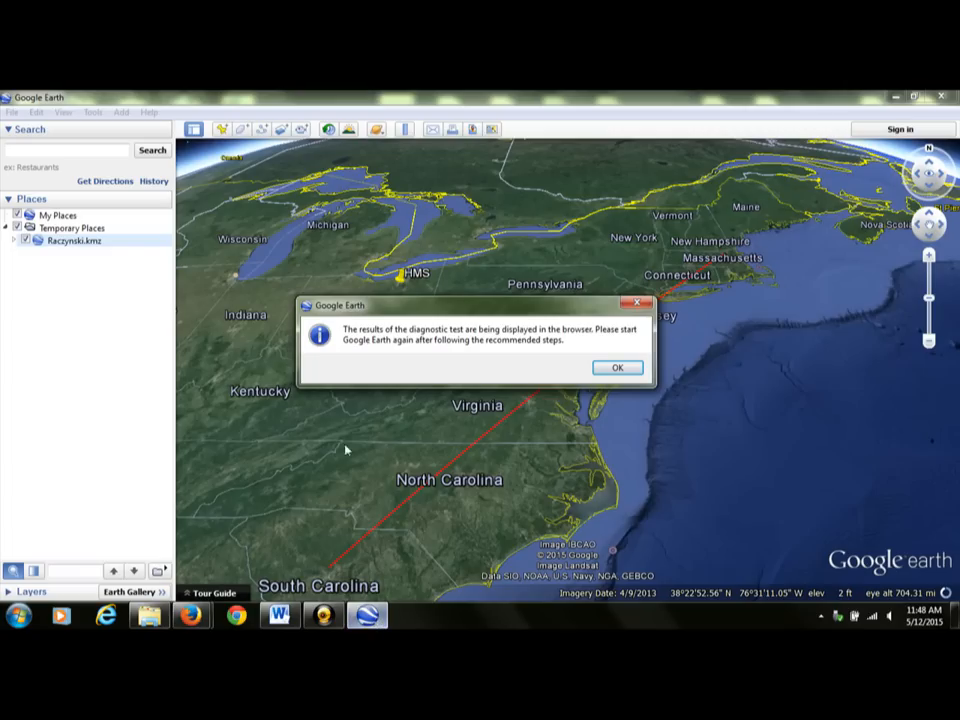
pyautogui.click(613, 369)
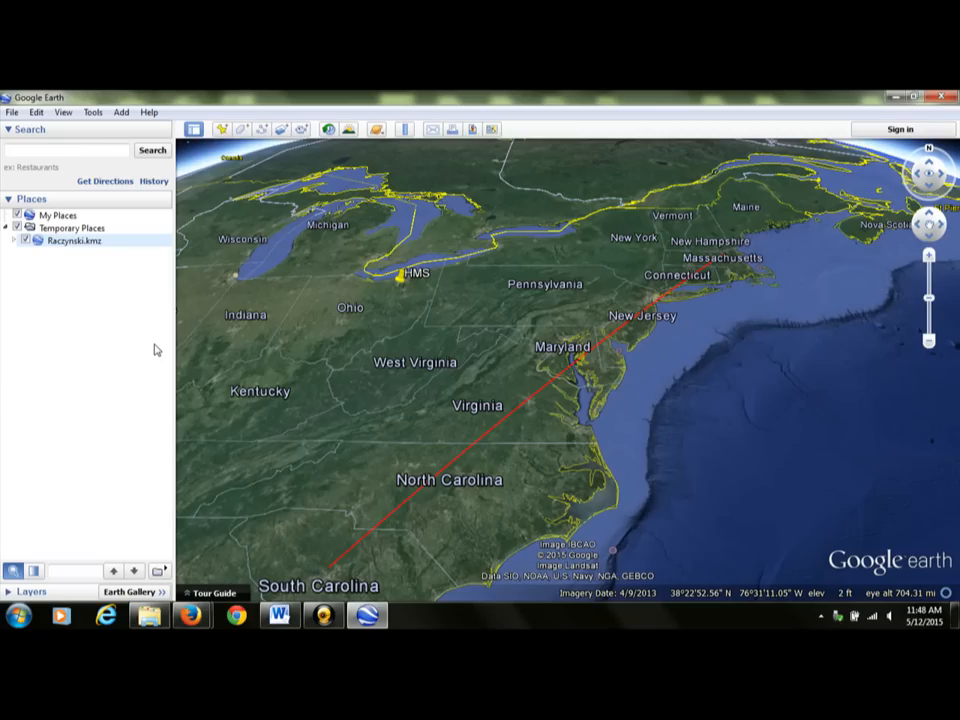
# Move the opened KMZ from Temporary Places into My Places and expand it along with its nested My Places folder
pyautogui.click(57, 245)
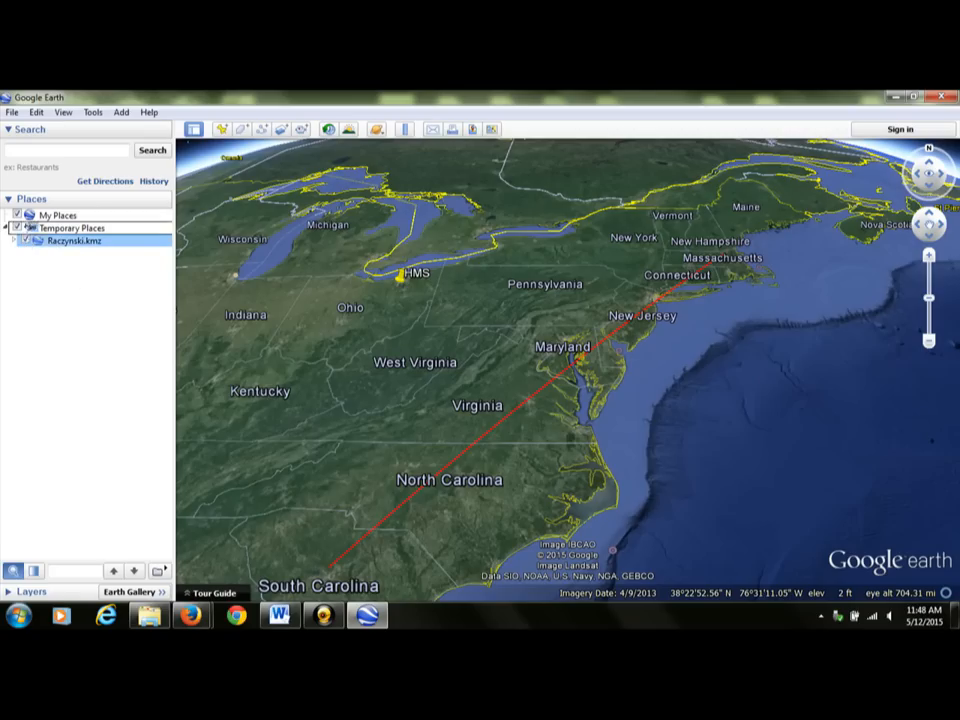
pyautogui.moveTo(30, 226); pyautogui.dragTo(32, 216)
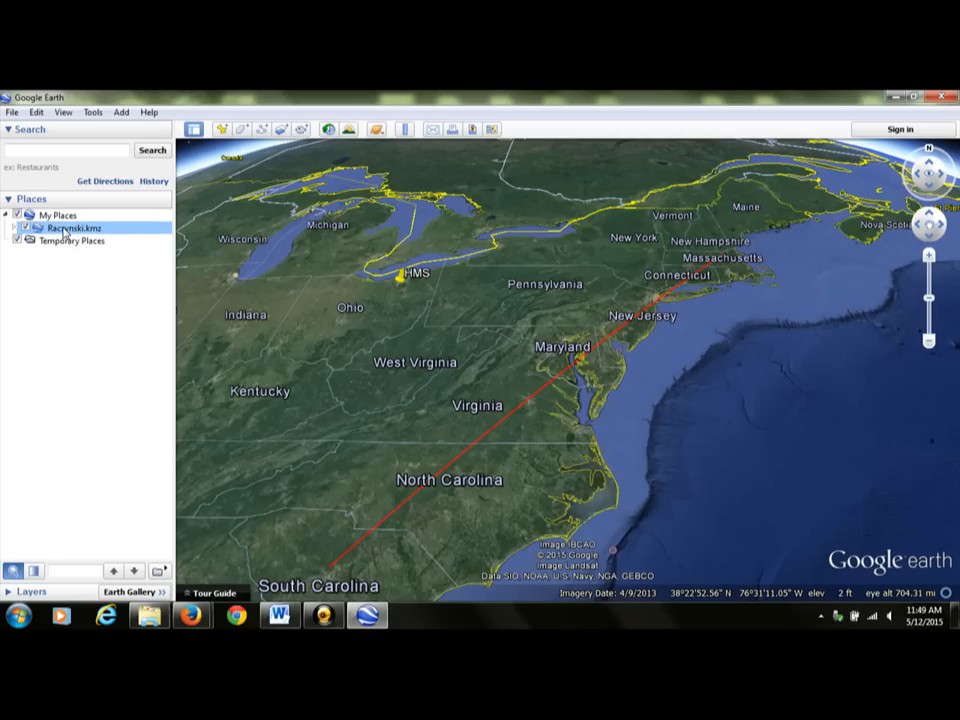
pyautogui.doubleClick(64, 230)
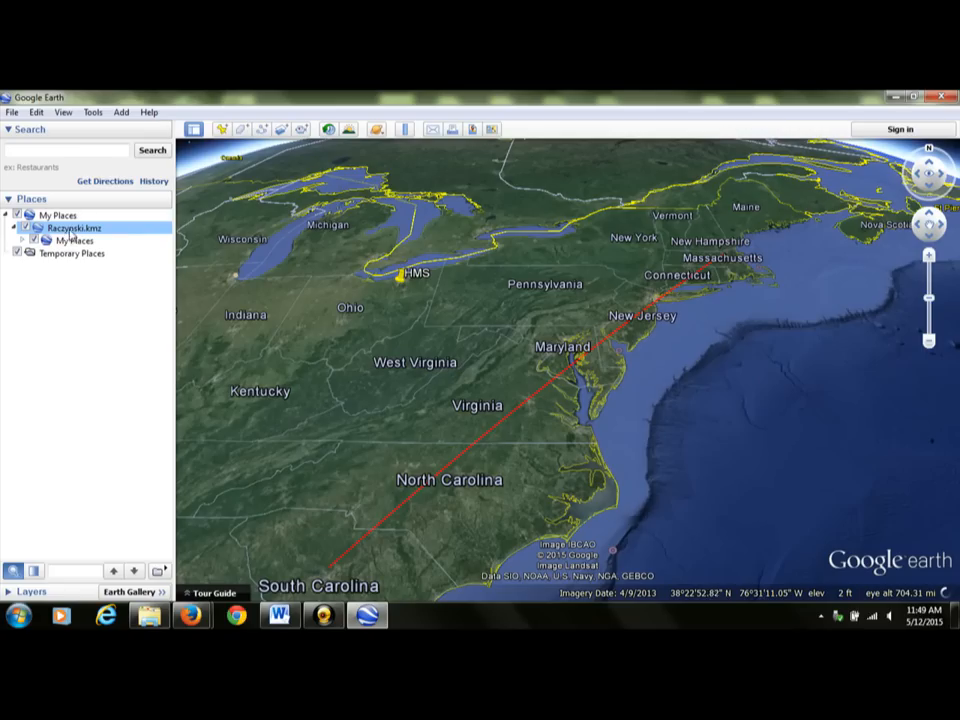
pyautogui.doubleClick(70, 241)
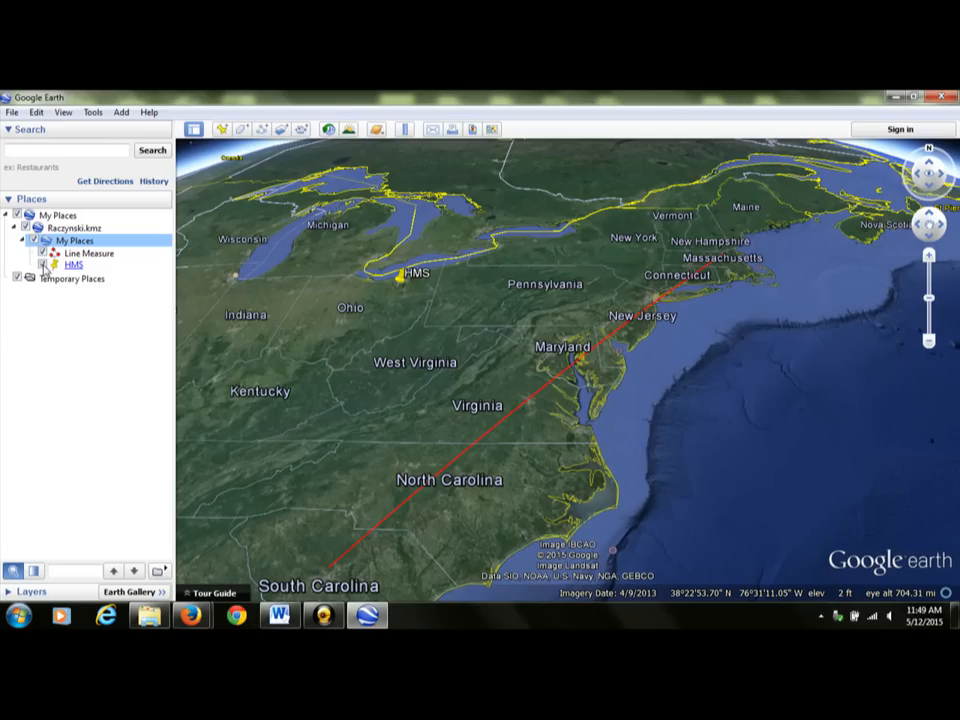
# Move the HMS placemark out of the nested folder into the top-level My Places, above the KMZ entry
pyautogui.moveTo(44, 268); pyautogui.dragTo(78, 228)
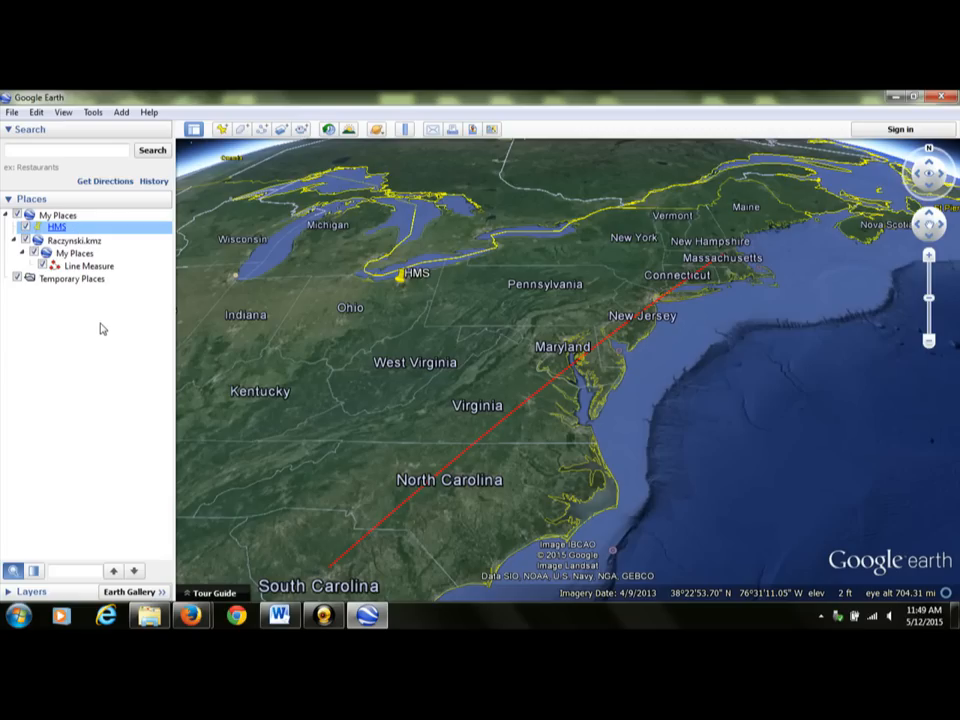
pyautogui.rightClick(68, 241)
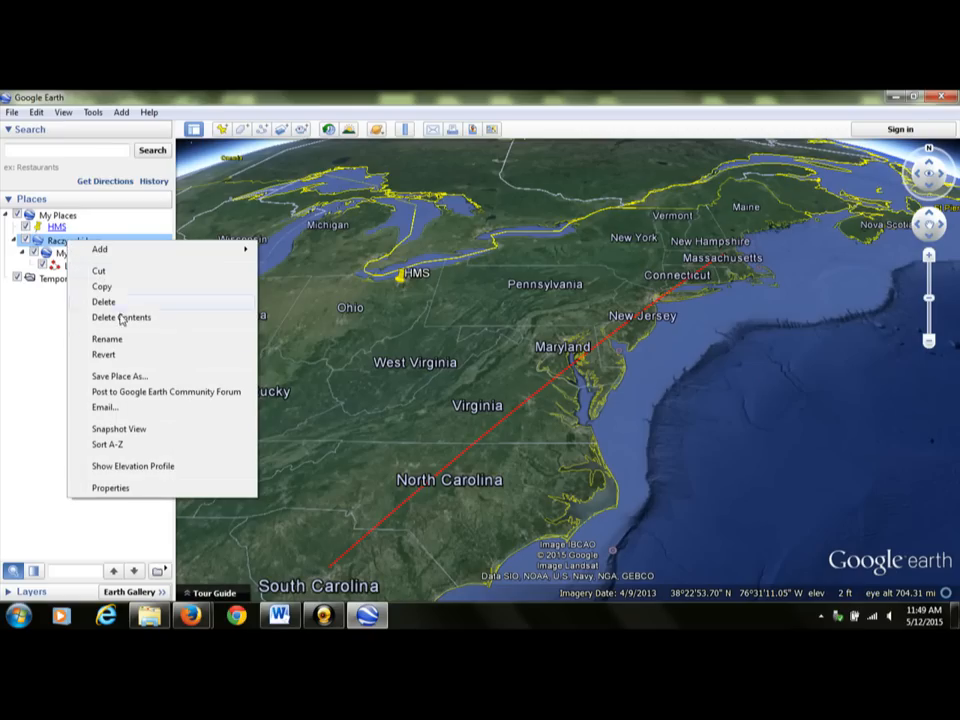
pyautogui.click(44, 344)
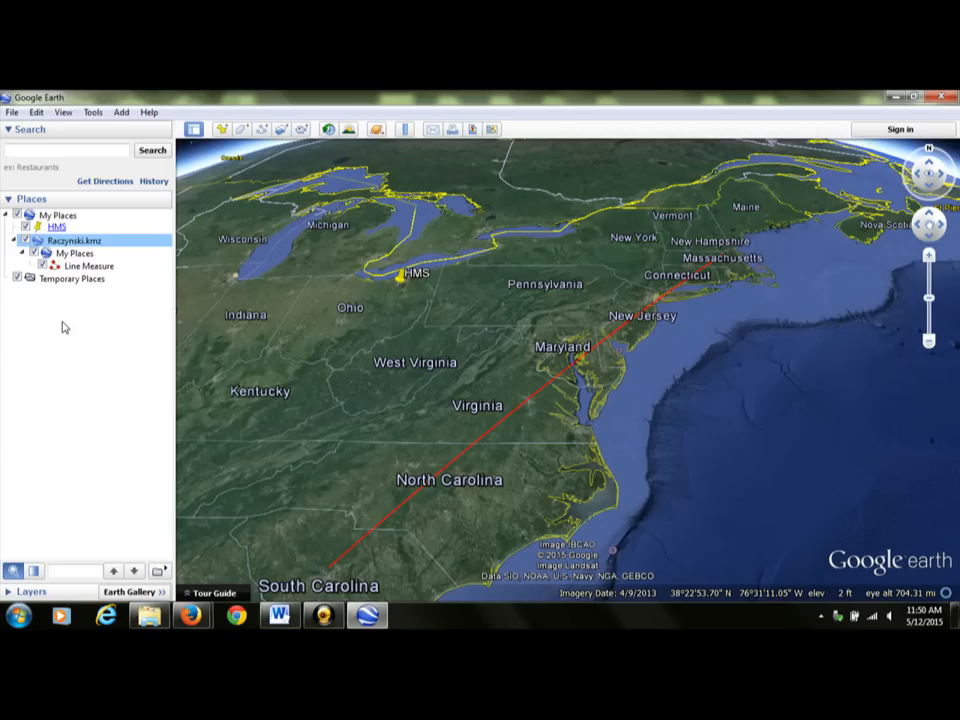
# Move HMS back into the KMZ's nested My Places folder, below Line Measure, and select that folder
pyautogui.click(45, 227)
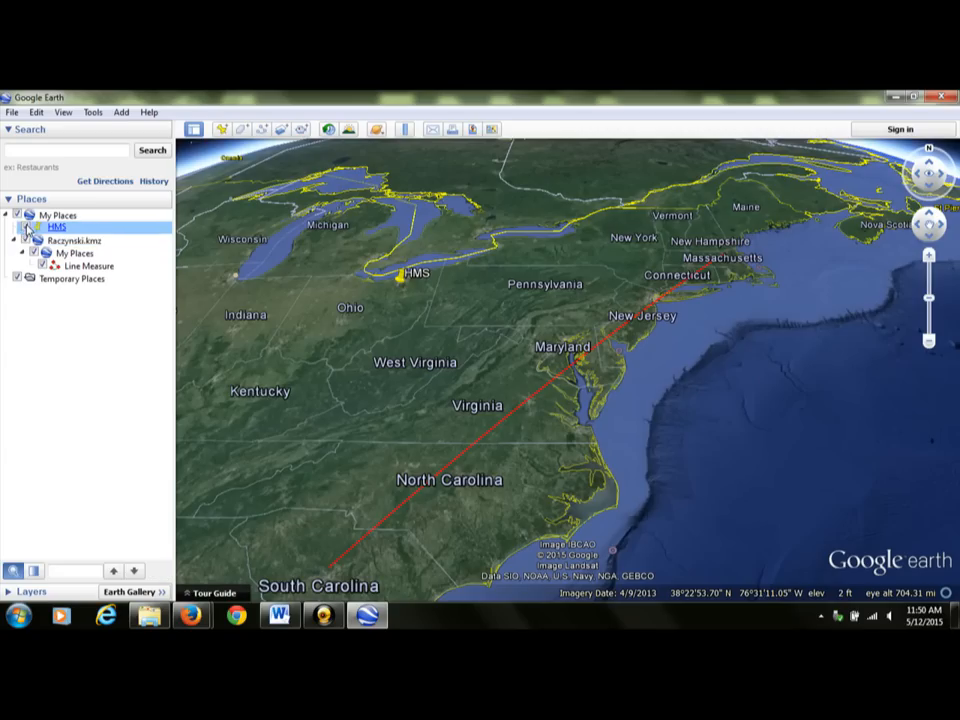
pyautogui.moveTo(58, 253); pyautogui.dragTo(32, 254)
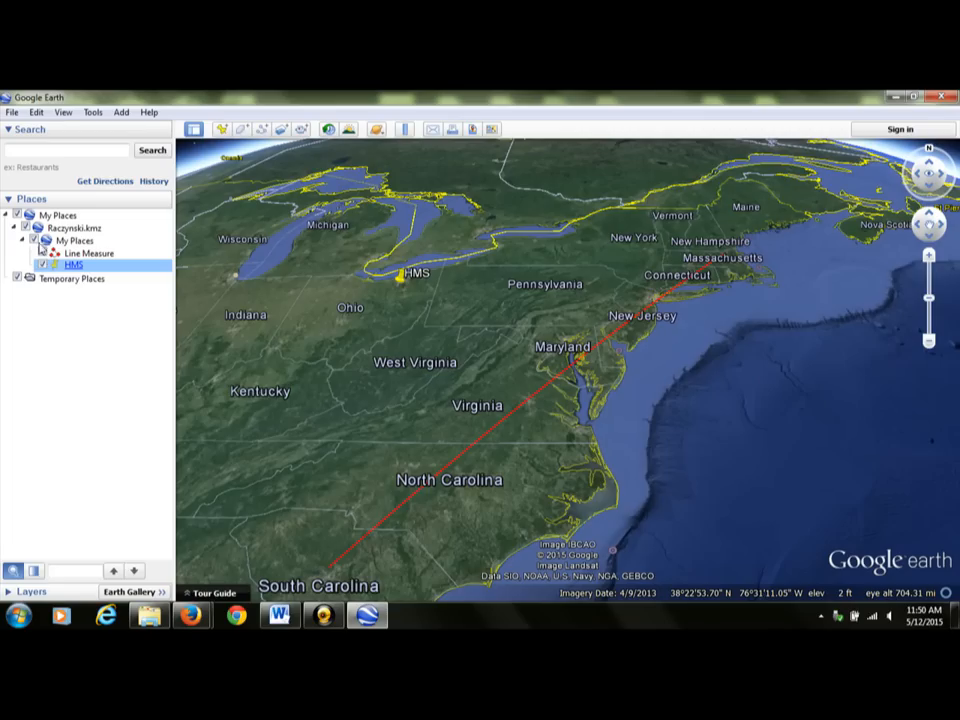
pyautogui.click(42, 241)
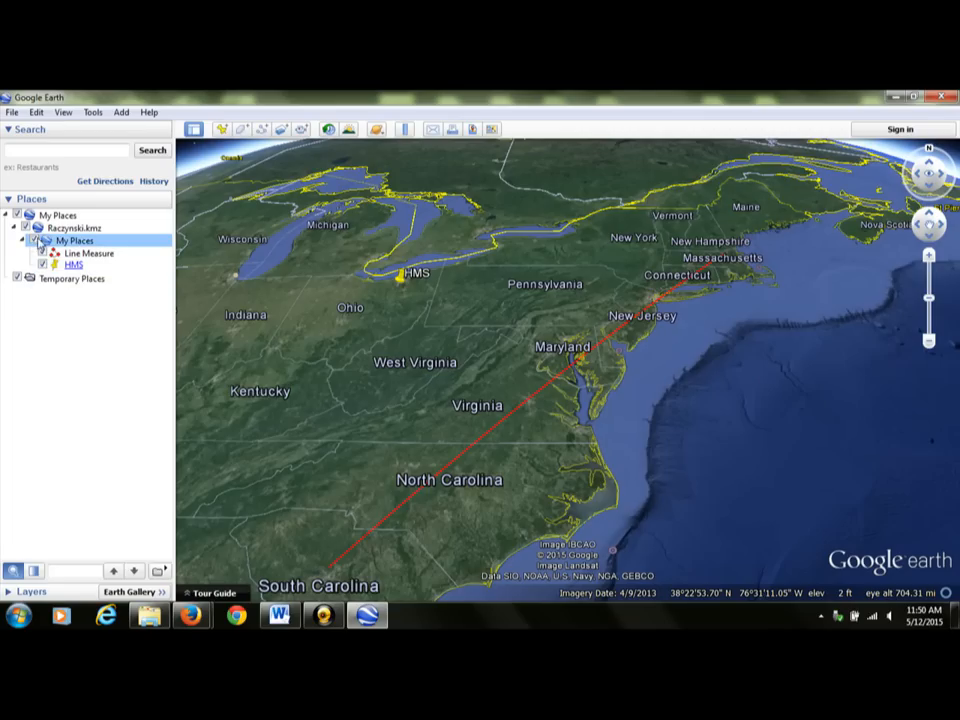
# Move the KMZ's nested My Places folder into Temporary Places, expand it and select Line Measure
pyautogui.moveTo(70, 241); pyautogui.dragTo(66, 281)
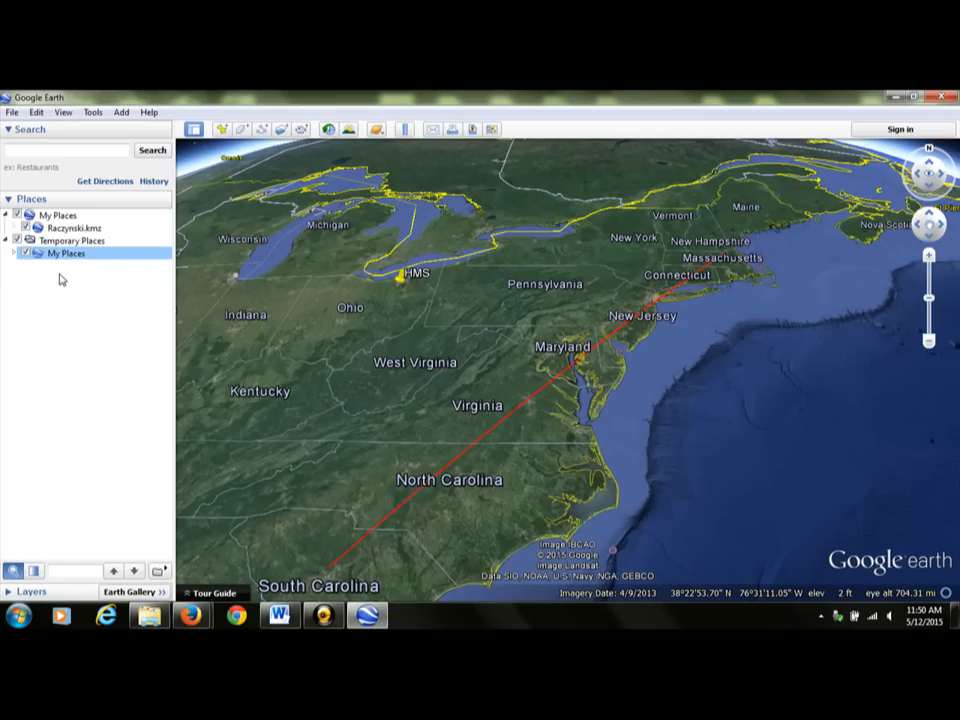
pyautogui.doubleClick(58, 255)
pyautogui.click(44, 266)
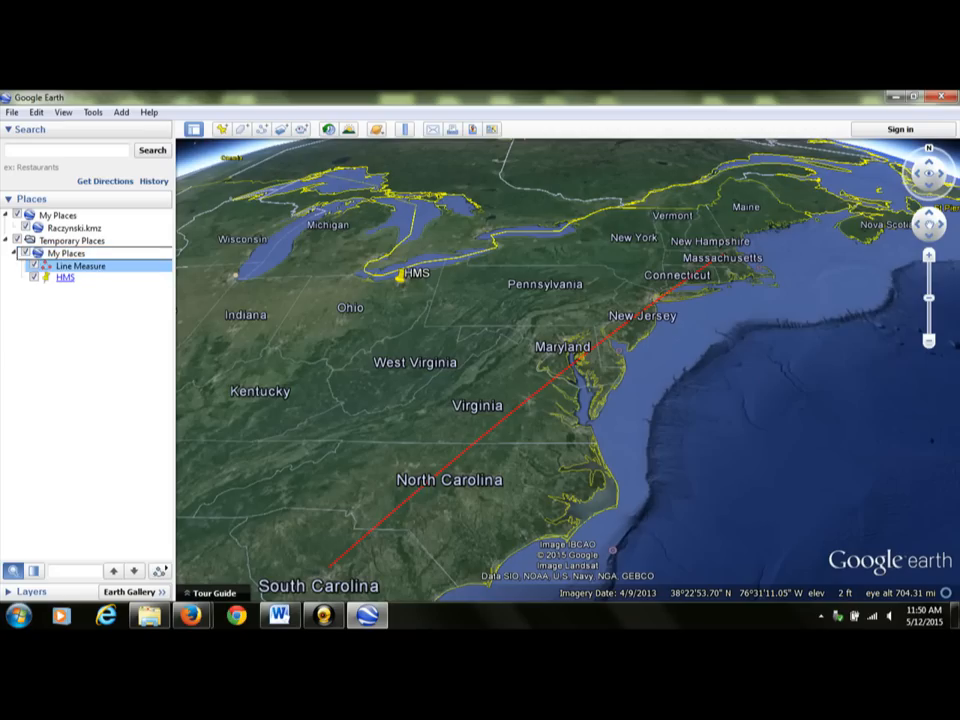
# Move Line Measure and HMS out of the temporary My Places folder directly into the KMZ, with HMS below Line Measure
pyautogui.moveTo(44, 266); pyautogui.dragTo(72, 228)
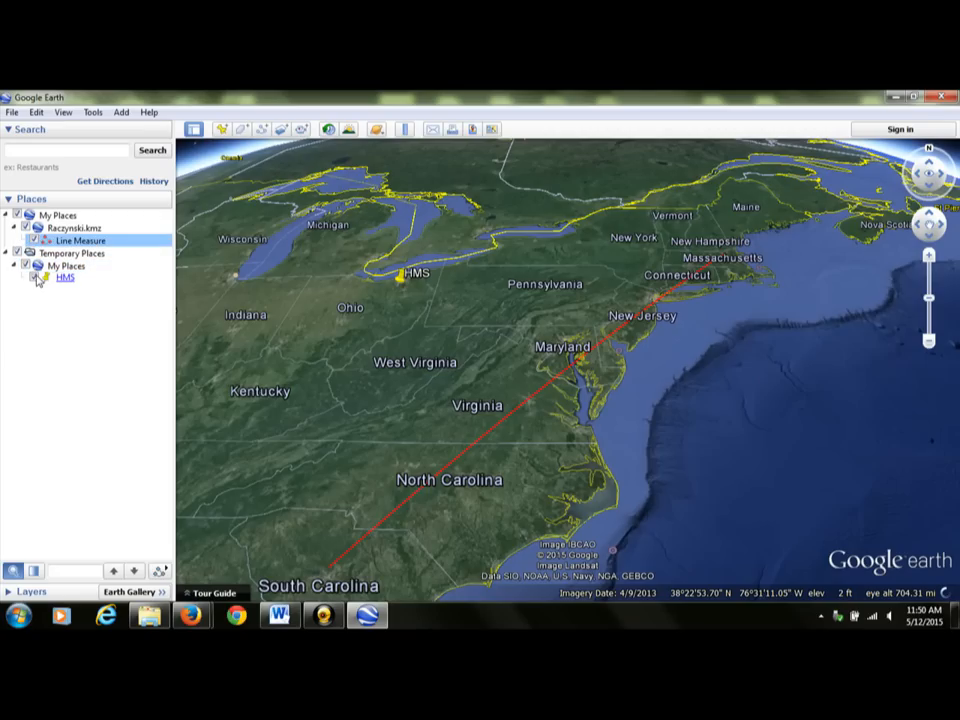
pyautogui.moveTo(37, 280); pyautogui.dragTo(100, 254)
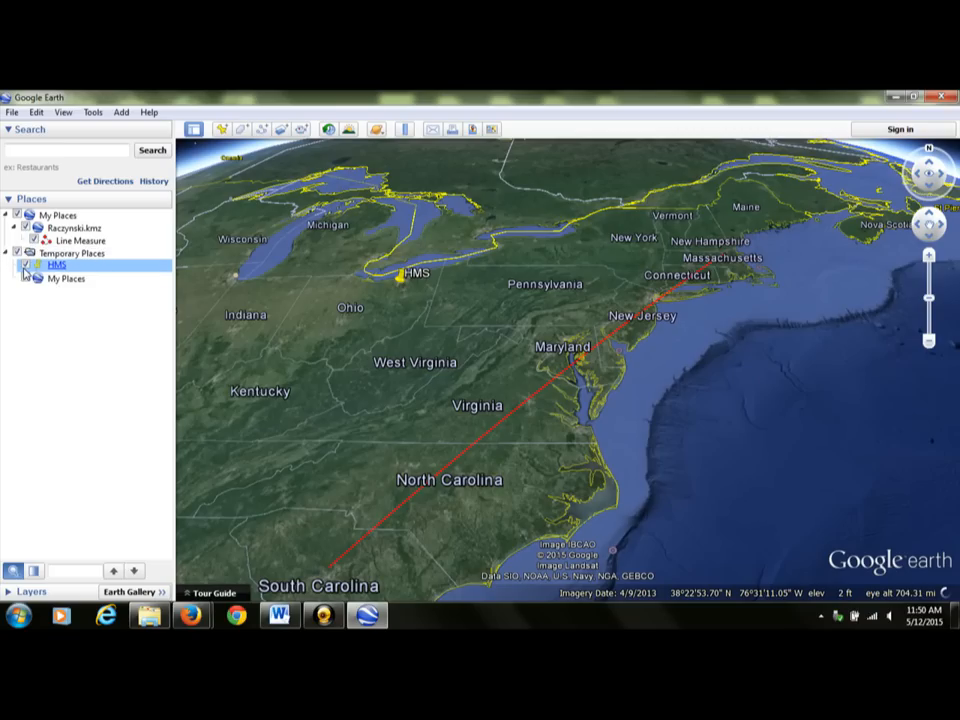
pyautogui.moveTo(23, 268); pyautogui.dragTo(72, 229)
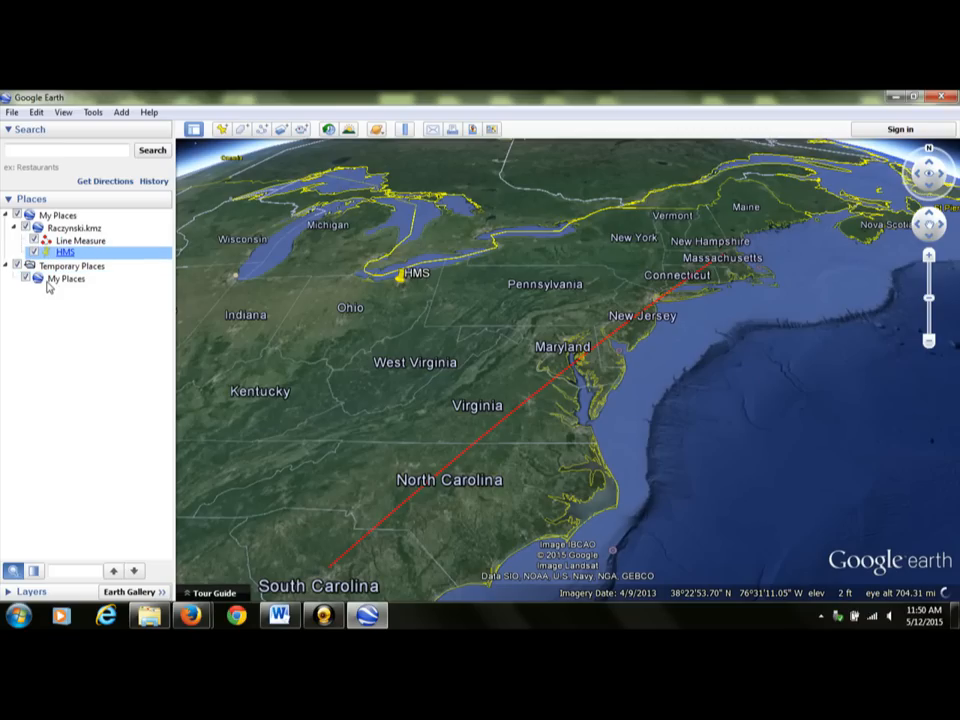
# Delete the empty My Places folder from Temporary Places
pyautogui.click(64, 280)
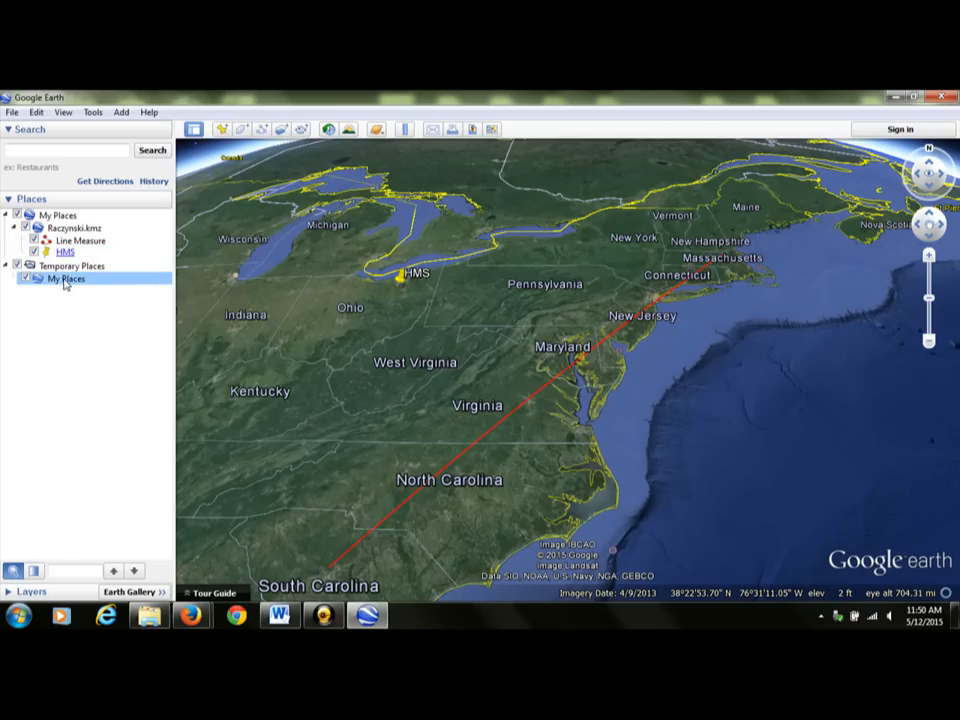
pyautogui.rightClick(70, 279)
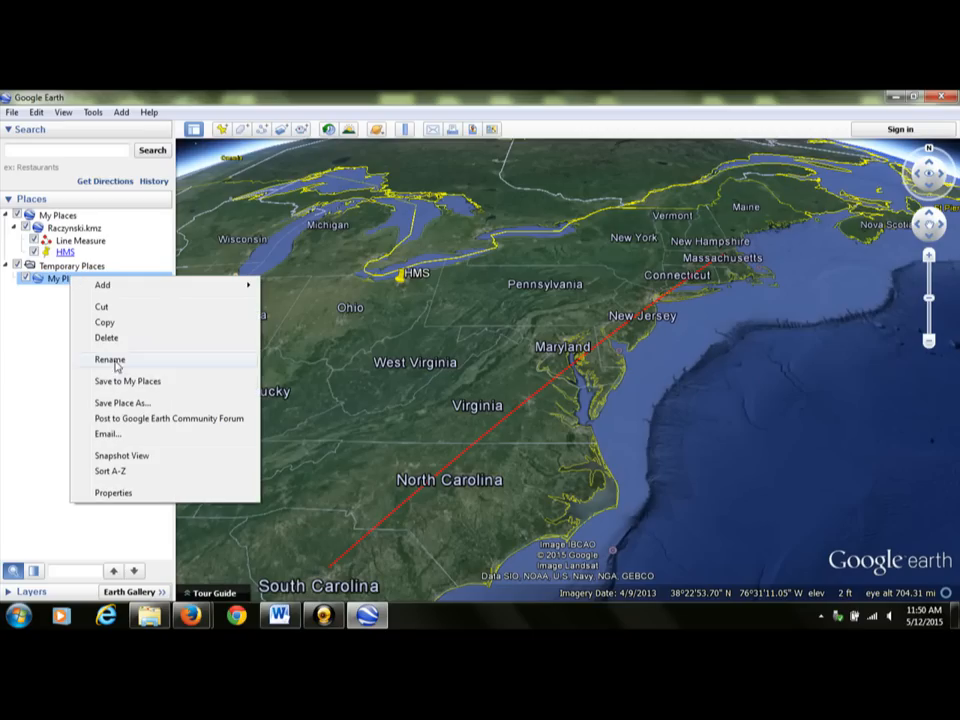
pyautogui.click(106, 337)
pyautogui.click(495, 370)
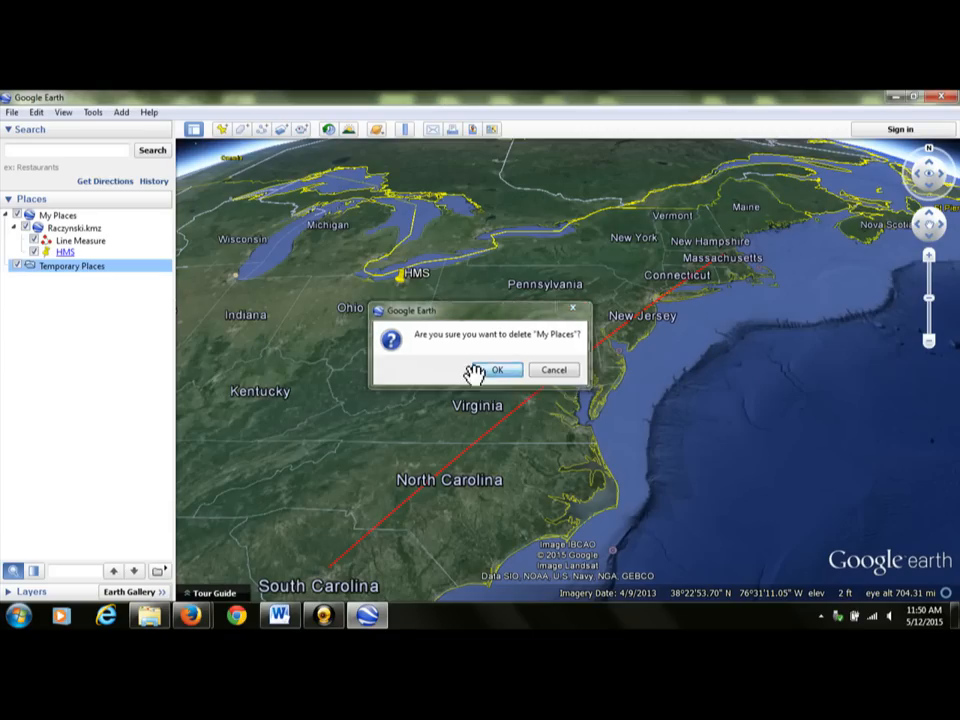
# Review the actions available for the KMZ entry and dismiss the list without applying any
pyautogui.click(70, 228)
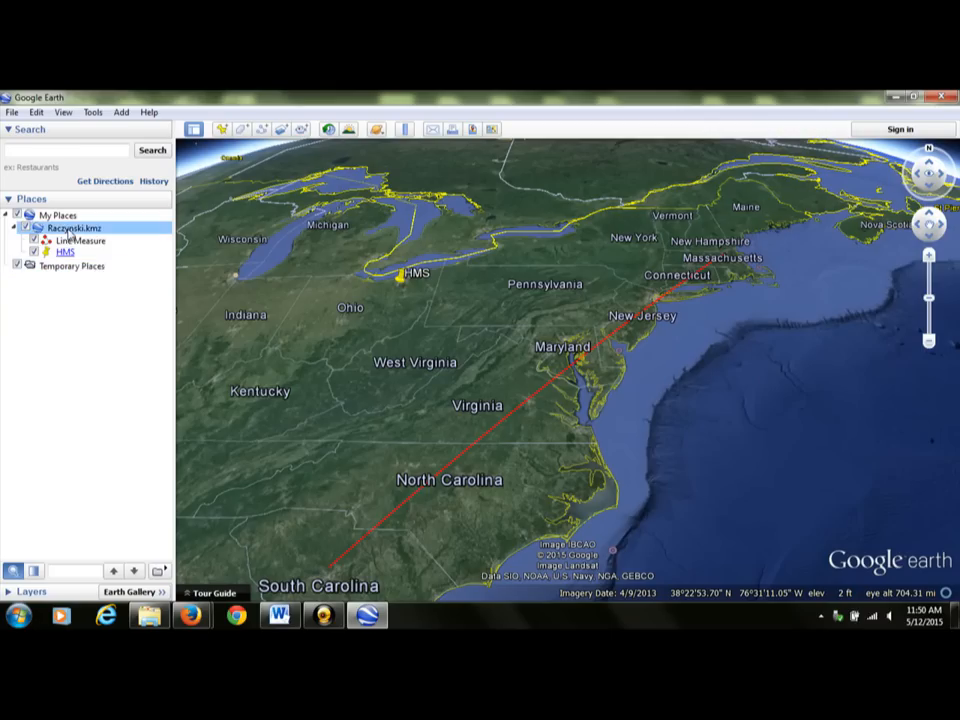
pyautogui.rightClick(68, 229)
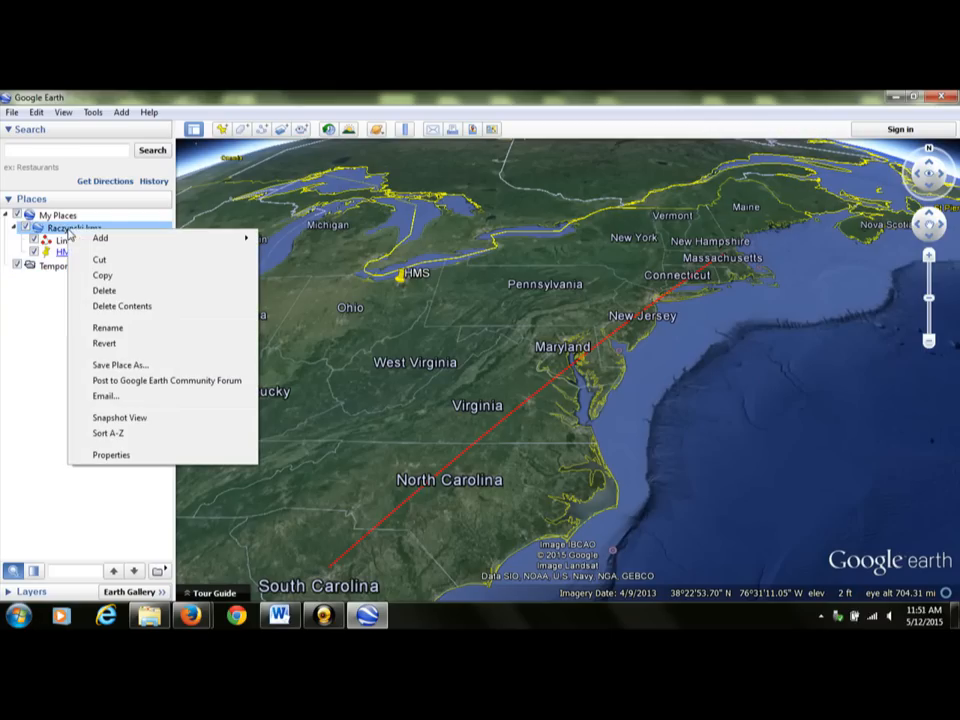
pyautogui.click(5, 300)
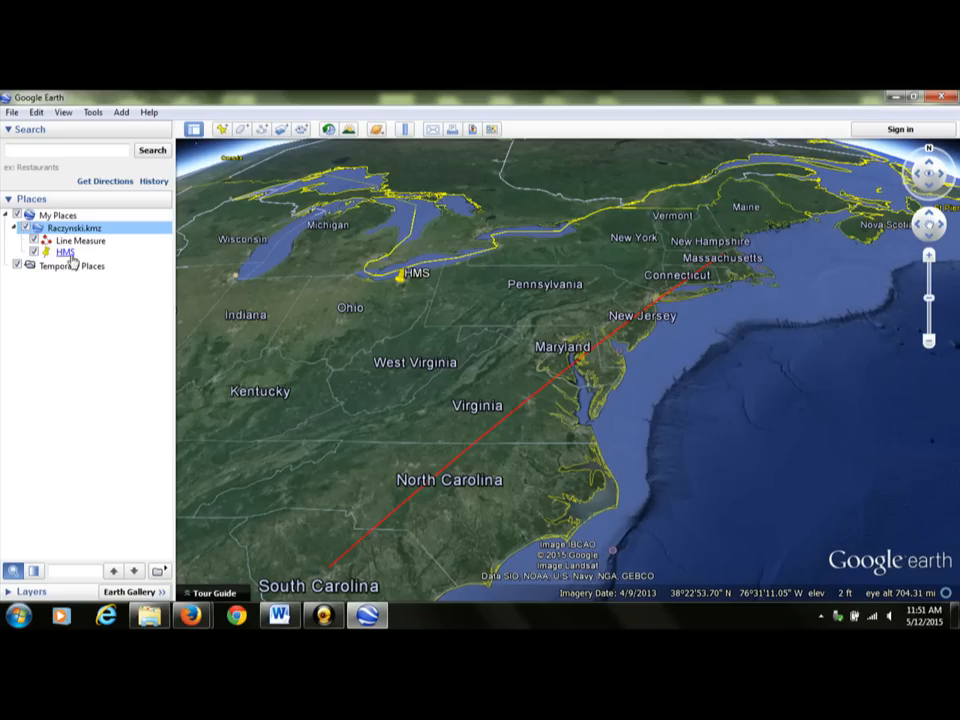
# Fly to the HMS placemark, close its information balloon, and fly to the Line Measure path
pyautogui.doubleClick(66, 254)
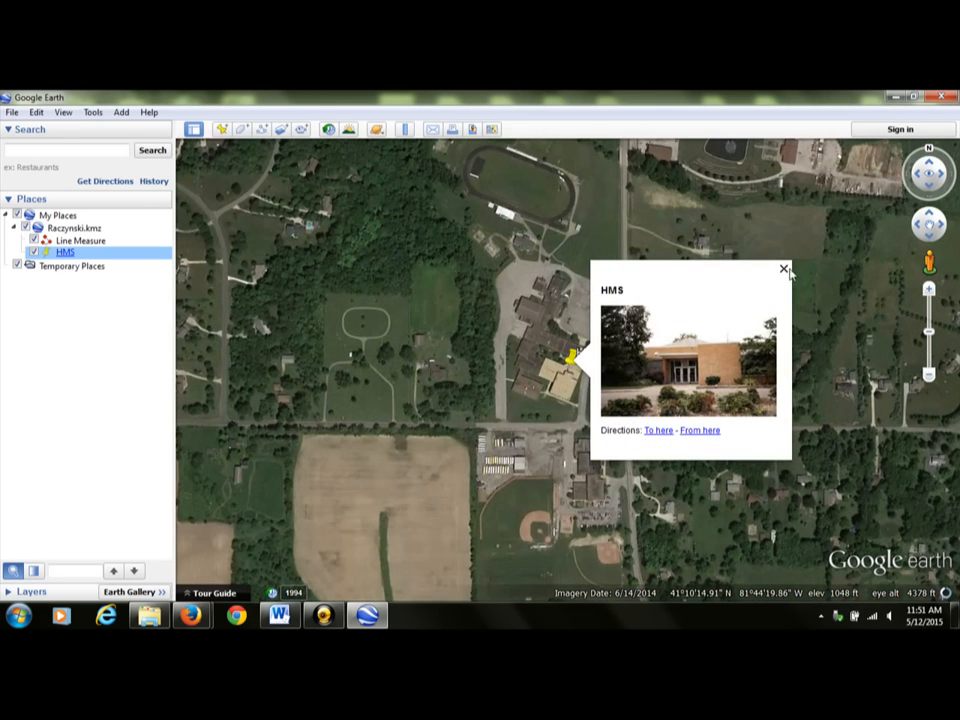
pyautogui.click(784, 269)
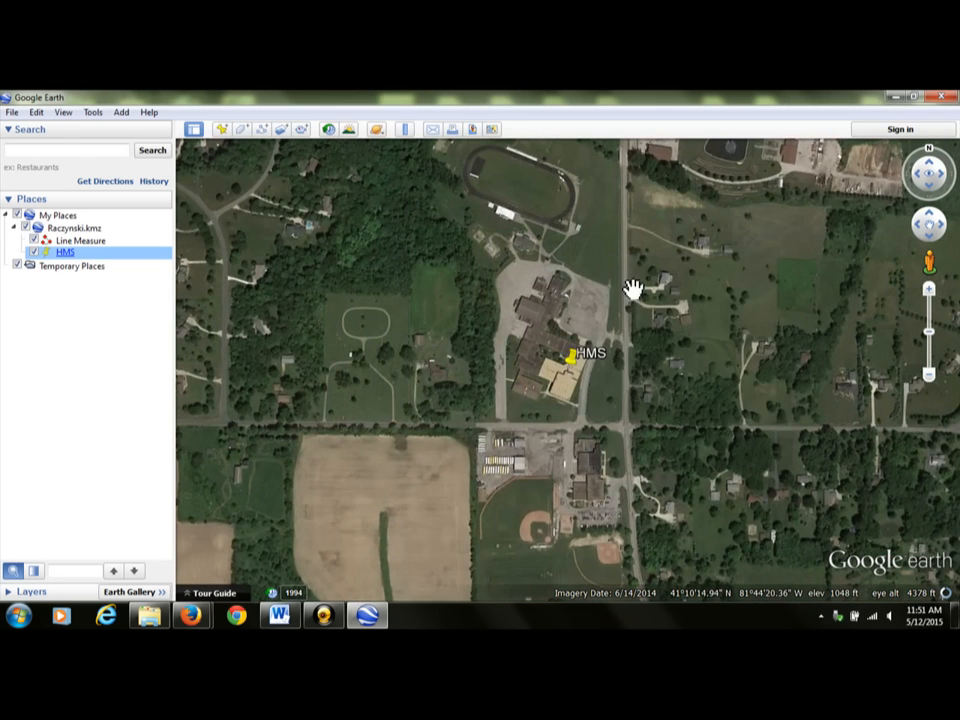
pyautogui.doubleClick(66, 243)
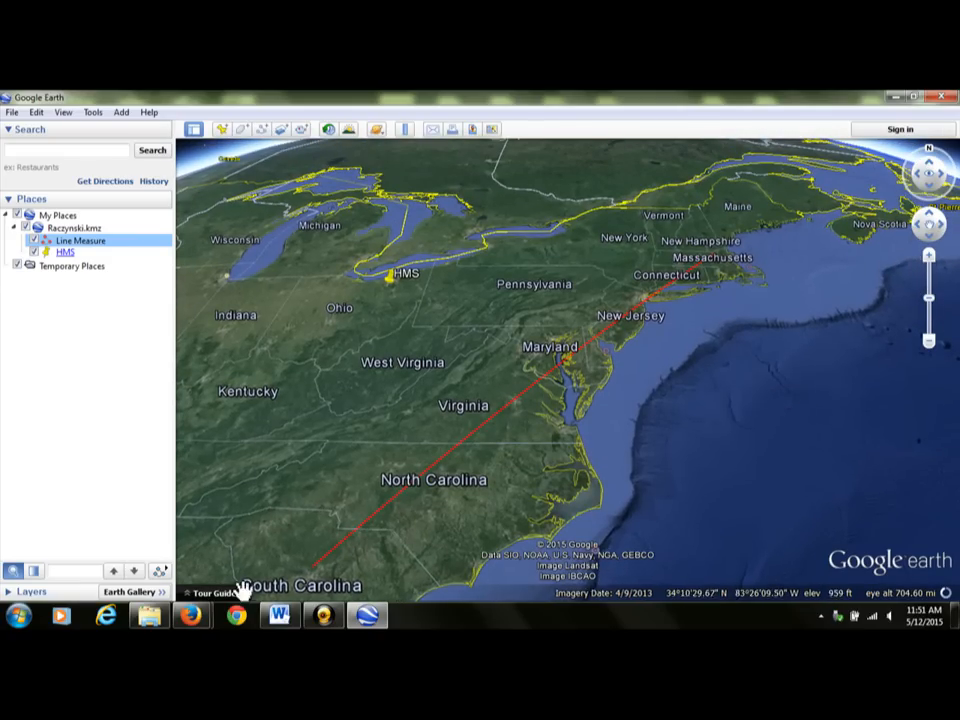
# Switch to the Google Earth Project (Civil War Causes) document in Word to view the numbered project tasks
pyautogui.click(284, 612)
pyautogui.click(289, 329)
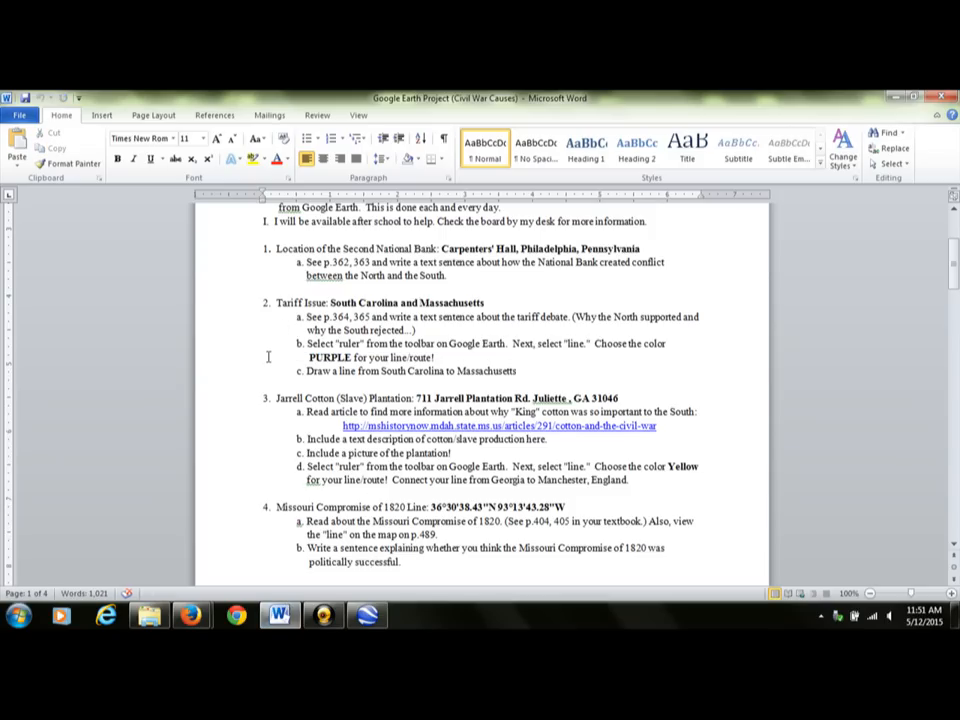
pyautogui.click(323, 614)
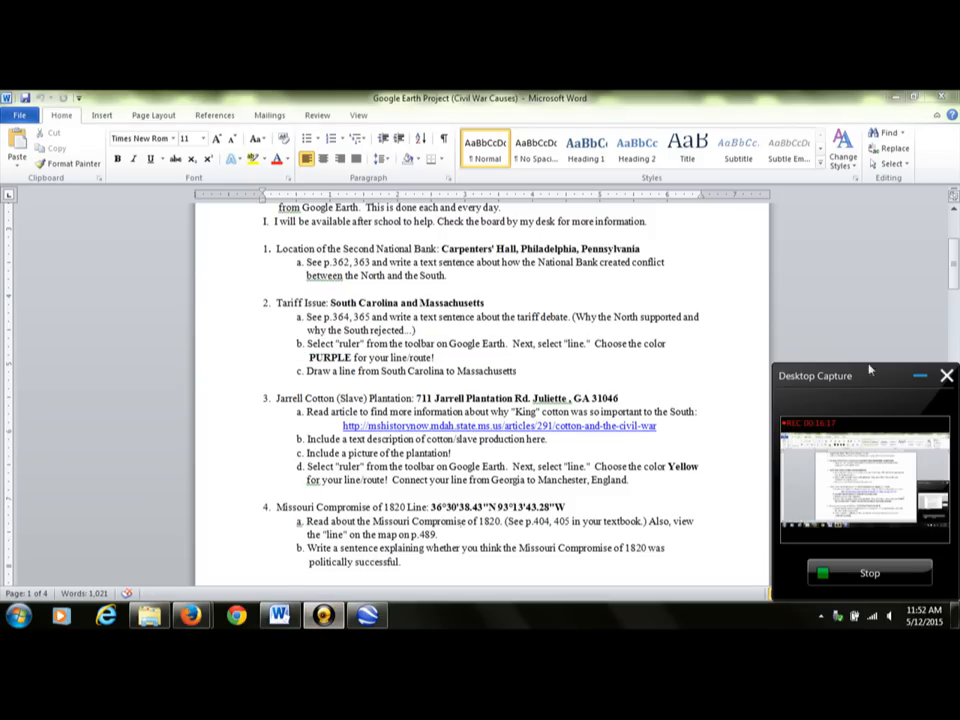